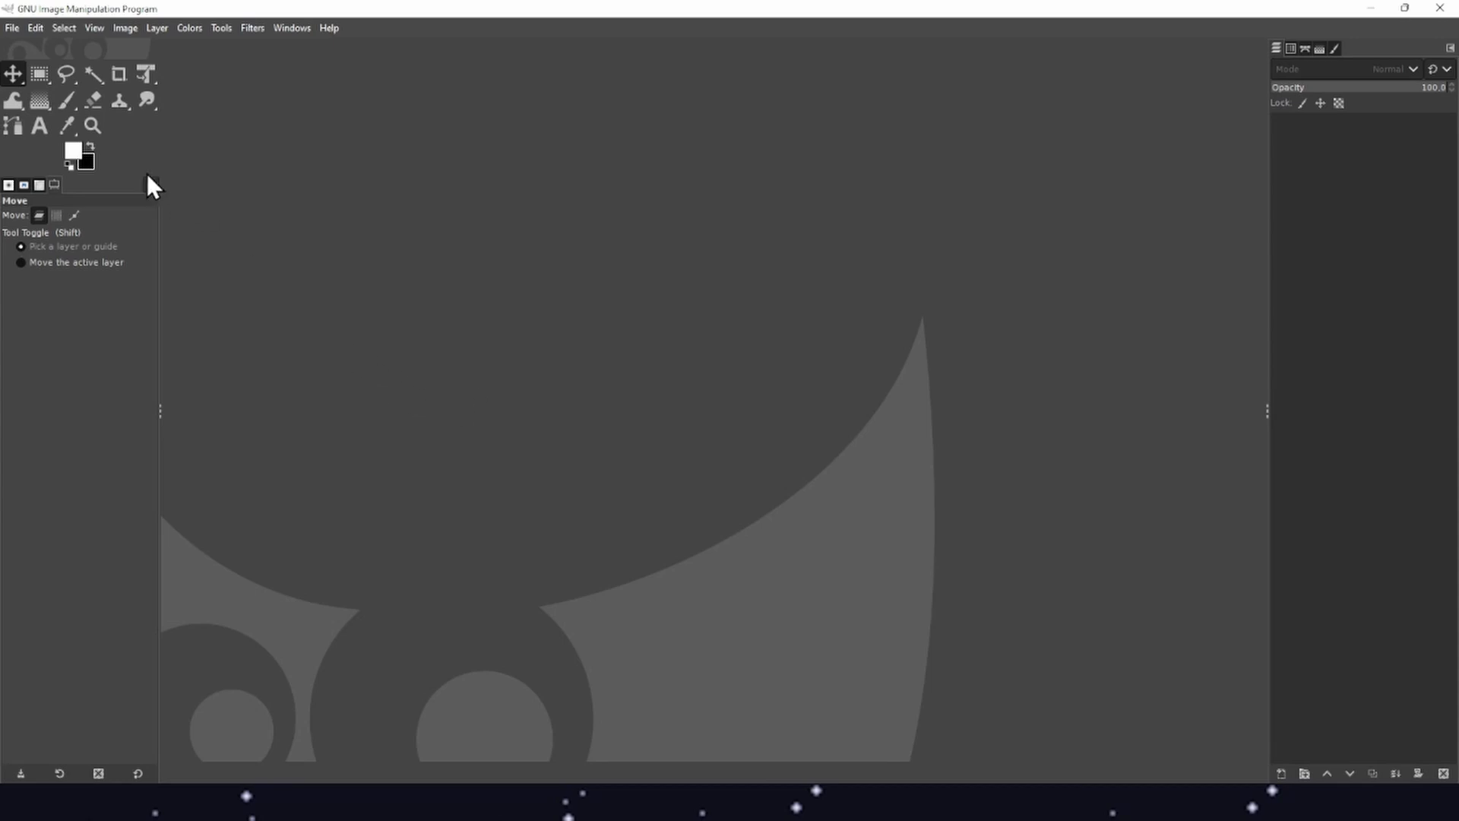
Step: Create a new 1920 × 1080 px image at 300 pixels/in, filled with the background color
left_click(10, 23)
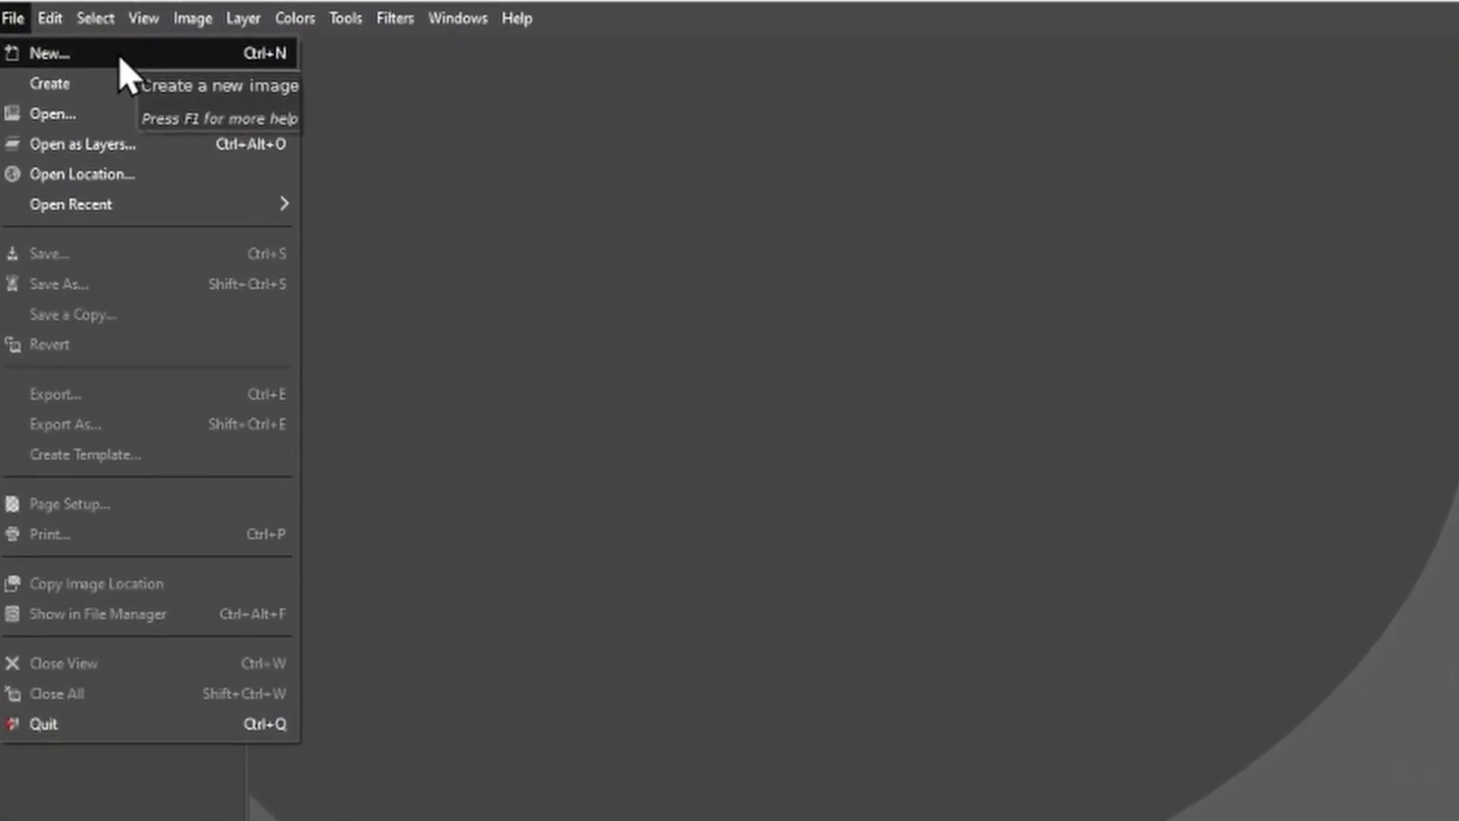
left_click(119, 54)
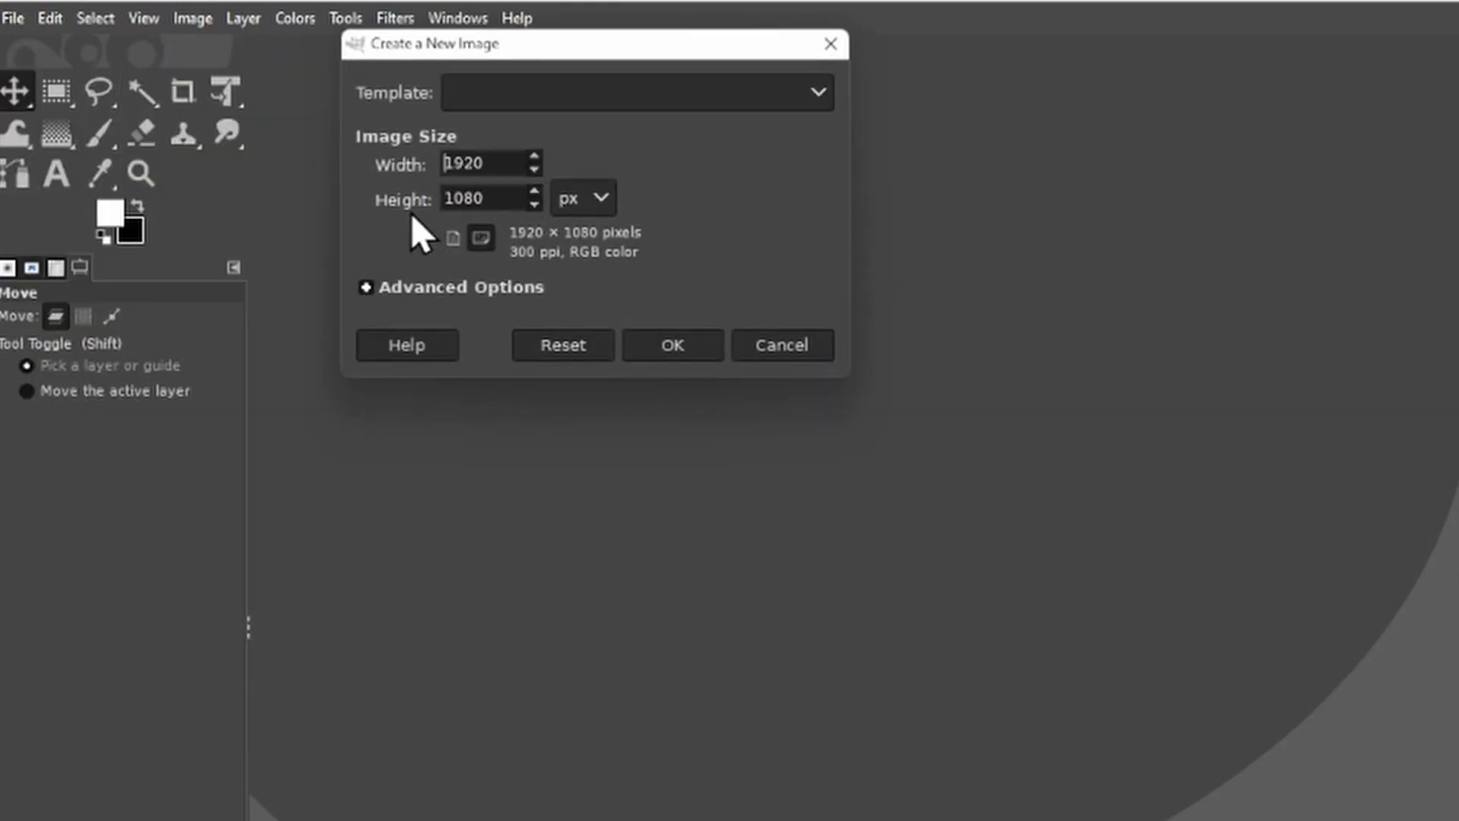
left_click(364, 289)
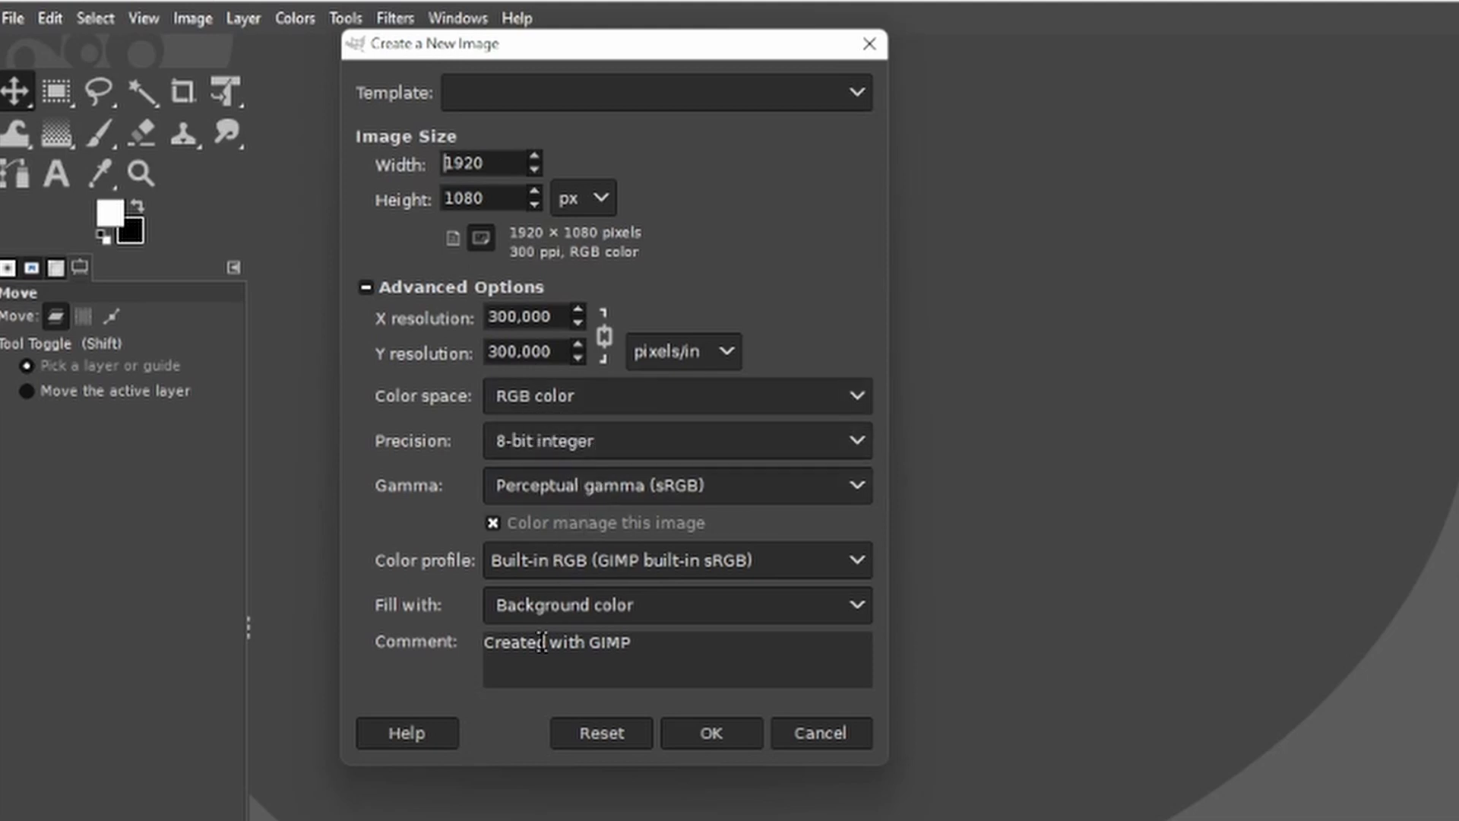
left_click(675, 606)
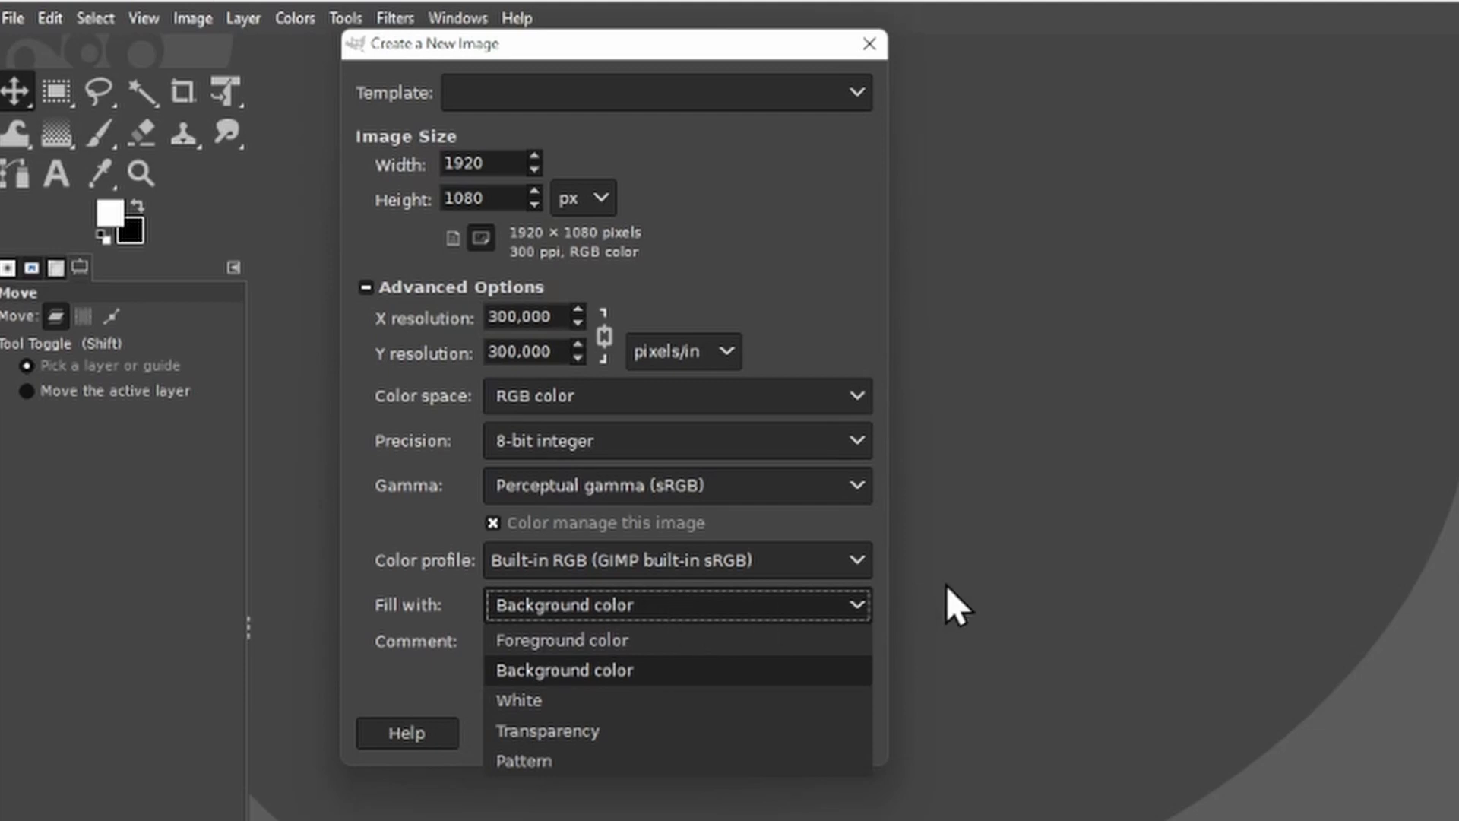
left_click(818, 300)
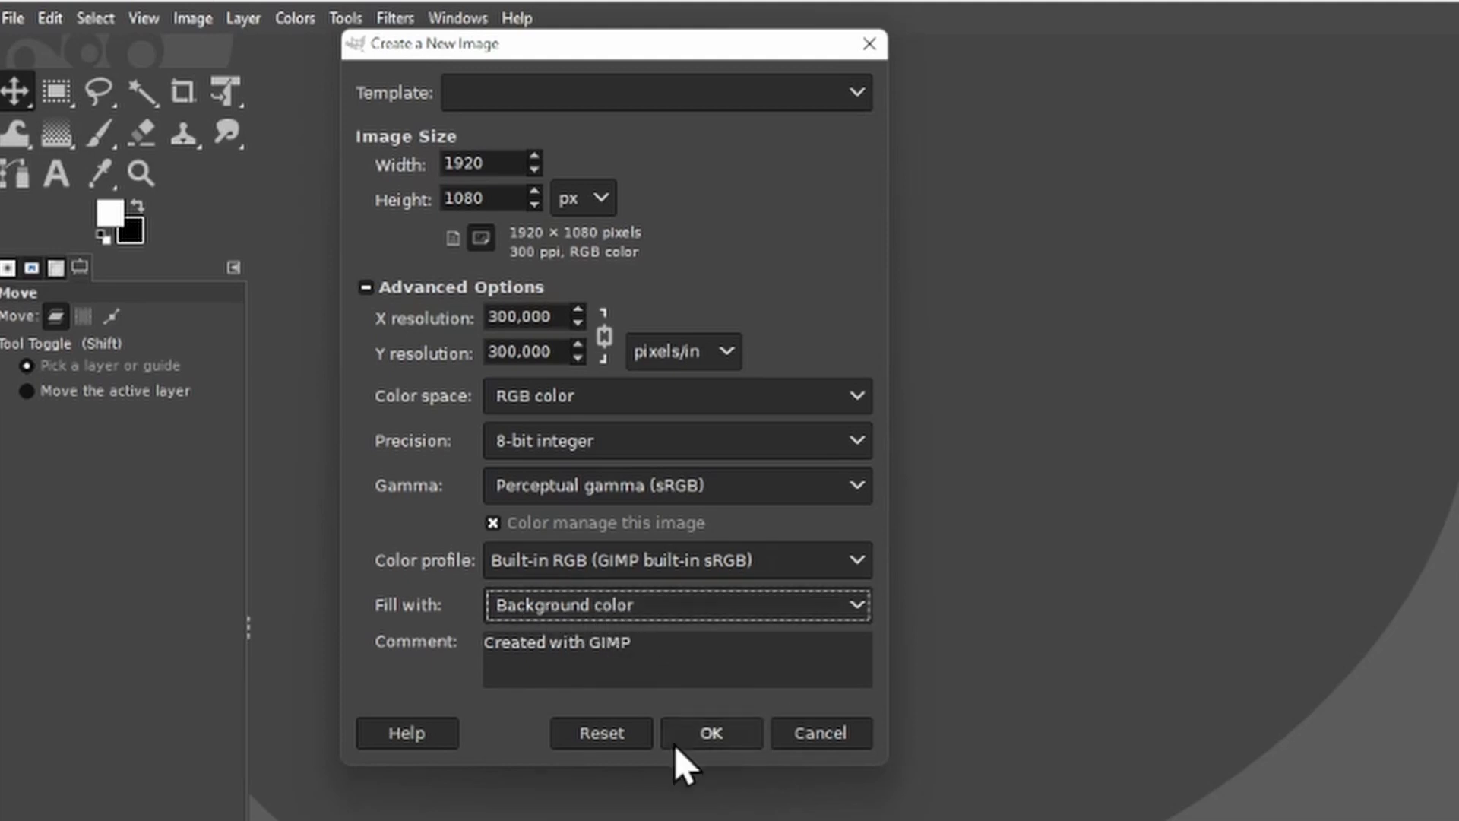
left_click(729, 747)
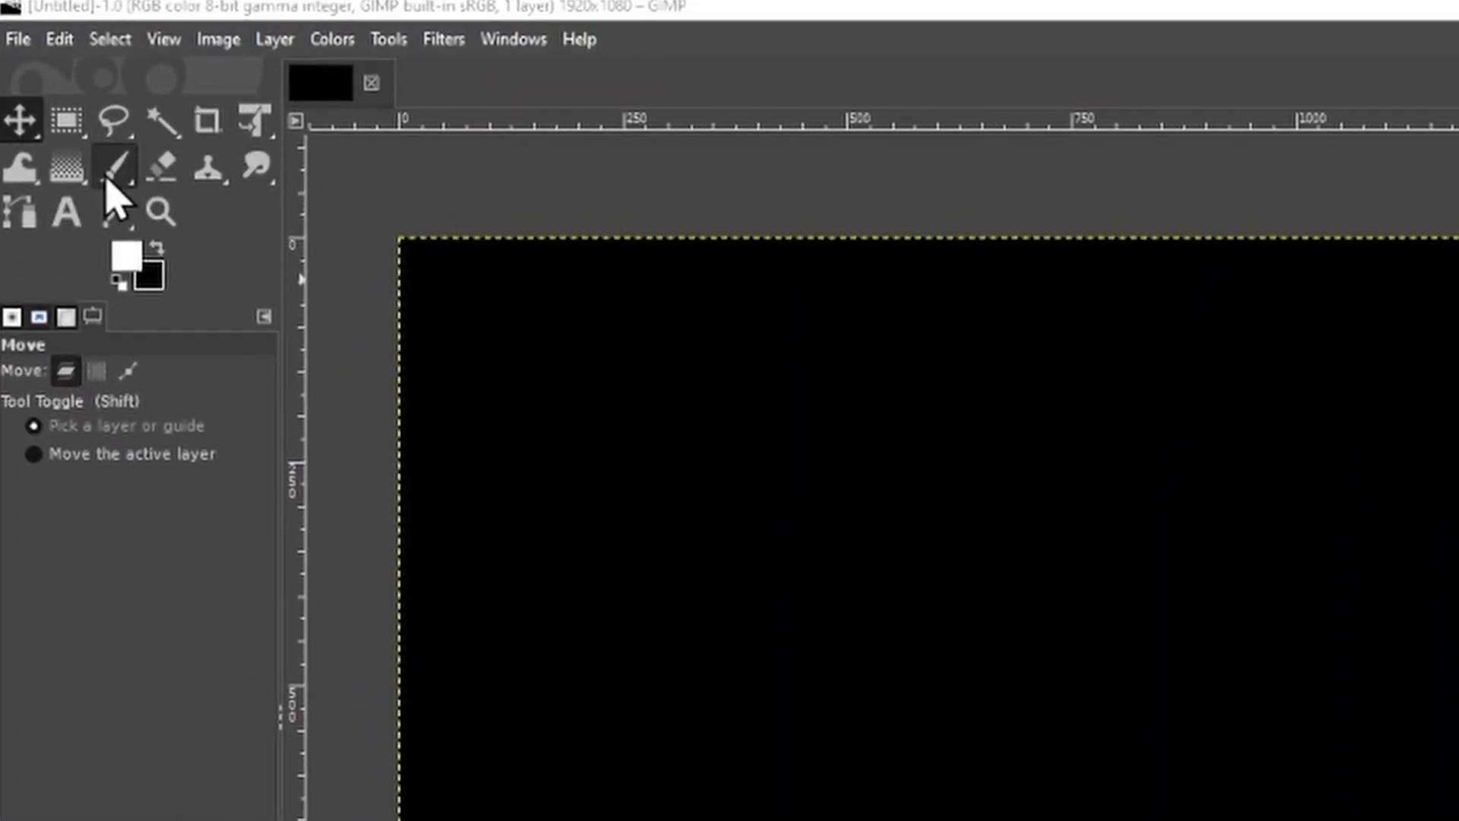
Step: Paint a large white oval with inner swirls in the canvas's upper left using the 2. Hardness 025 Paintbrush at size 88
left_click(108, 179)
left_click(872, 435)
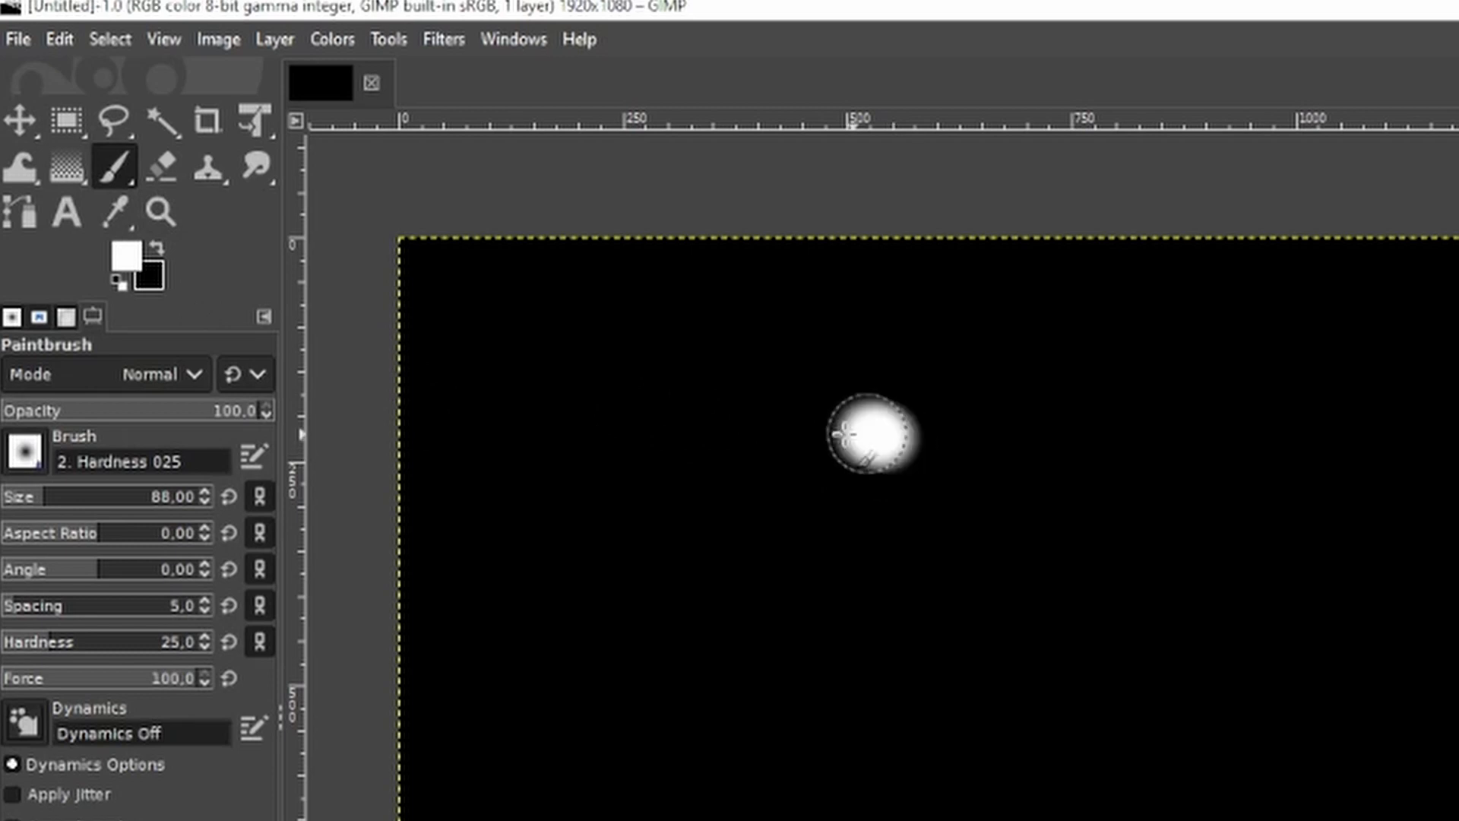
mouse_move(843, 435)
left_mouse_down()
mouse_move(891, 586)
mouse_move(1090, 481)
mouse_move(931, 397)
mouse_move(661, 419)
mouse_move(703, 572)
mouse_move(965, 653)
mouse_move(1282, 553)
mouse_move(1087, 388)
mouse_move(679, 412)
mouse_move(670, 525)
mouse_move(924, 532)
mouse_move(776, 483)
mouse_move(664, 474)
mouse_move(697, 458)
mouse_move(763, 551)
mouse_move(952, 588)
mouse_move(1215, 590)
left_mouse_up()
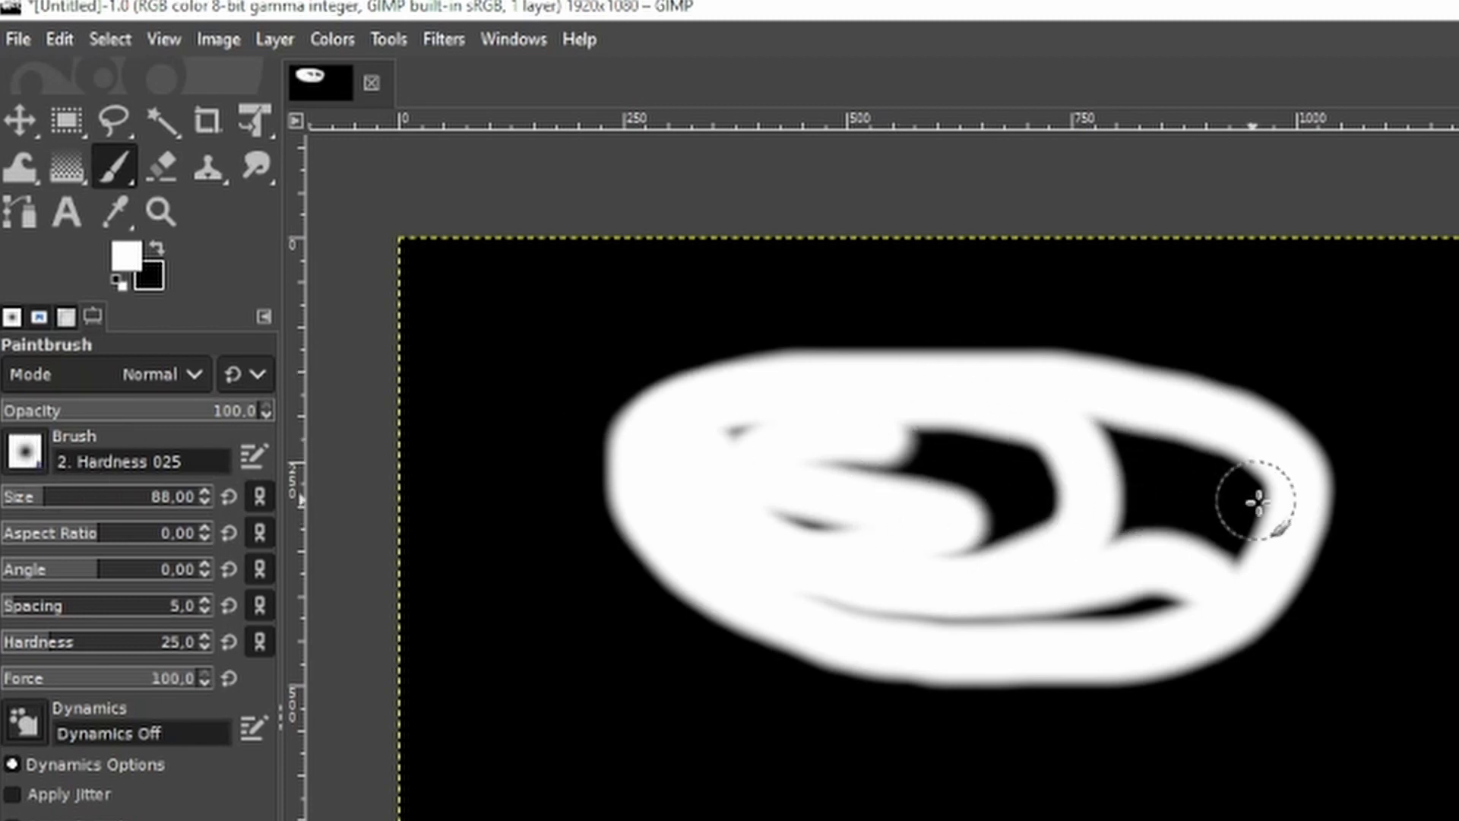
Step: Stamp one dab of the Cell 02 brush and one of the Chalk 02 brush below the oval's lower-left edge
left_click(28, 453)
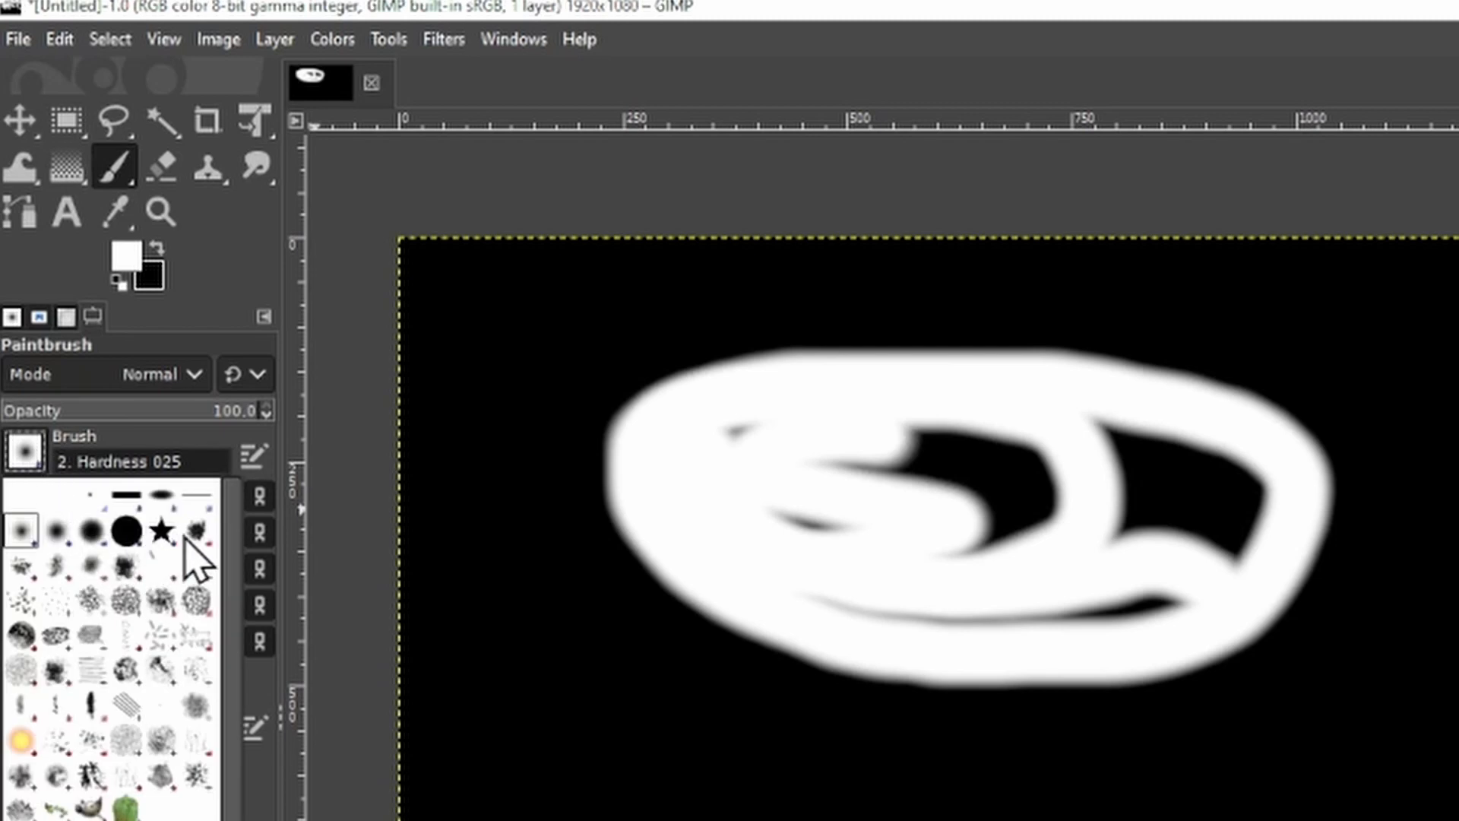
left_click(125, 602)
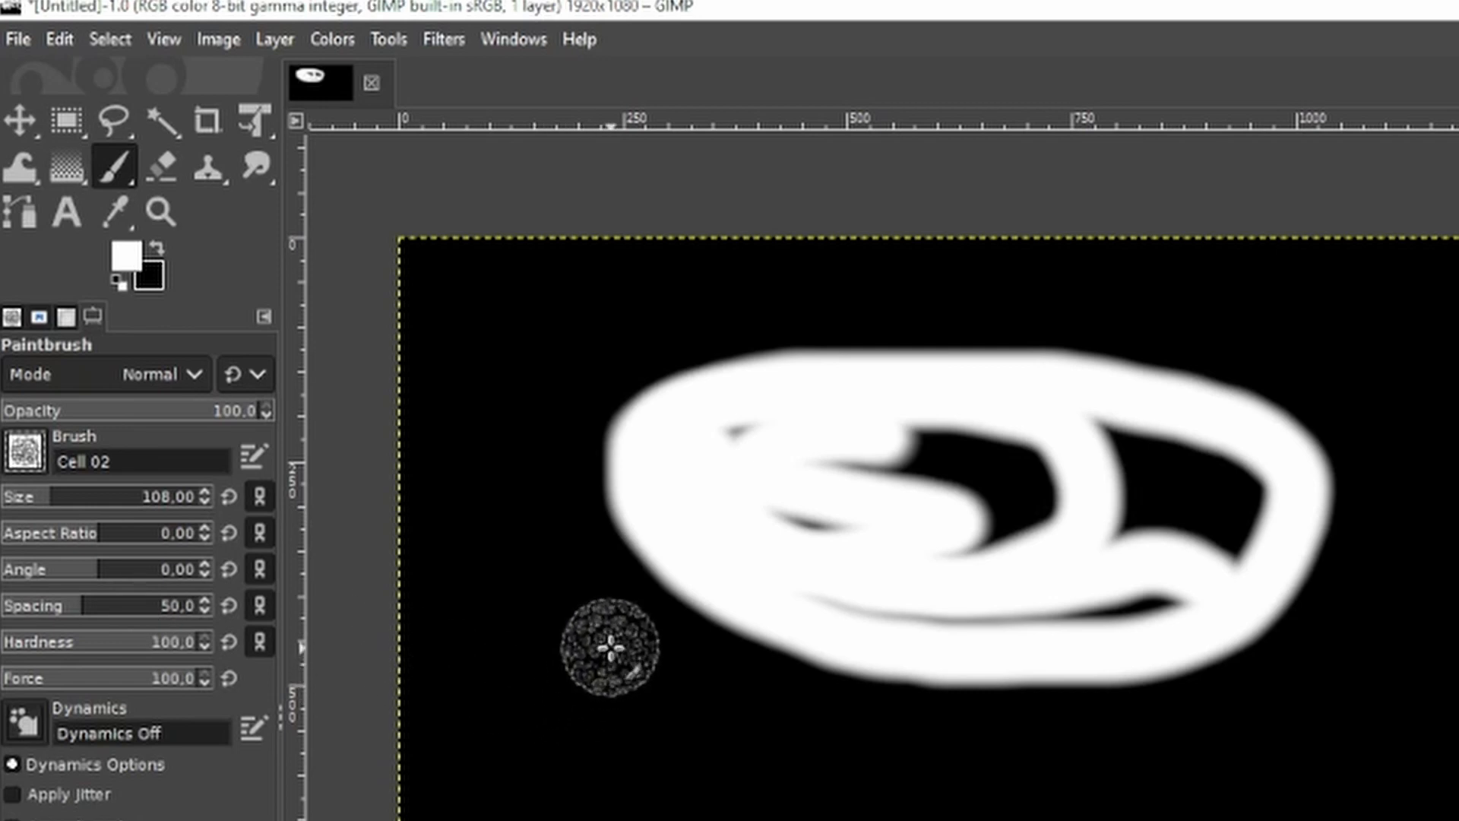
left_click(610, 646)
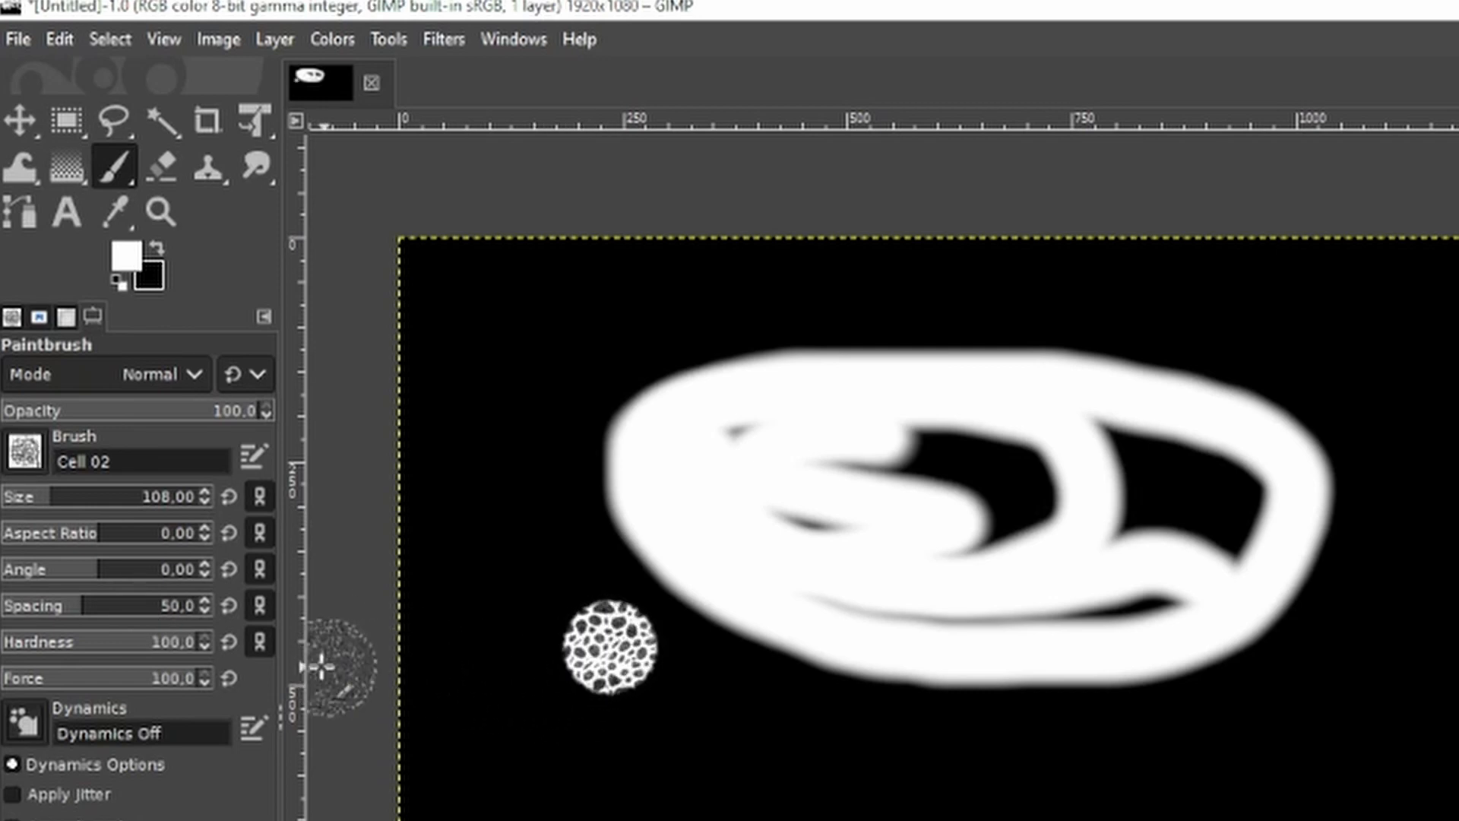
left_click(25, 453)
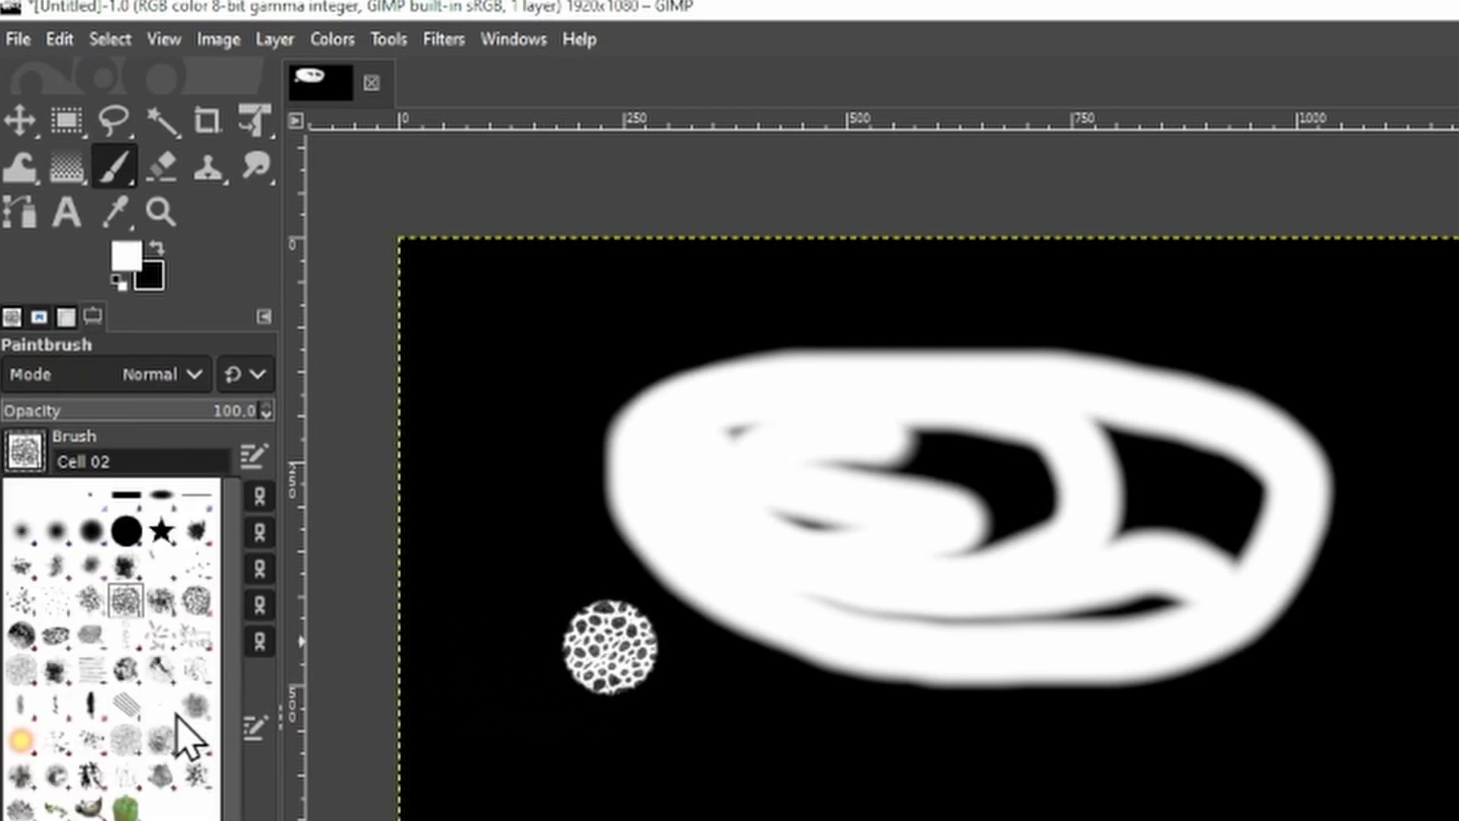
left_click(196, 602)
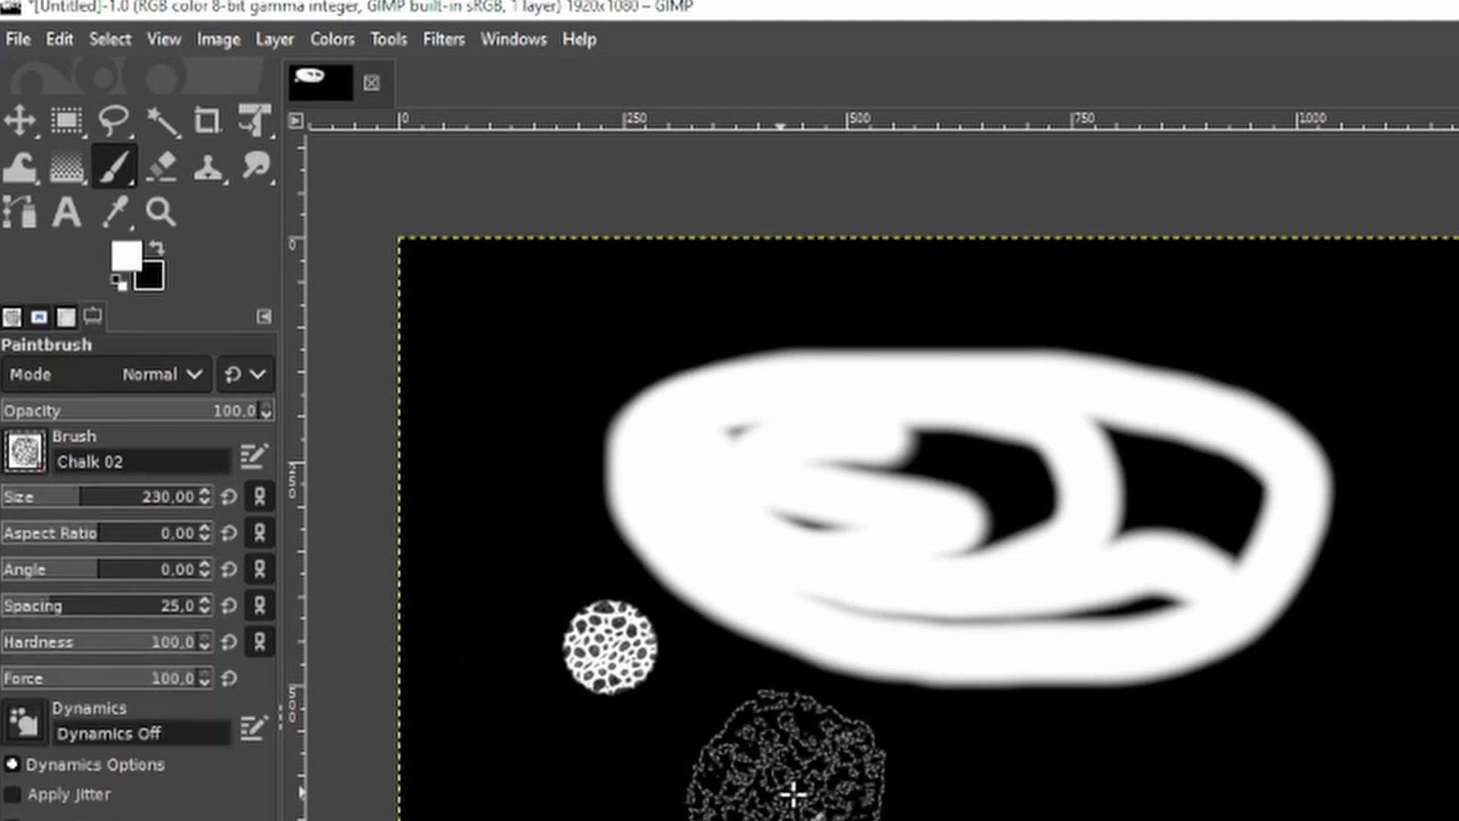
left_click(758, 763)
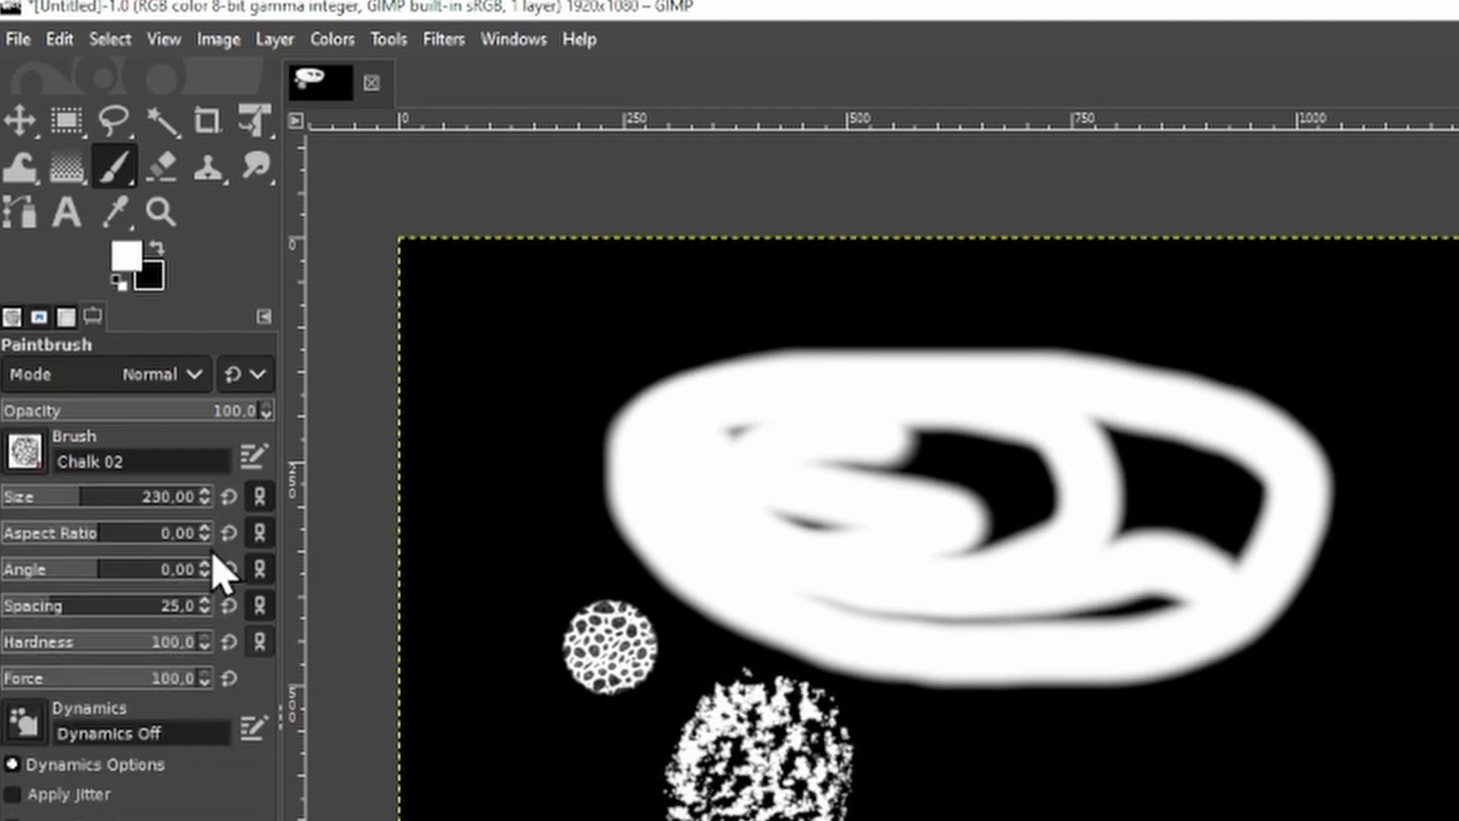
Step: Paint a thick horizontal white bar below the oval with the 2. Hardness 100 brush at size 51
left_click(27, 455)
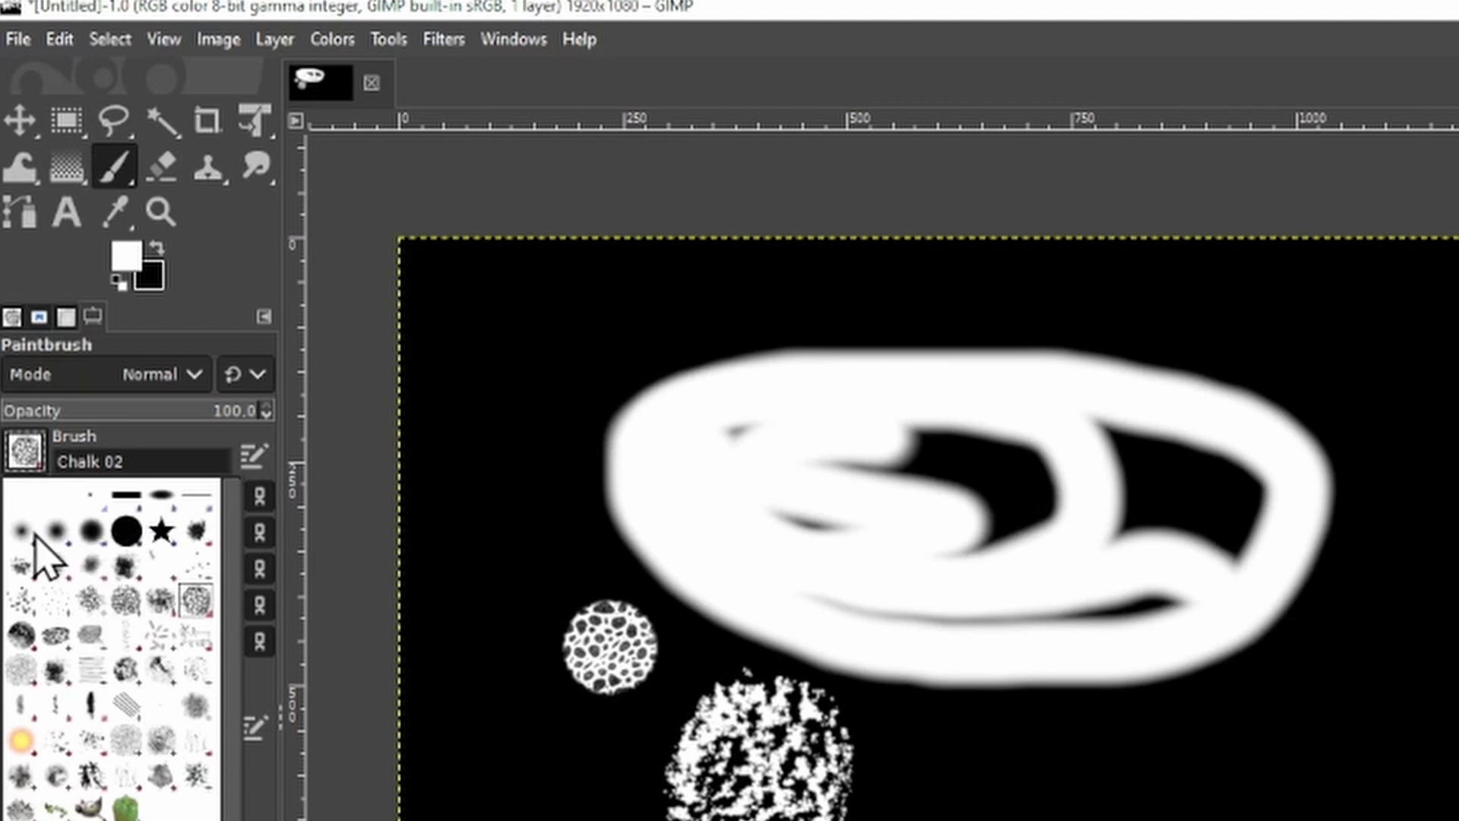
left_click(126, 532)
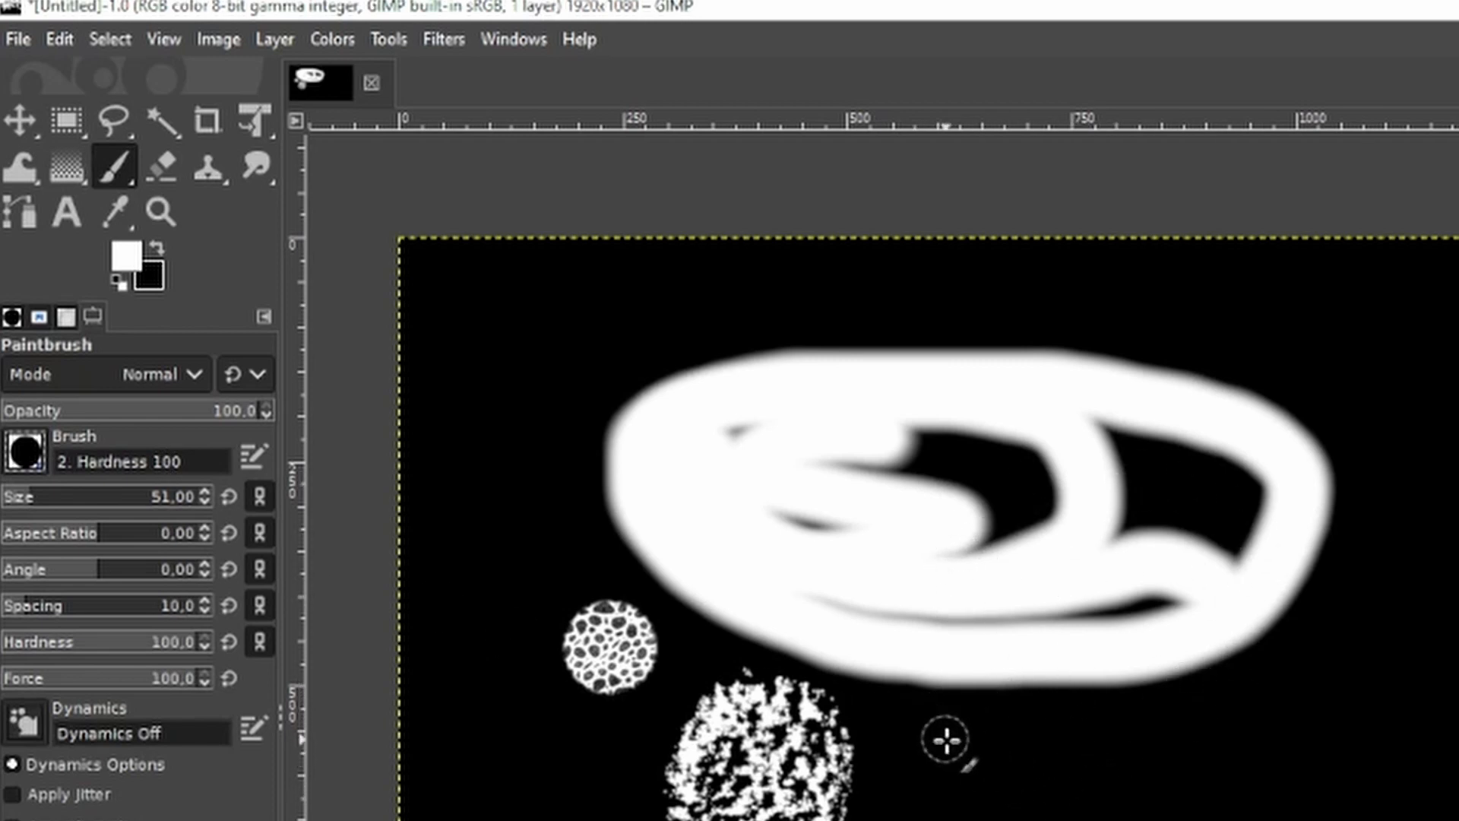
mouse_move(955, 736)
left_mouse_down()
mouse_move(1266, 736)
mouse_move(1280, 748)
mouse_move(1273, 766)
mouse_move(946, 754)
mouse_move(1002, 769)
mouse_move(1268, 772)
mouse_move(1288, 817)
left_mouse_up()
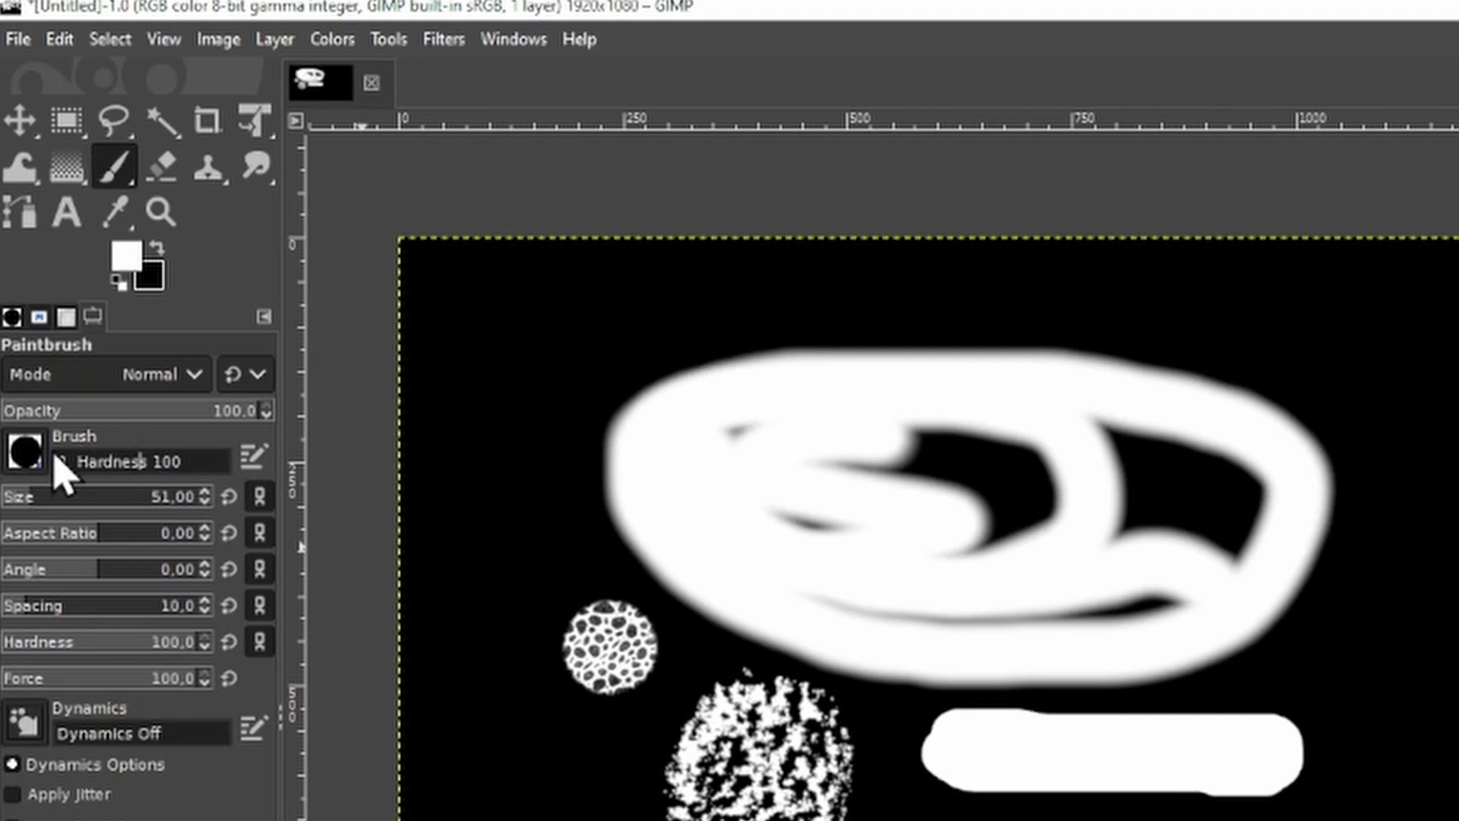
Step: Paint a soft curved line beside the oval and back-and-forth strokes under the bar with the 2. Hardness 025 brush at size 51
left_click(29, 455)
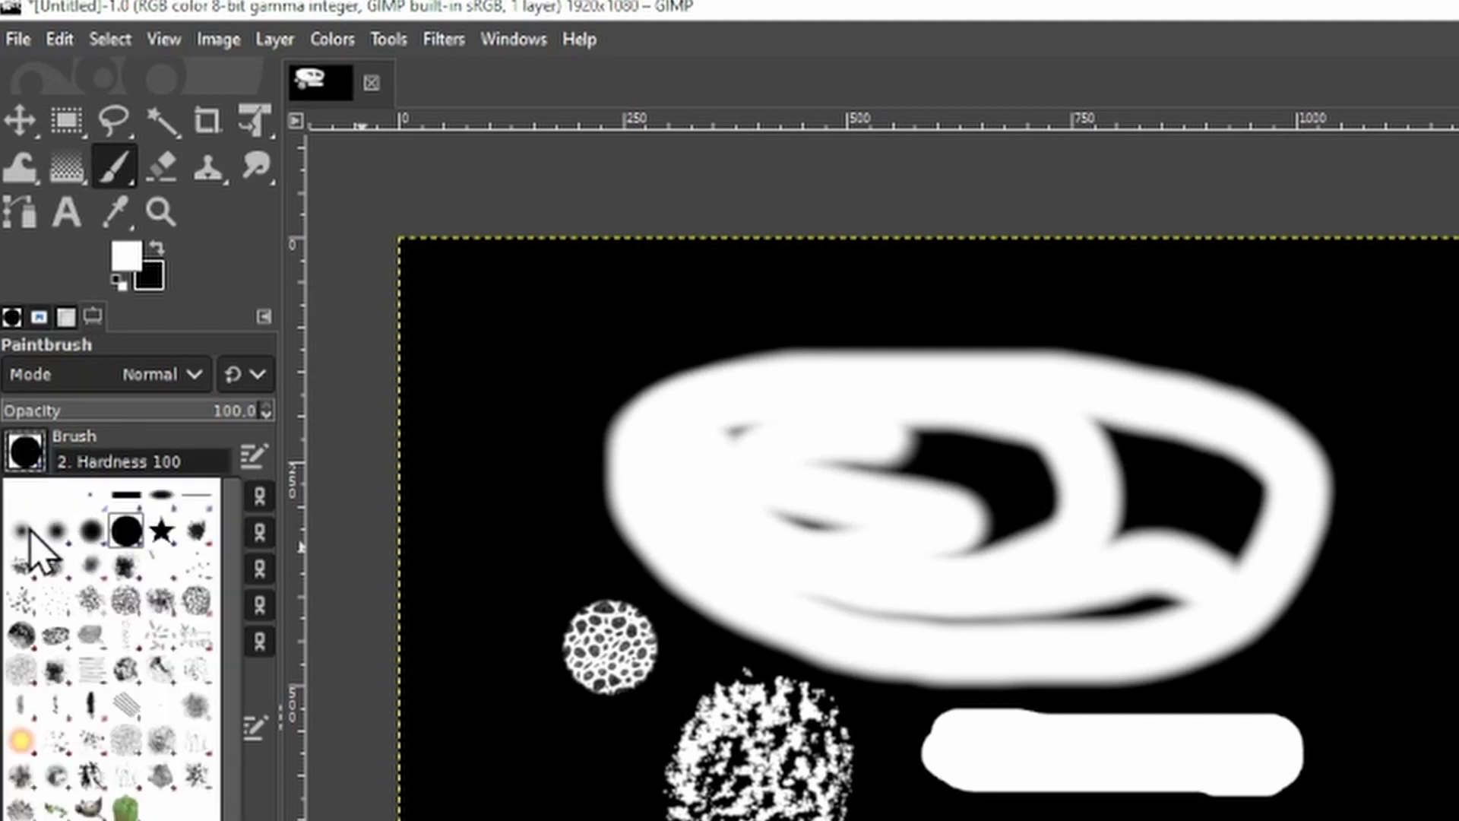
double_click(23, 530)
mouse_move(1418, 493)
left_mouse_down()
mouse_move(1408, 621)
mouse_move(1365, 809)
mouse_move(1100, 820)
left_mouse_up()
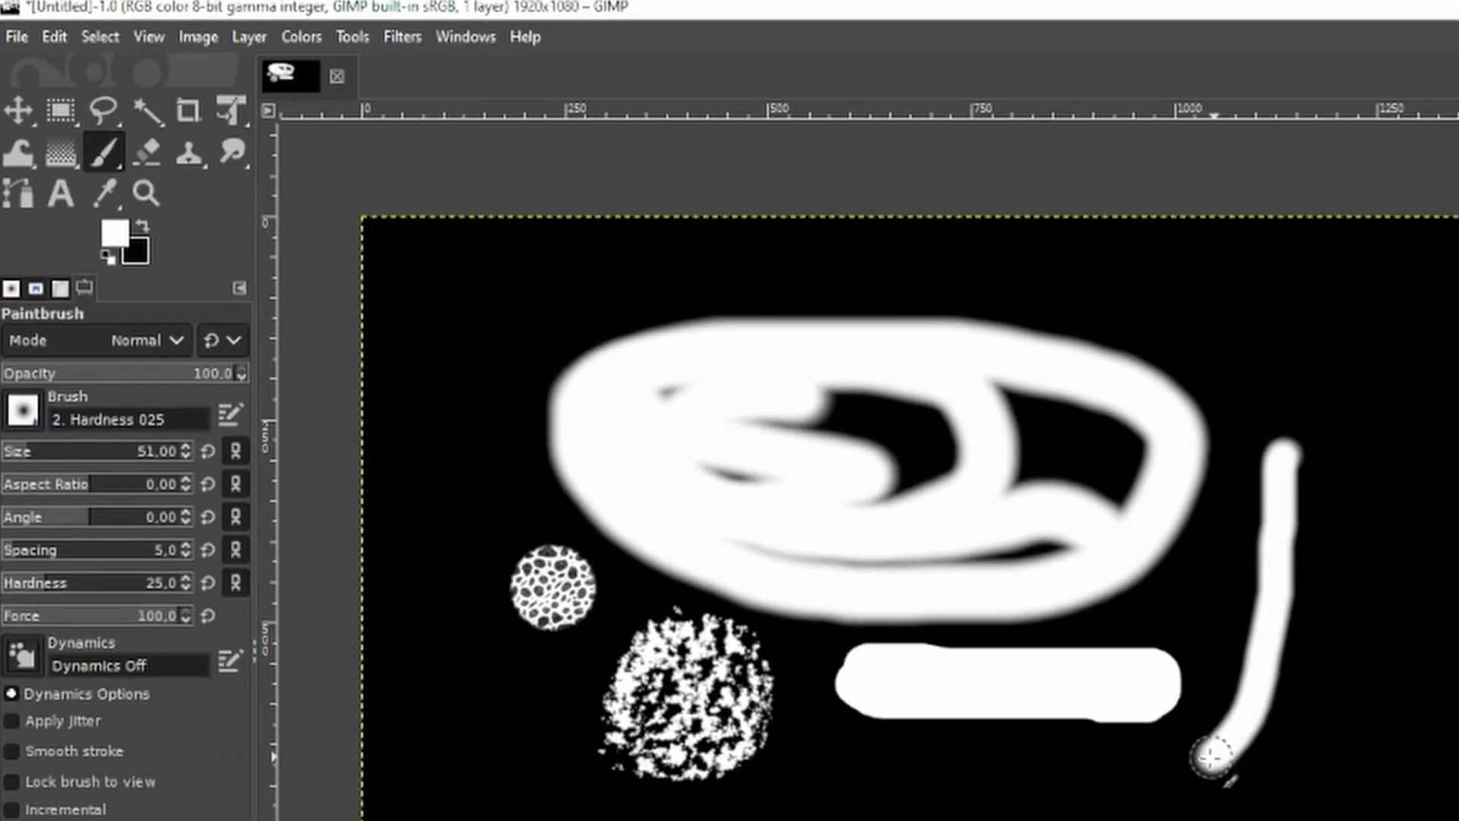
mouse_move(843, 642)
left_mouse_down()
mouse_move(736, 671)
mouse_move(1010, 663)
mouse_move(989, 695)
left_mouse_up()
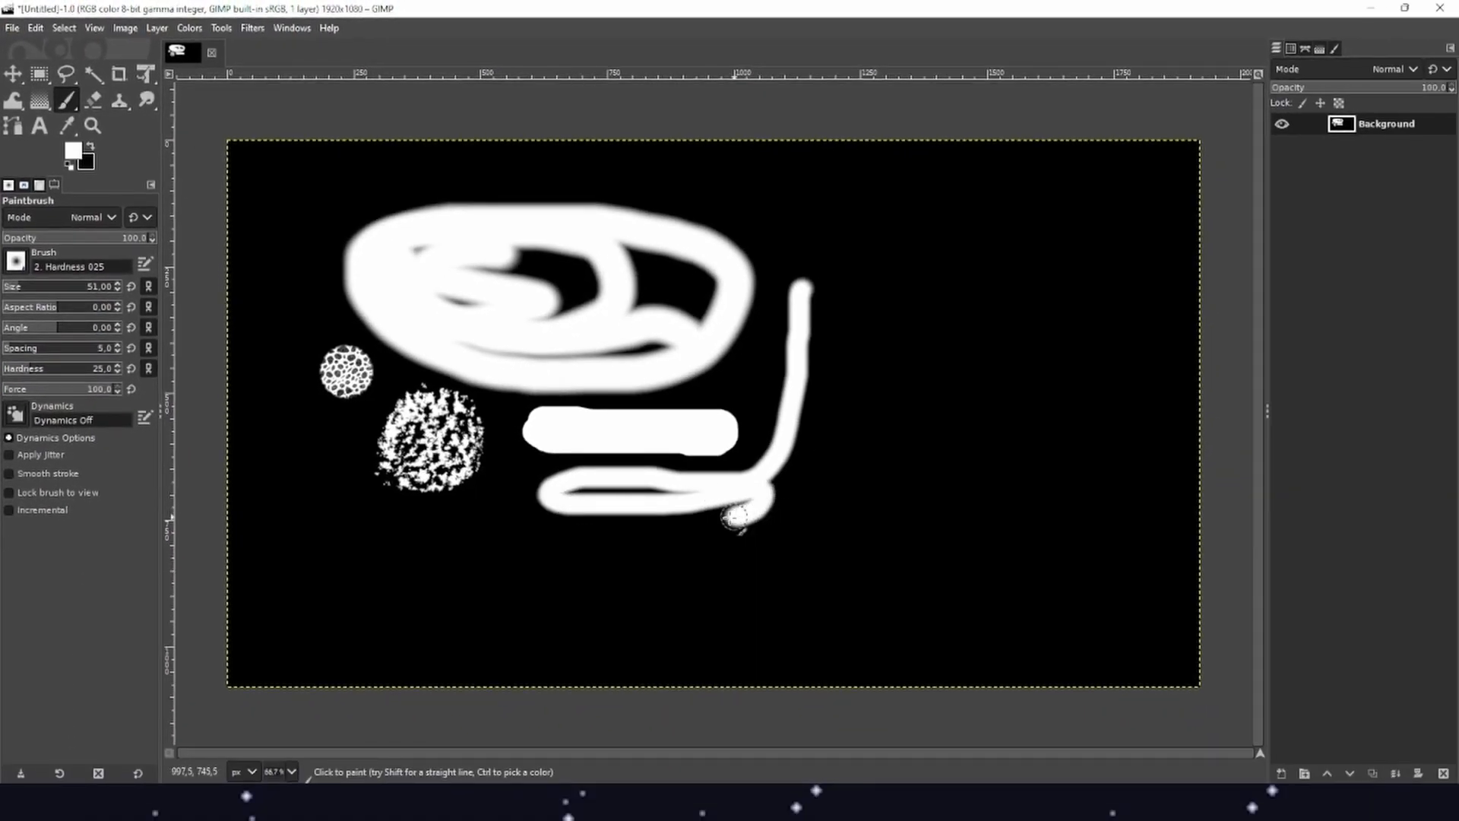
left_click_drag(733, 516, 541, 501)
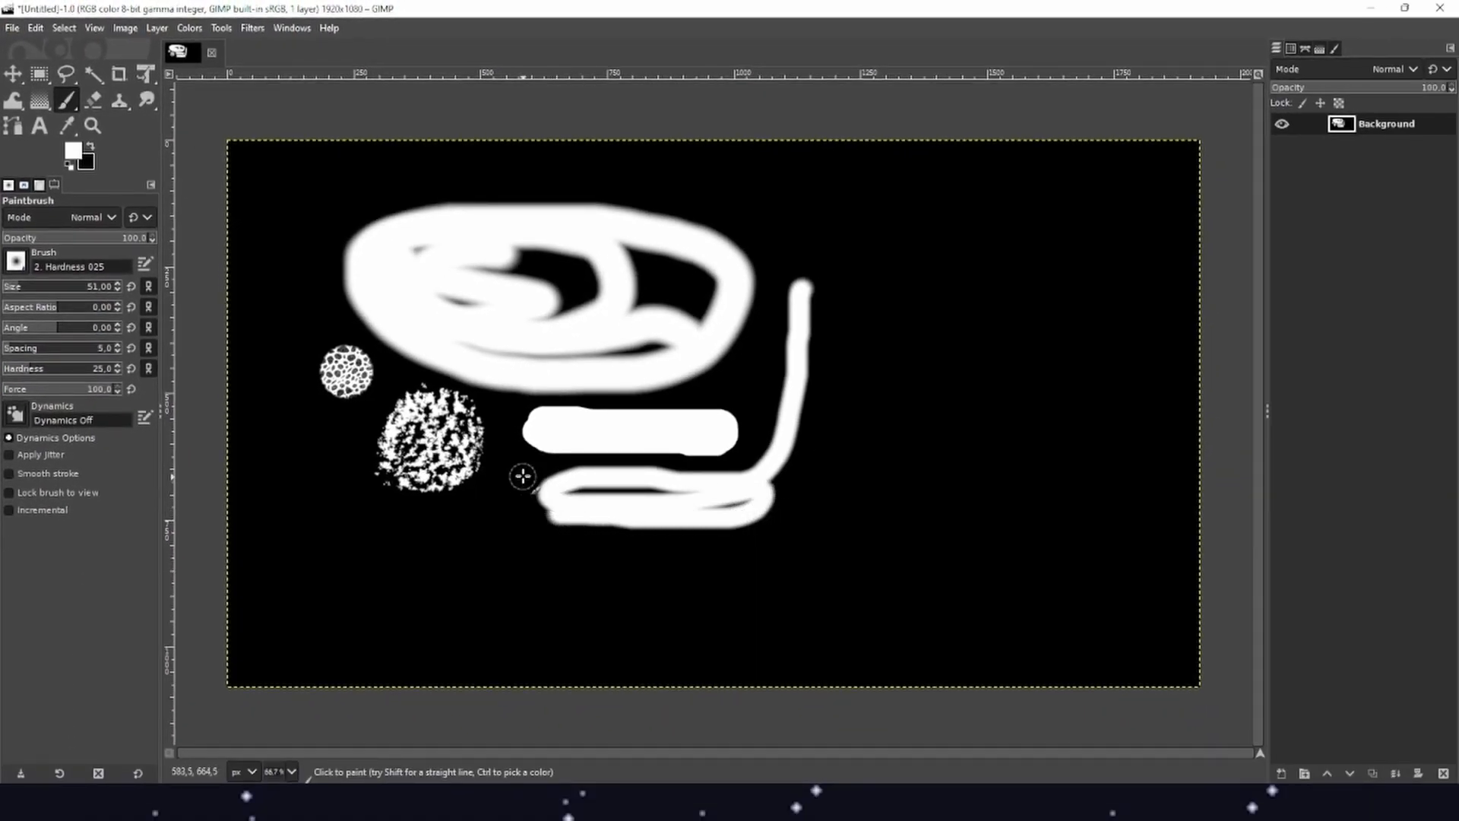
Step: Compare the hard and soft brush edges up close and paint over the dark gap inside the soft strokes
scroll(553, 475, "up", 3)
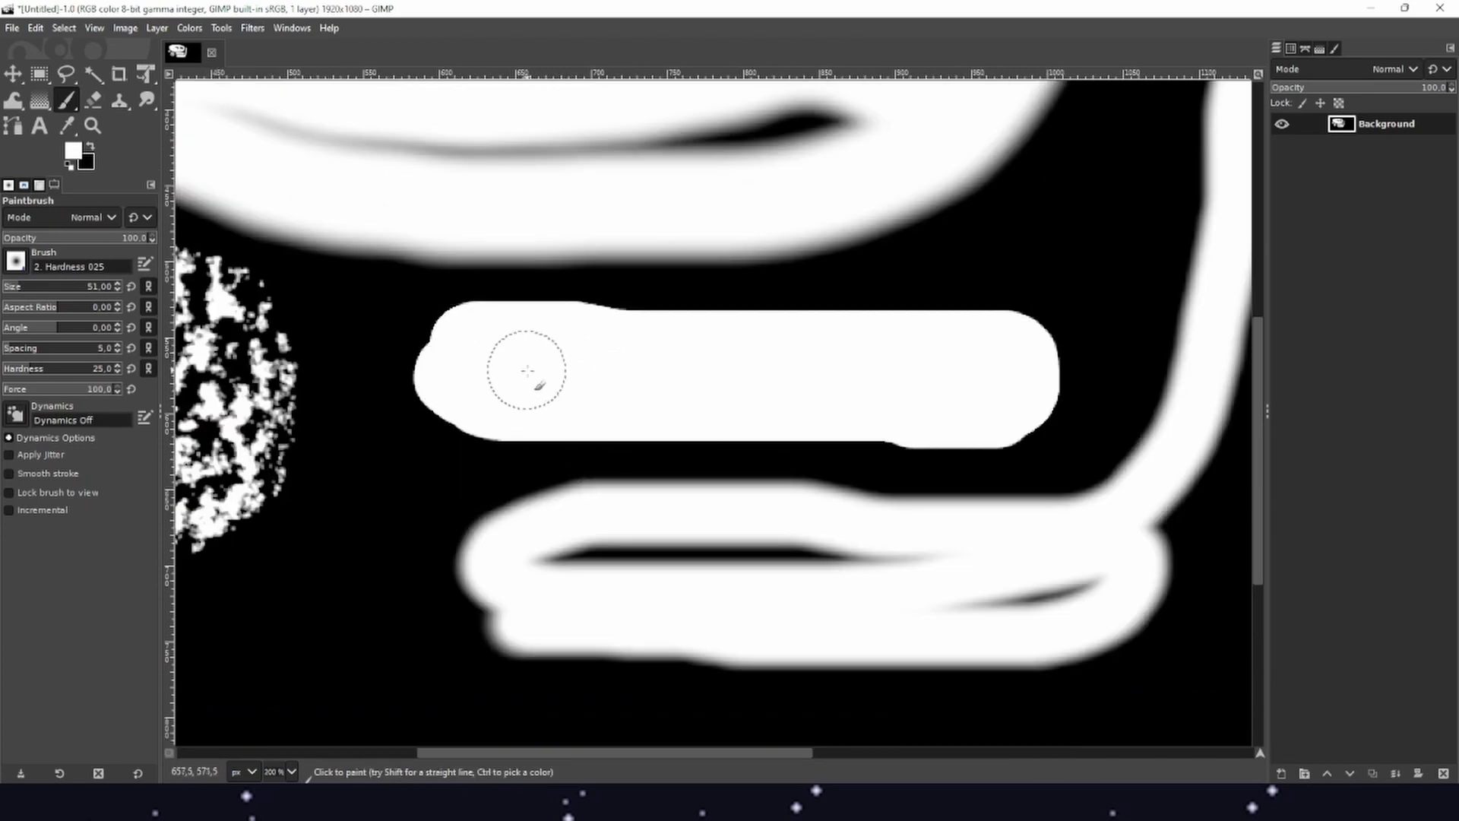
scroll(525, 370, "down", 3)
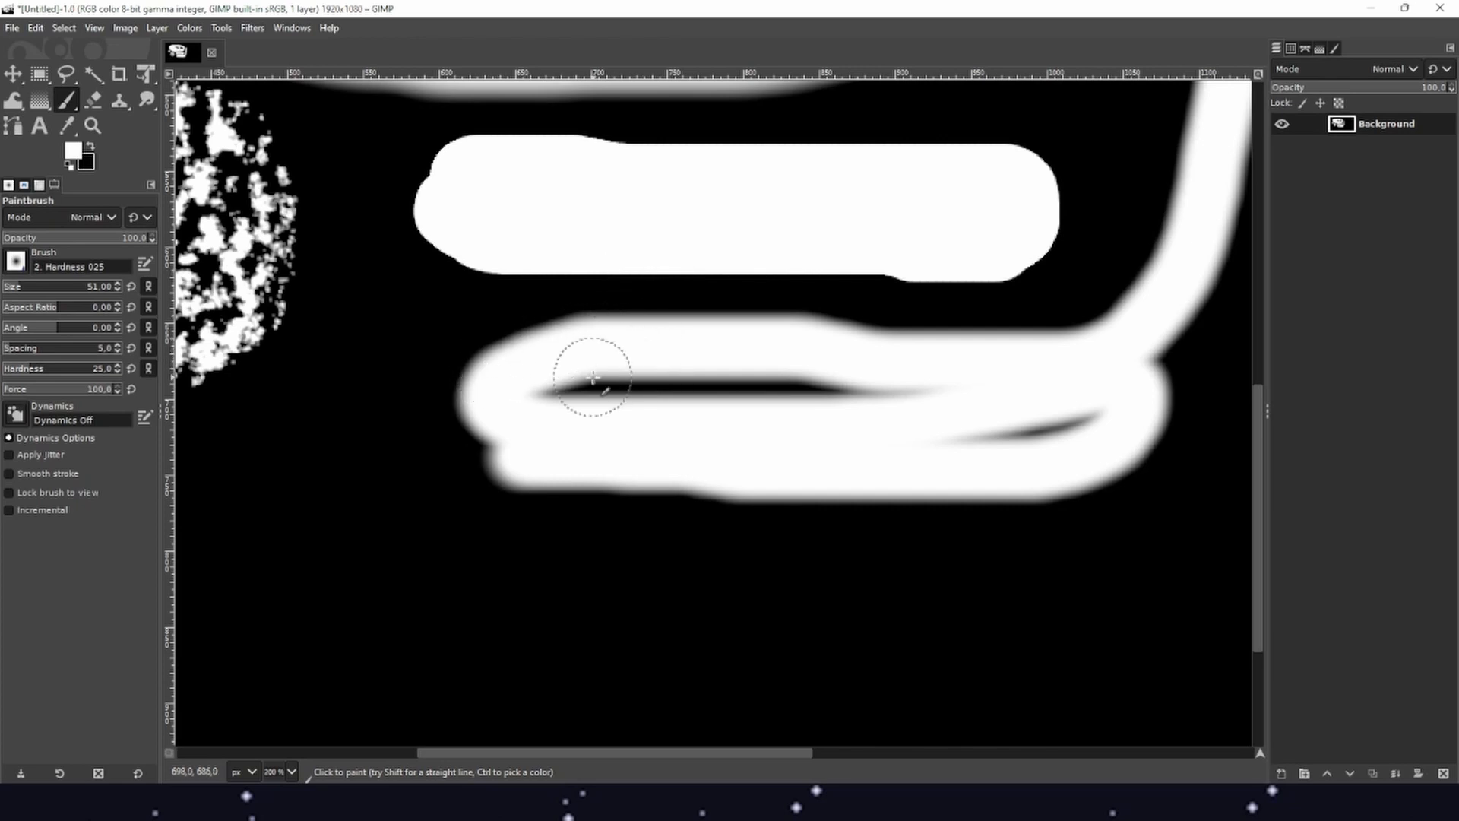
mouse_move(593, 377)
left_mouse_down()
mouse_move(717, 395)
mouse_move(928, 395)
left_mouse_up()
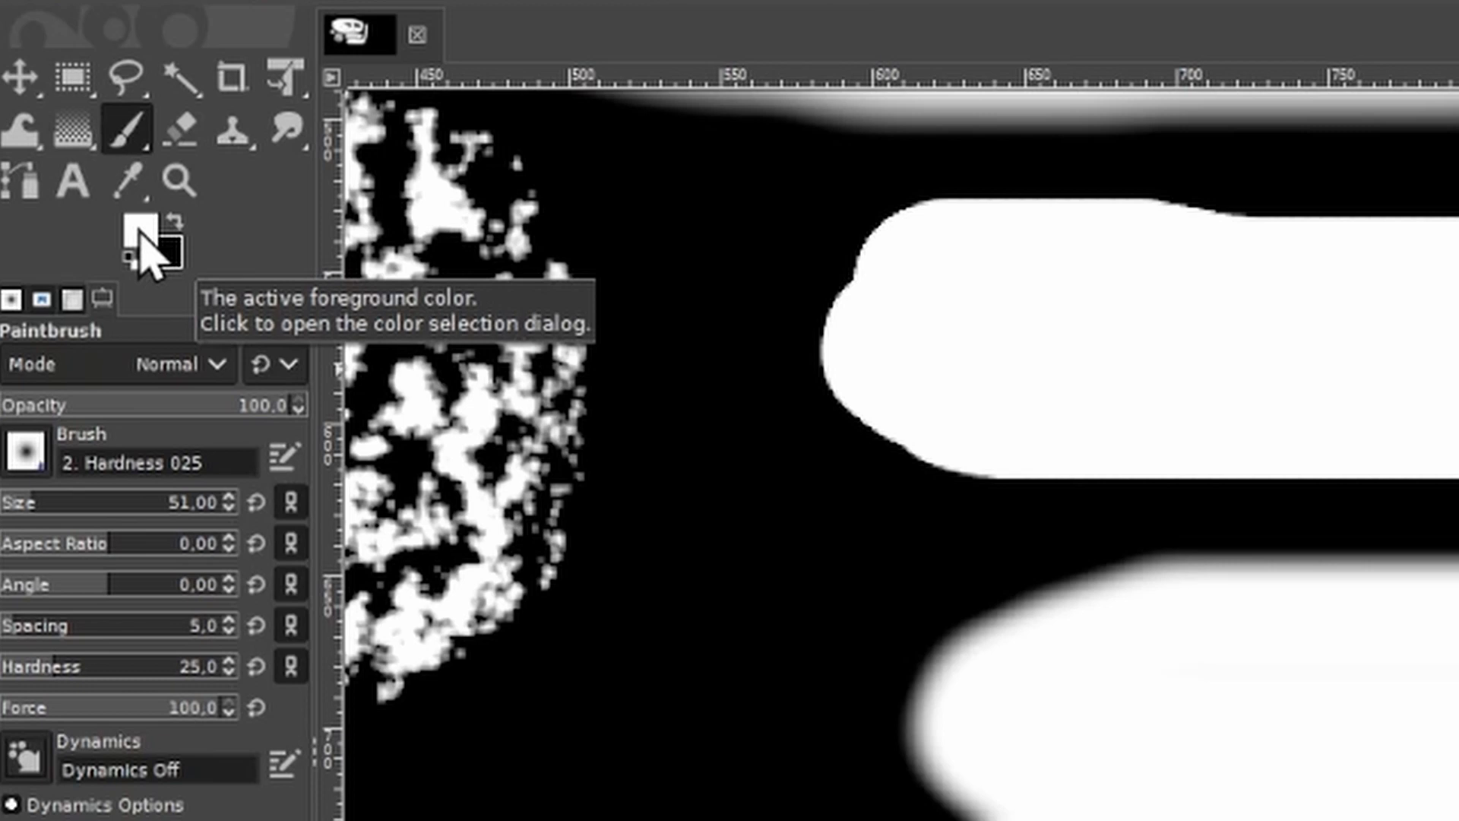
Step: Open the foreground color settings and try pure red ff0000, then blue 0800ff
left_click(143, 238)
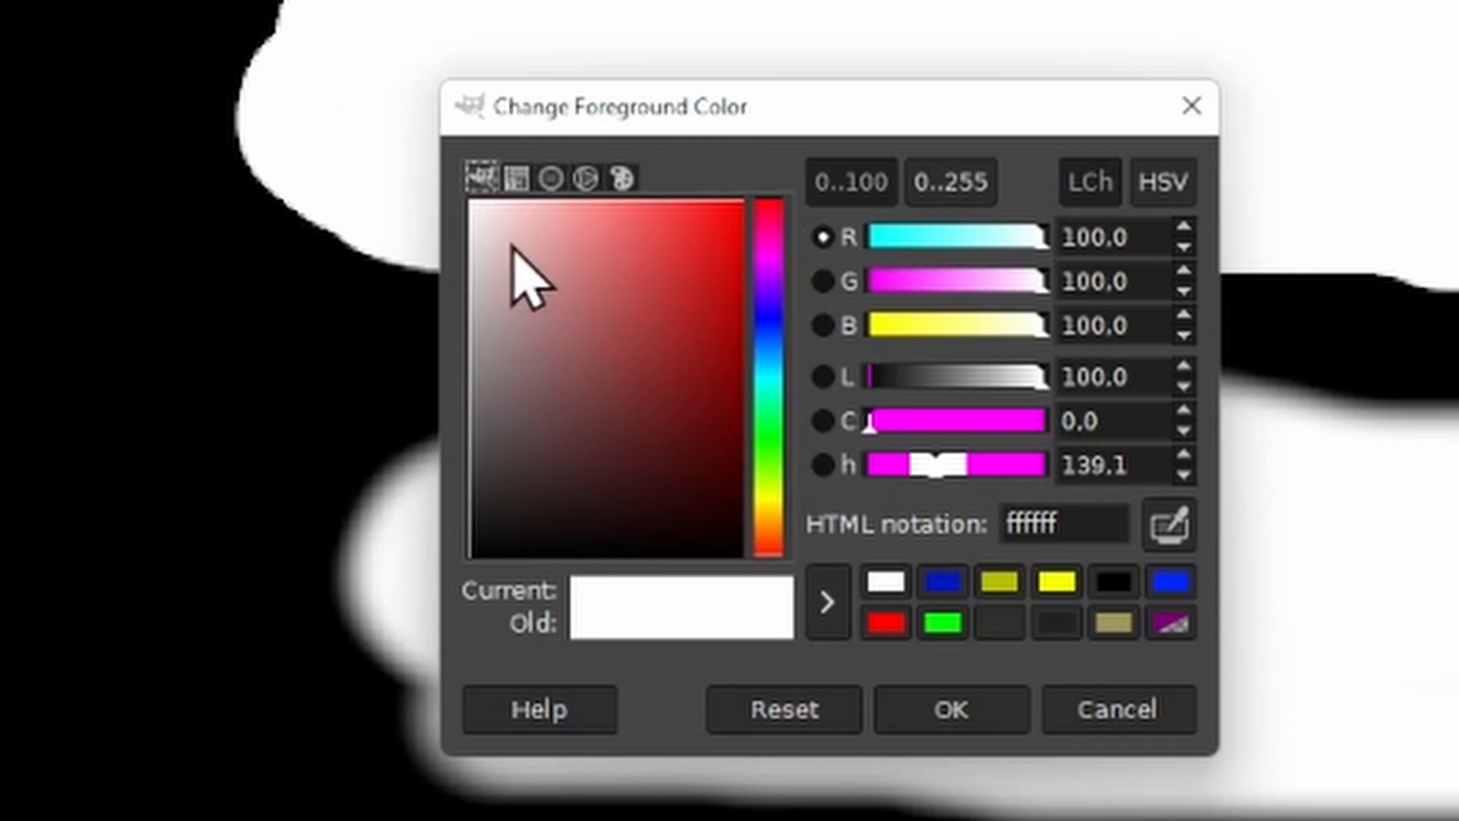
left_click_drag(511, 246, 749, 196)
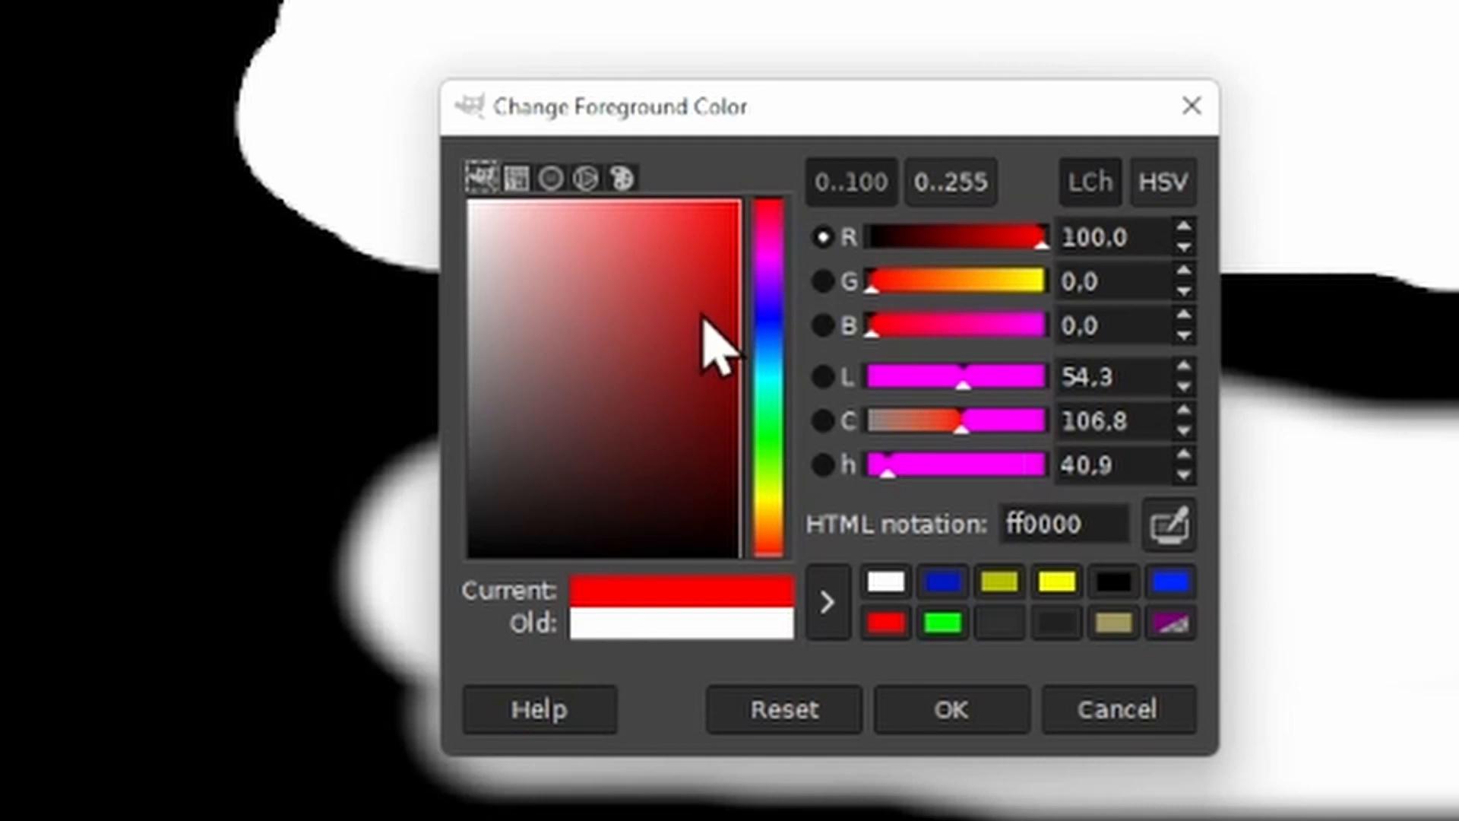
left_click_drag(702, 321, 863, 147)
left_click_drag(710, 300, 873, 147)
left_click_drag(771, 241, 824, 179)
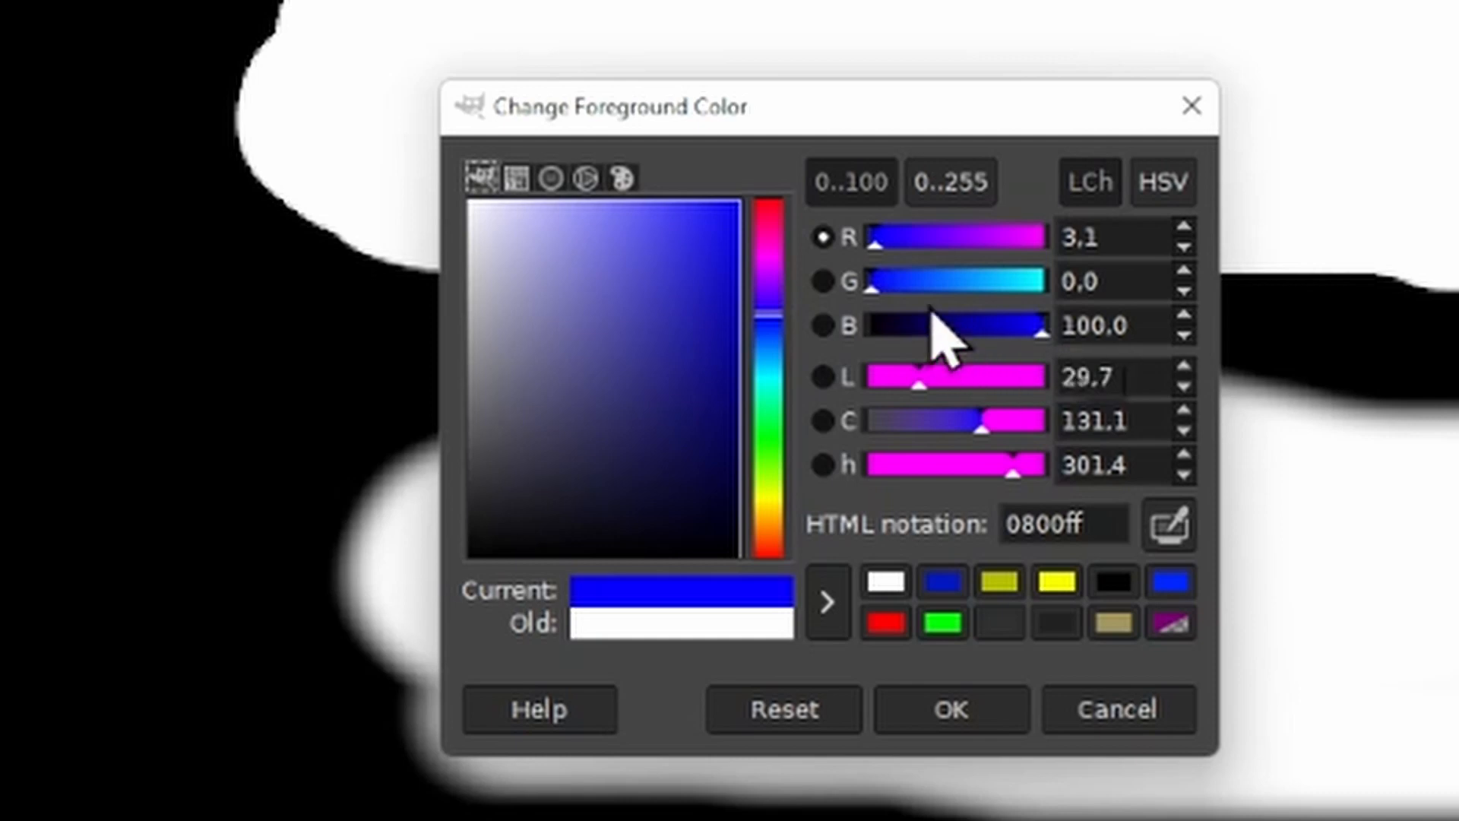
Step: Try different RGB mixes for the foreground color, going from cyan 00ffff through green 00ff00 to black 000000
left_click_drag(871, 289, 1052, 290)
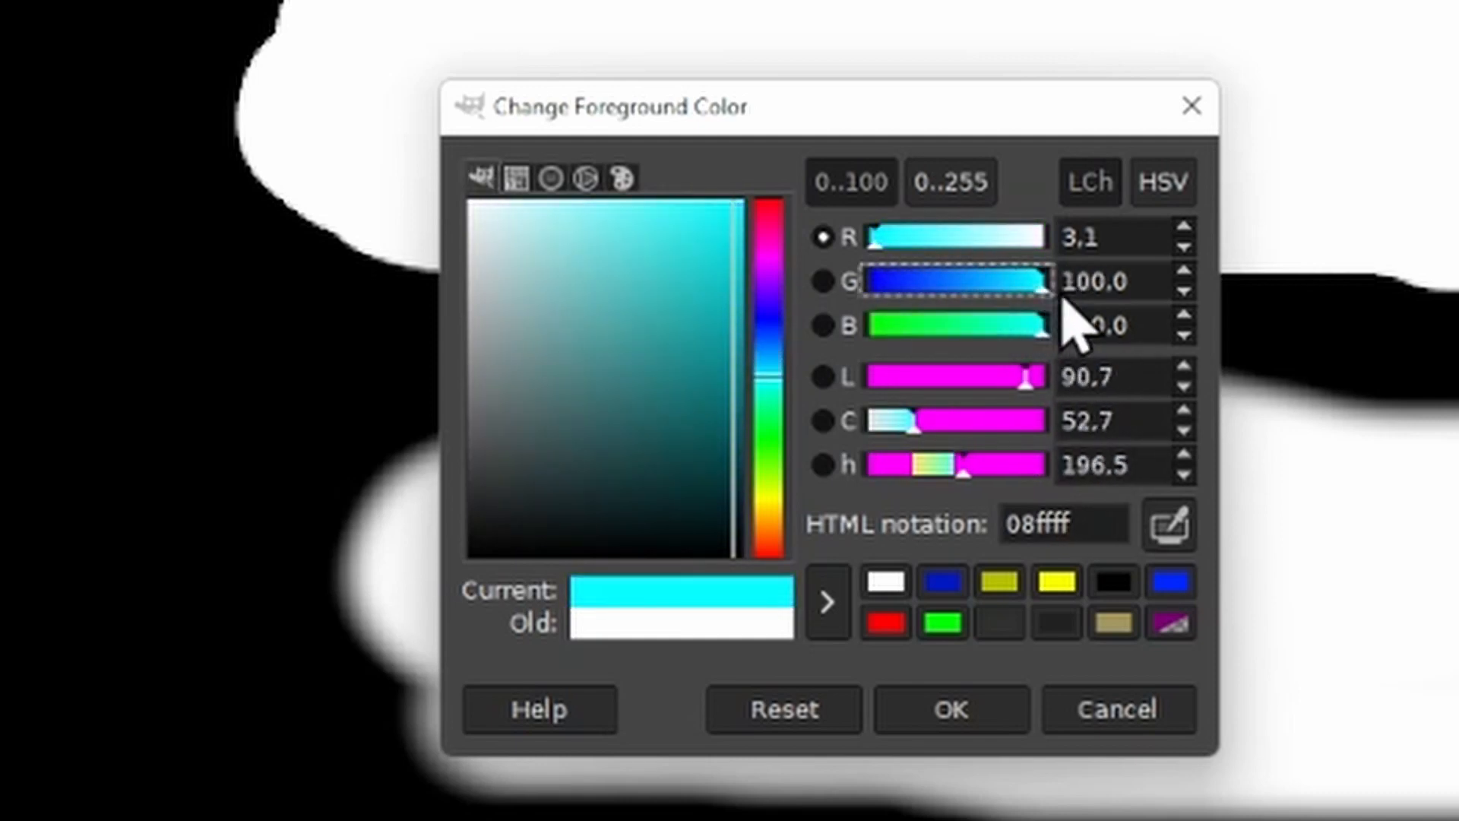
left_click_drag(714, 259, 753, 200)
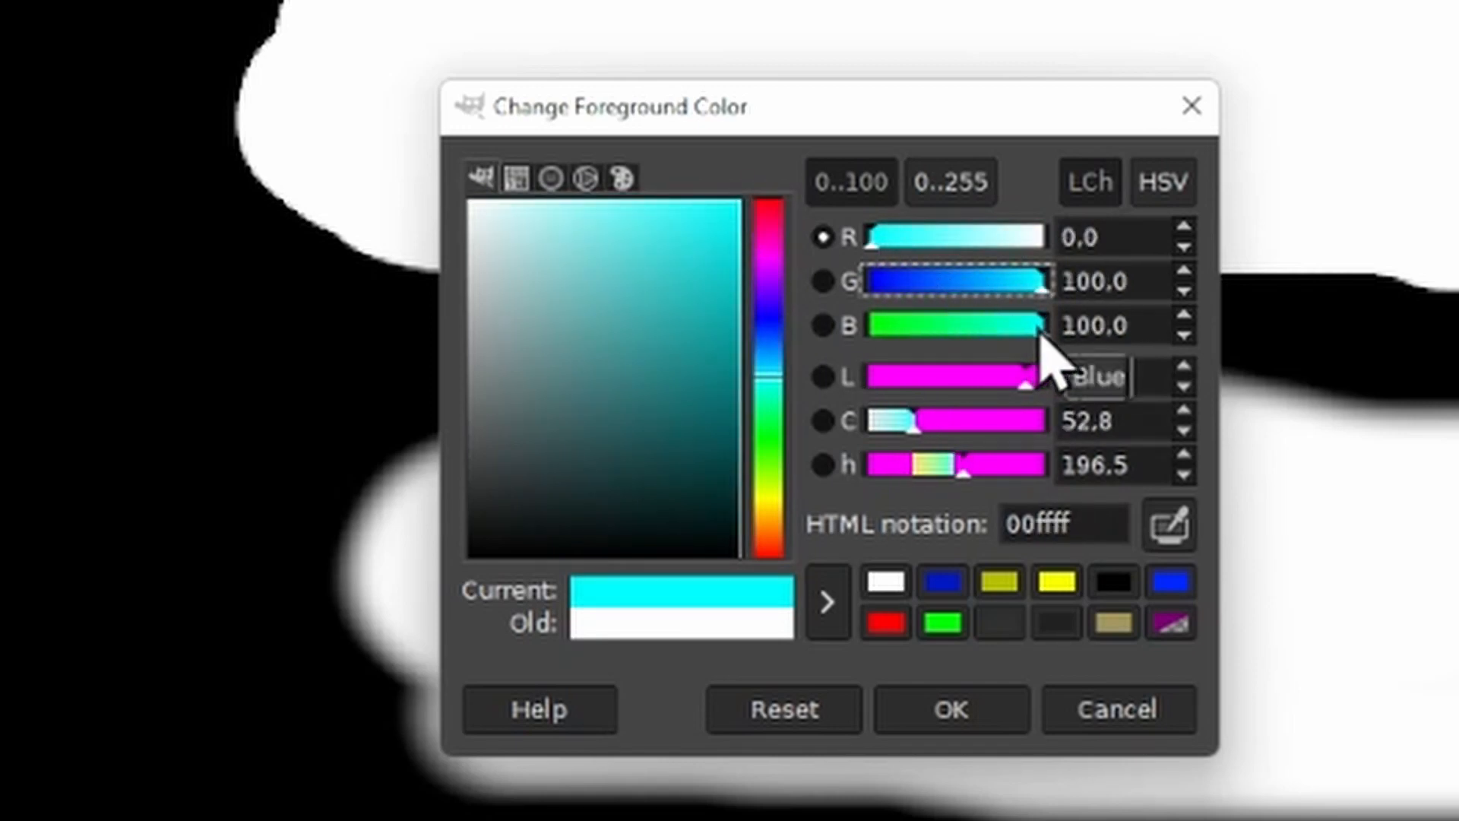
left_click_drag(1041, 332, 862, 335)
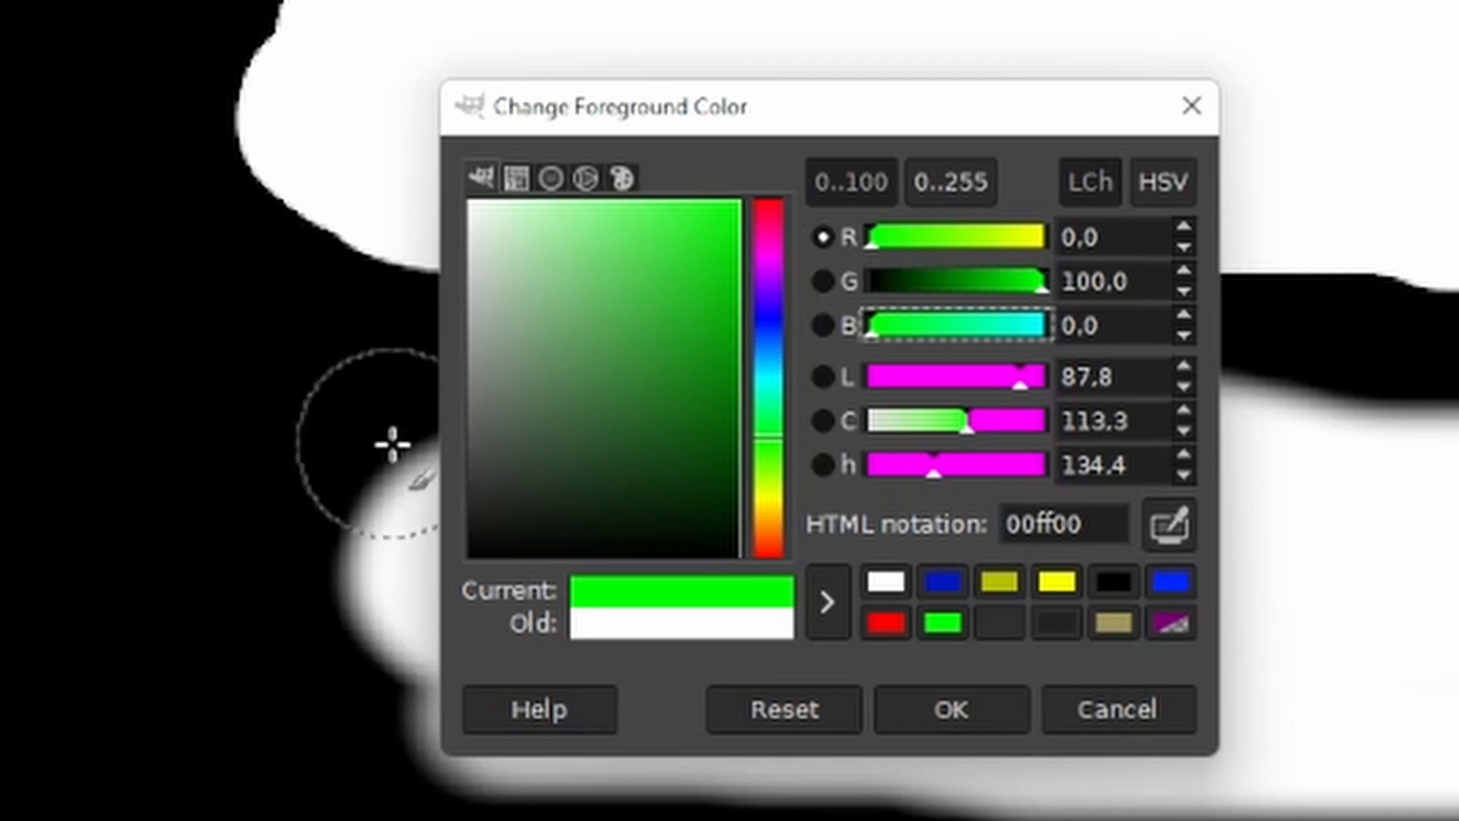
left_click_drag(1042, 284, 836, 281)
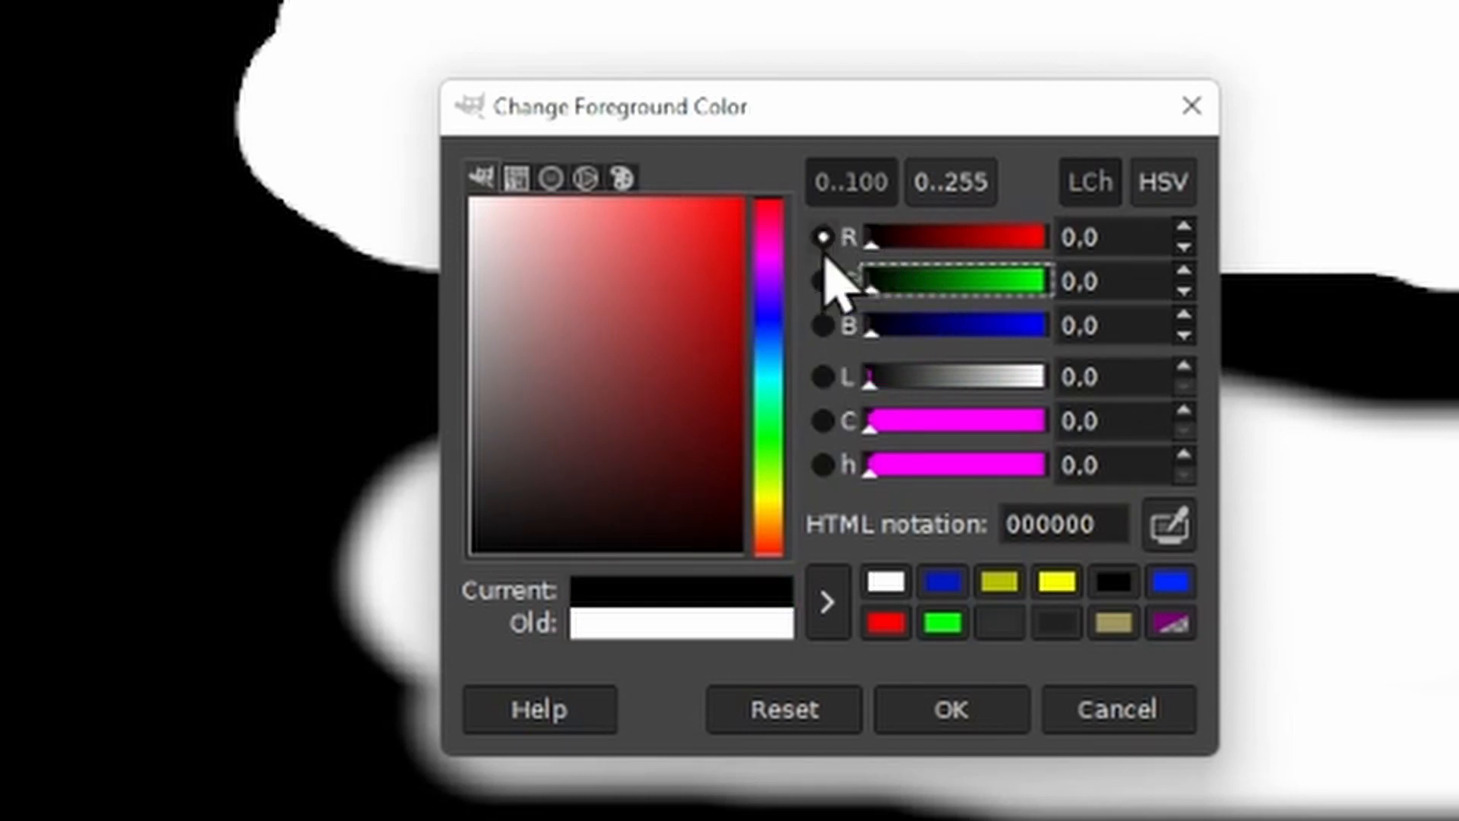
Step: Set the foreground color back to white ffffff after trying magenta ff00ff, and switch the channel values to the 0..255 scale
left_click_drag(547, 225, 472, 199)
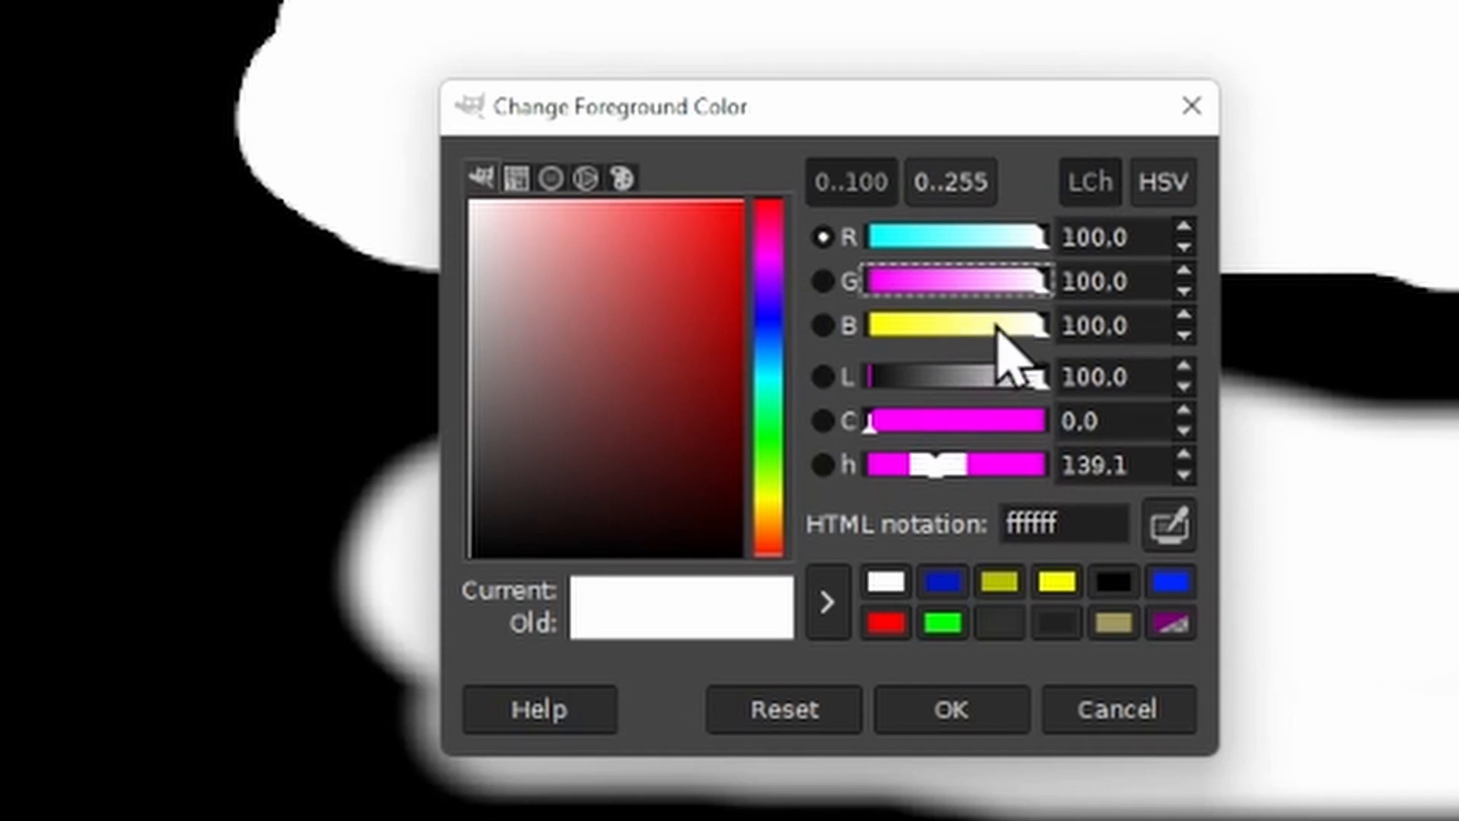
left_click_drag(1031, 280, 850, 288)
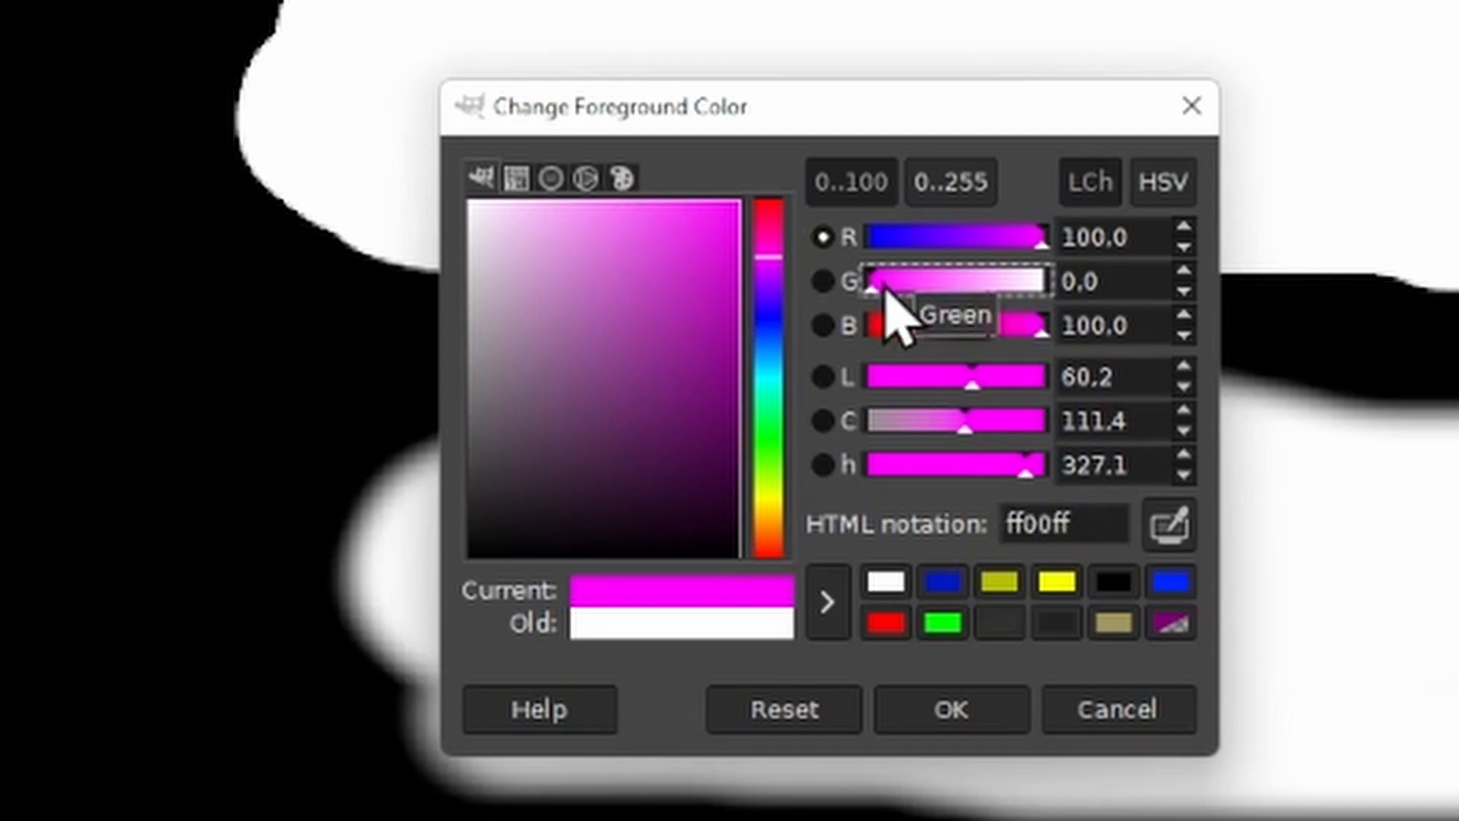
left_click_drag(872, 288, 1045, 287)
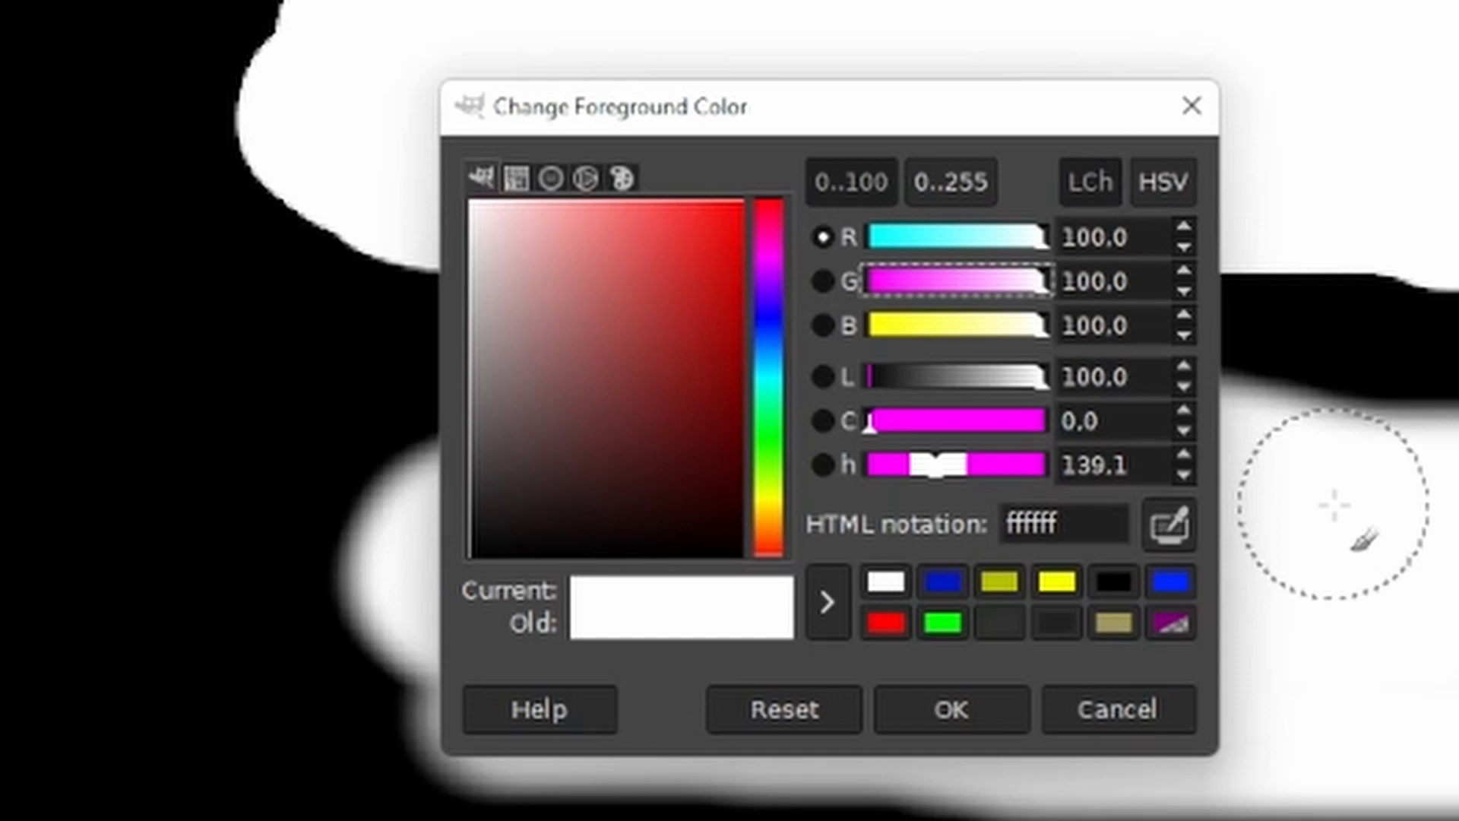
left_click(953, 179)
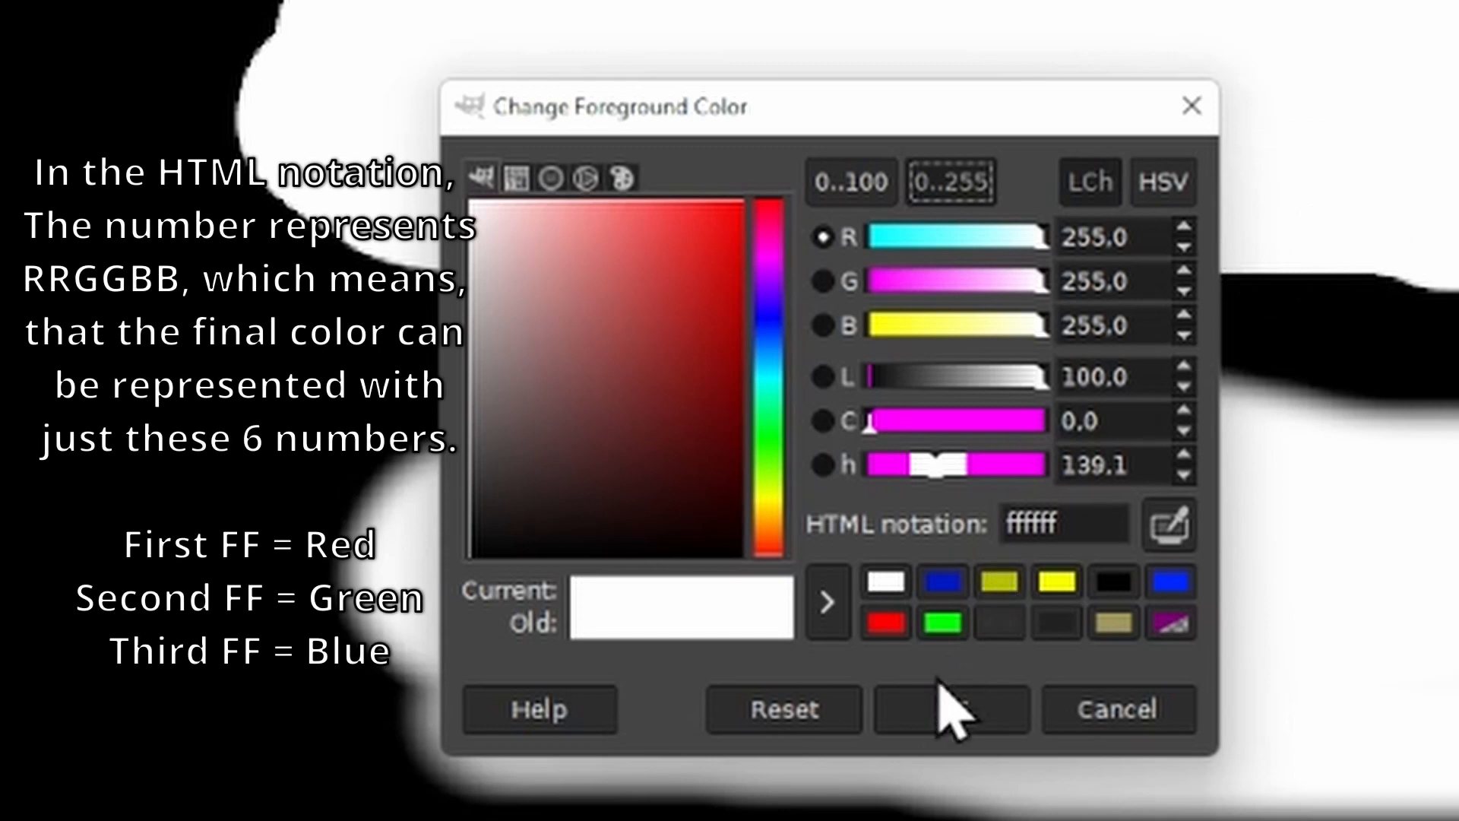
Step: Set the foreground color to red ff0000 and paint a tall red oval across the hard-edged and soft-edged white strokes
left_click_drag(669, 342, 867, 88)
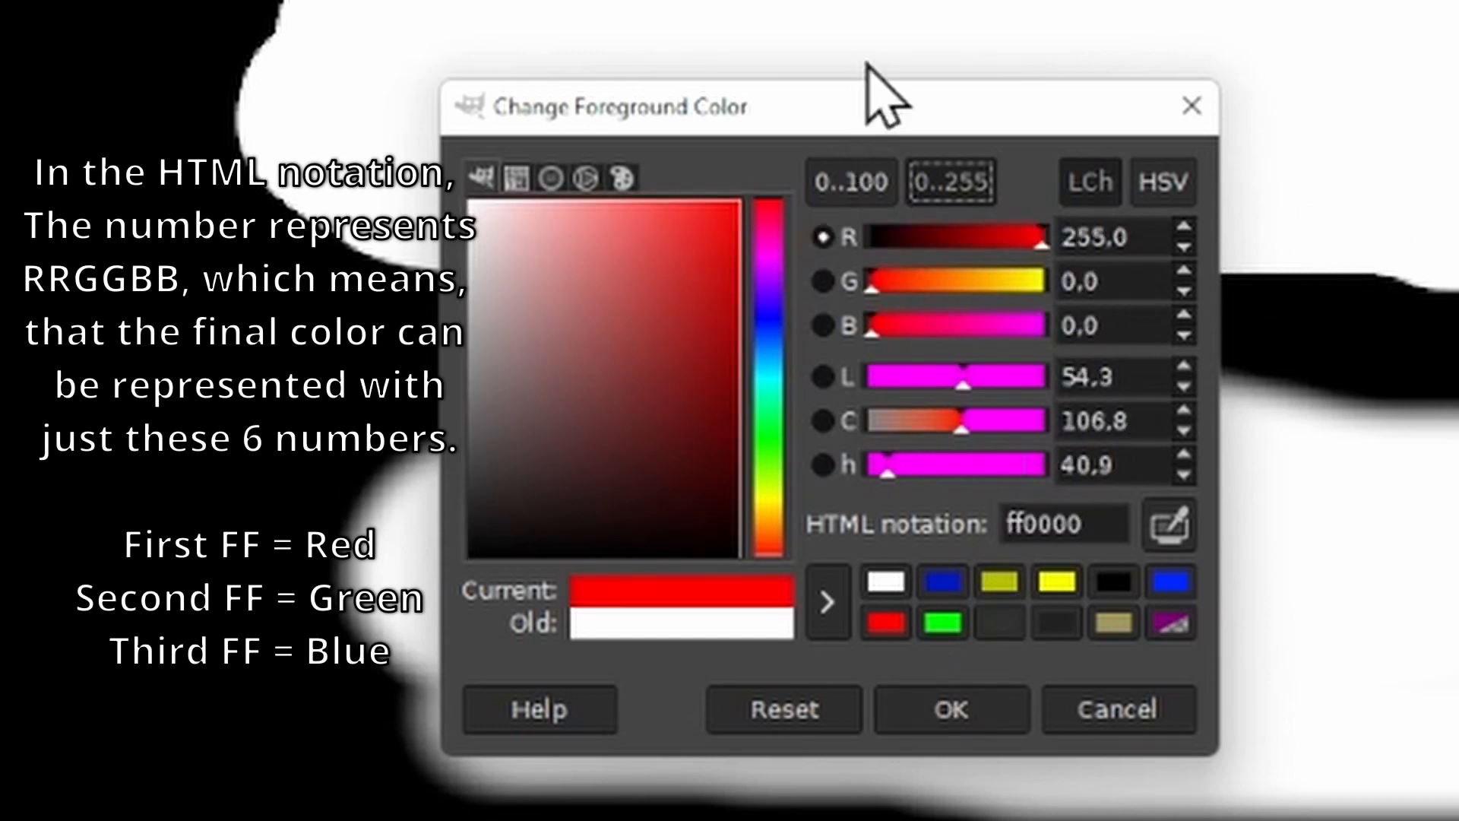
left_click(941, 713)
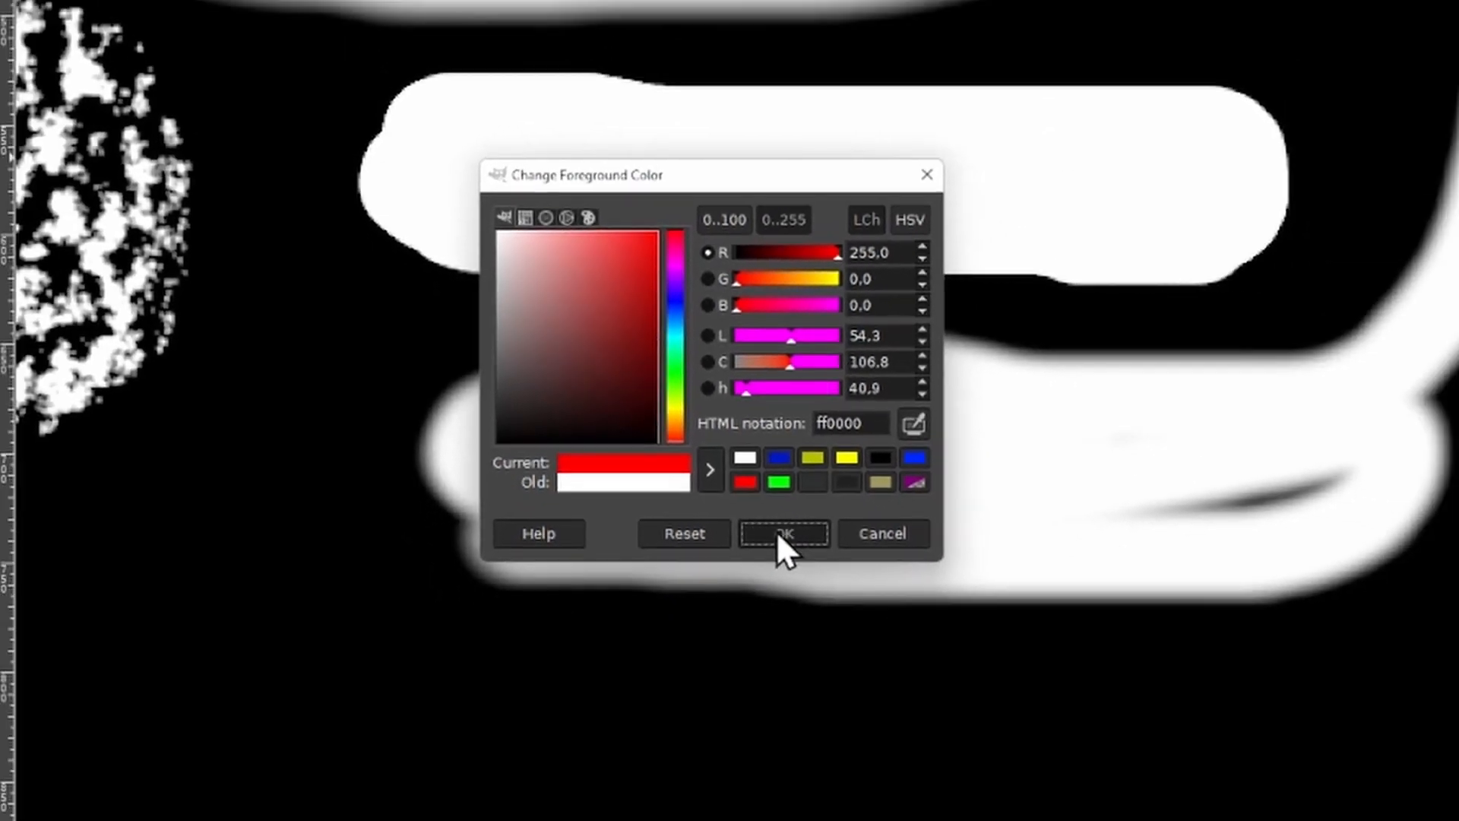
left_click(942, 713)
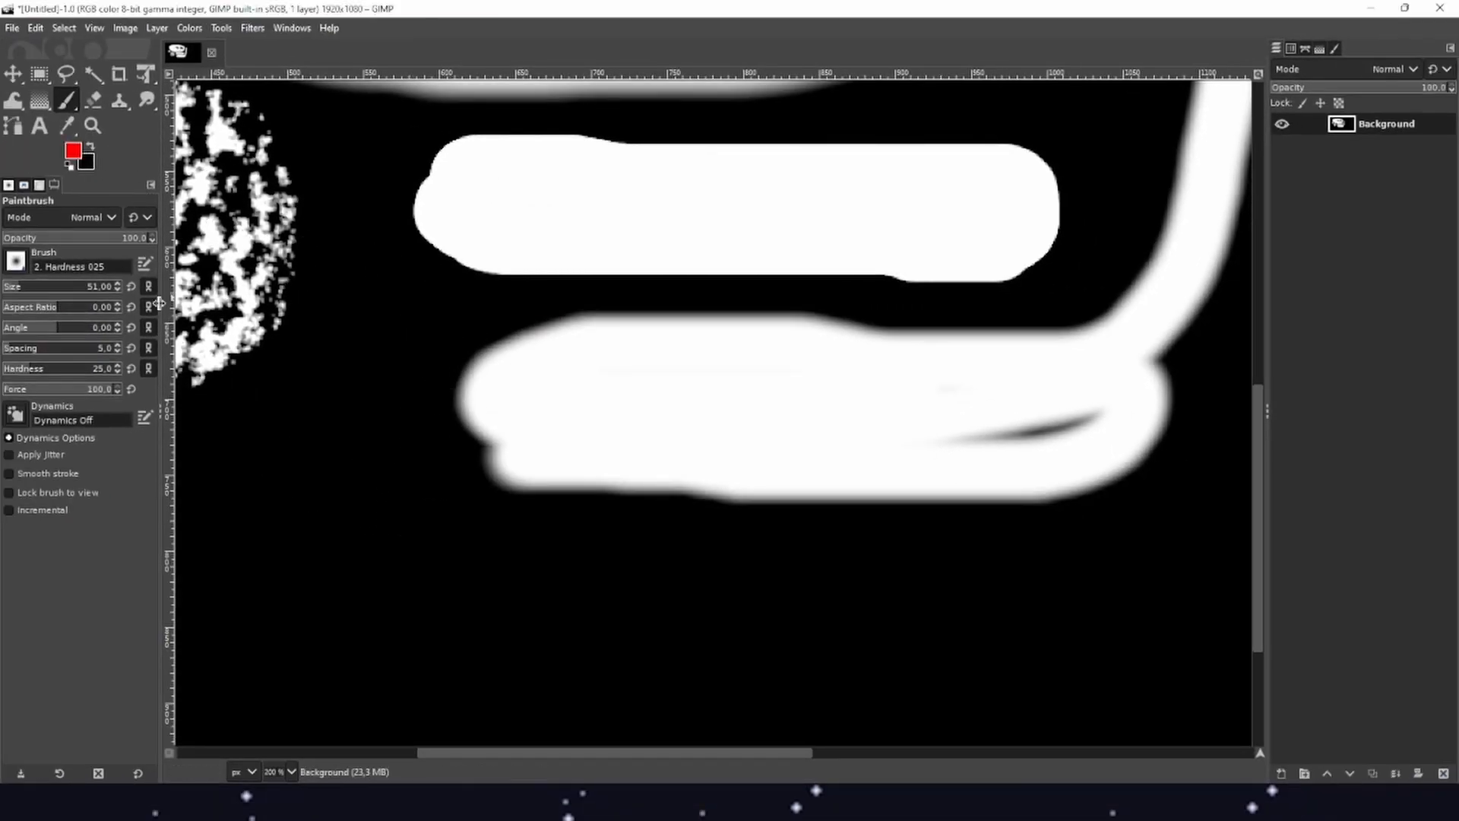
mouse_move(589, 165)
left_mouse_down()
mouse_move(502, 353)
mouse_move(484, 559)
mouse_move(571, 515)
mouse_move(644, 302)
mouse_move(605, 155)
mouse_move(464, 565)
mouse_move(572, 443)
mouse_move(620, 240)
left_mouse_up()
mouse_move(536, 517)
left_mouse_down()
mouse_move(492, 389)
mouse_move(537, 179)
mouse_move(446, 450)
mouse_move(448, 530)
mouse_move(490, 348)
left_mouse_up()
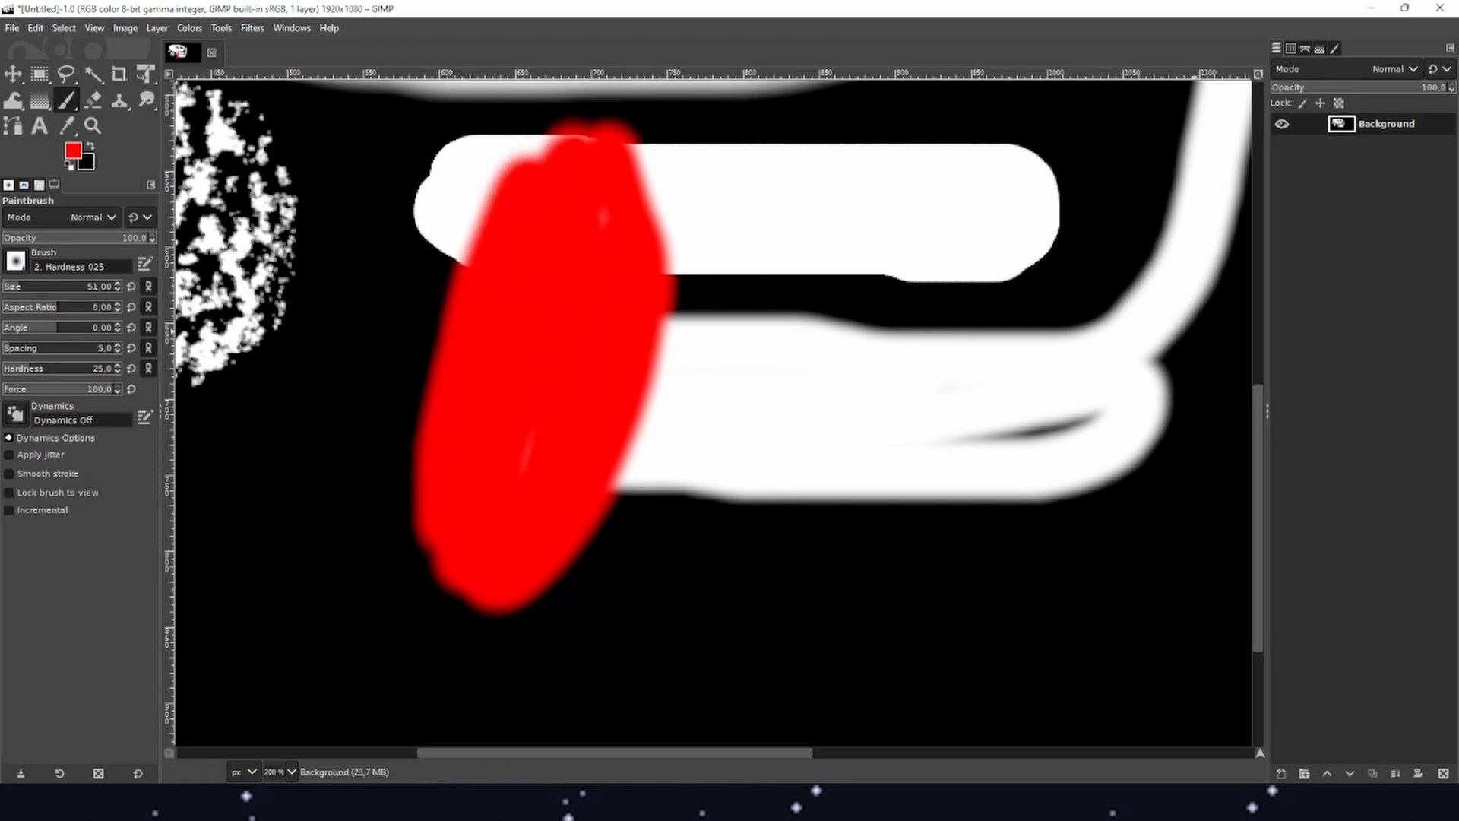
Step: Dab a single red dot onto the hard-edged white bar beside the red oval
key("minus")
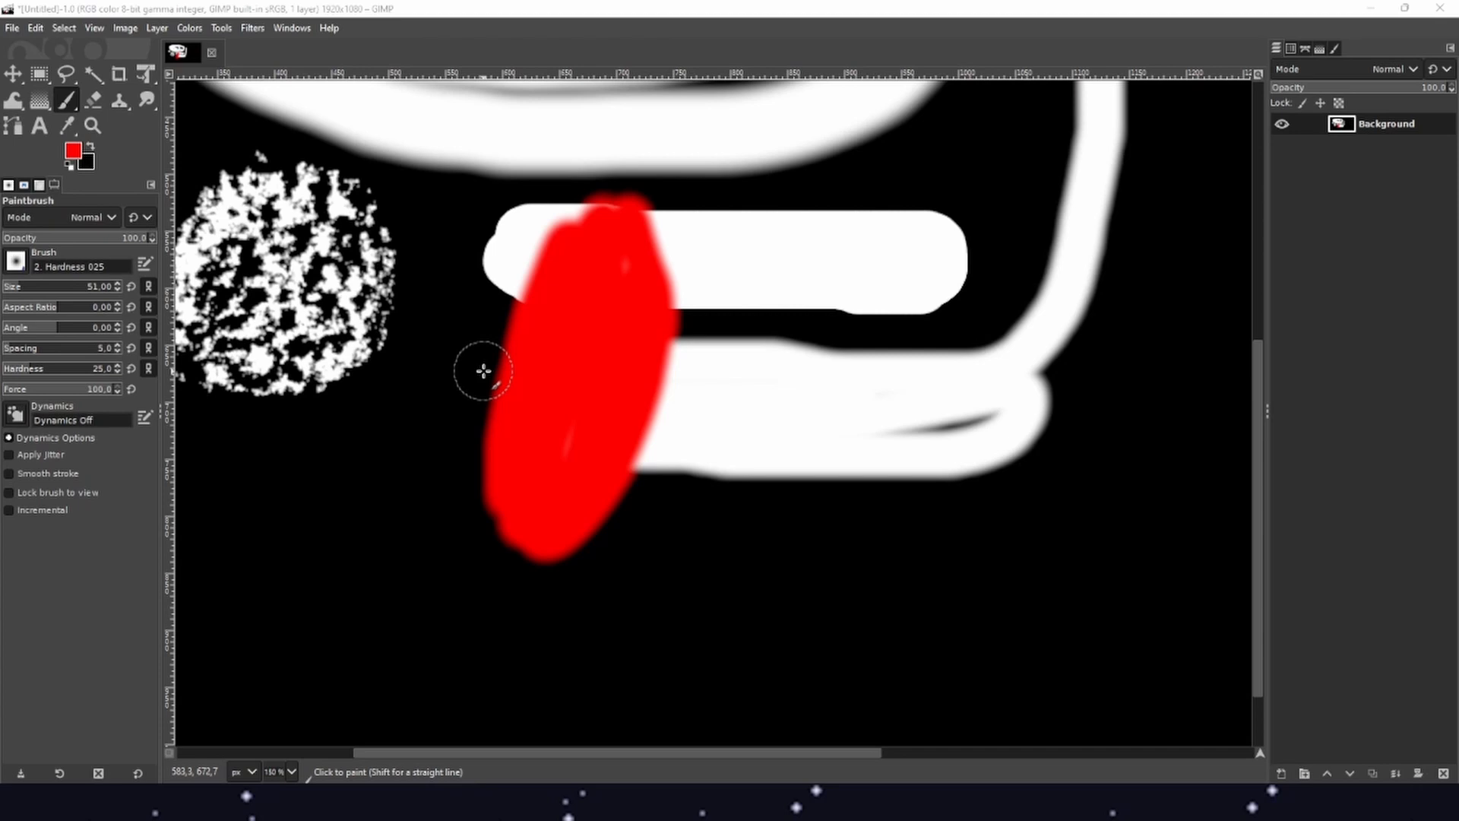
scroll(483, 371, "down", 4)
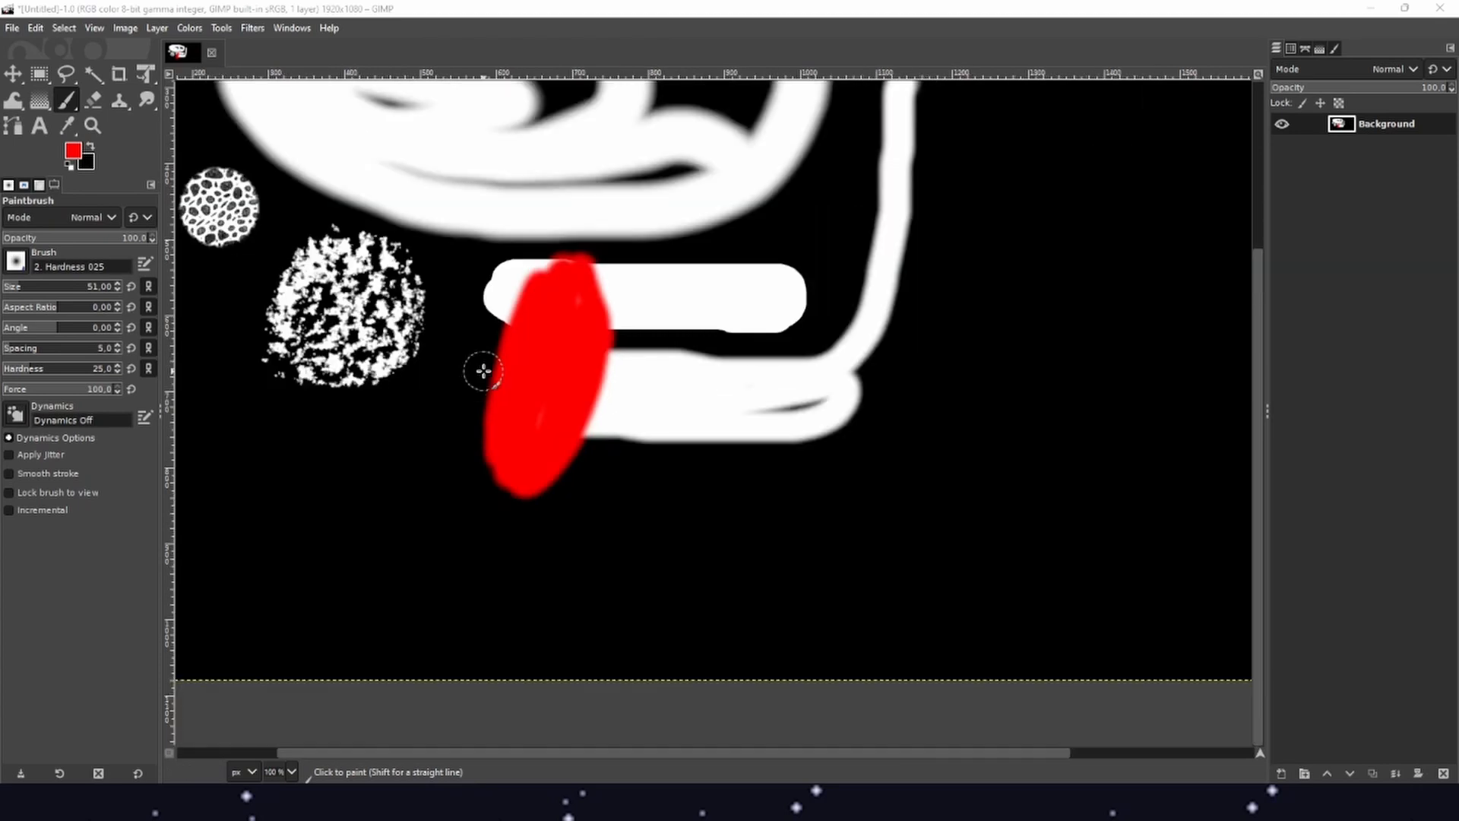
scroll(483, 371, "down", 1)
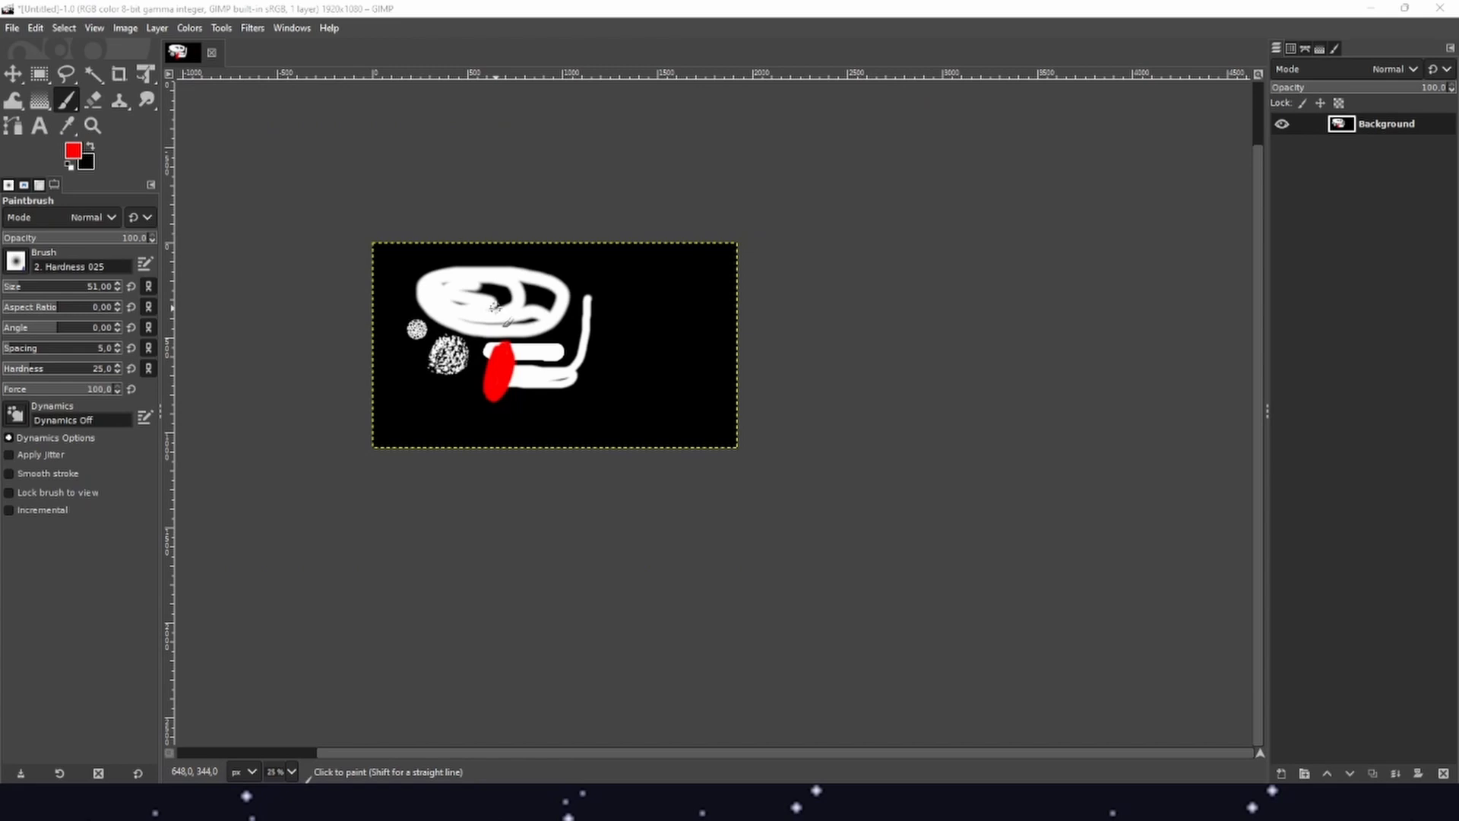
scroll(495, 305, "up", 4)
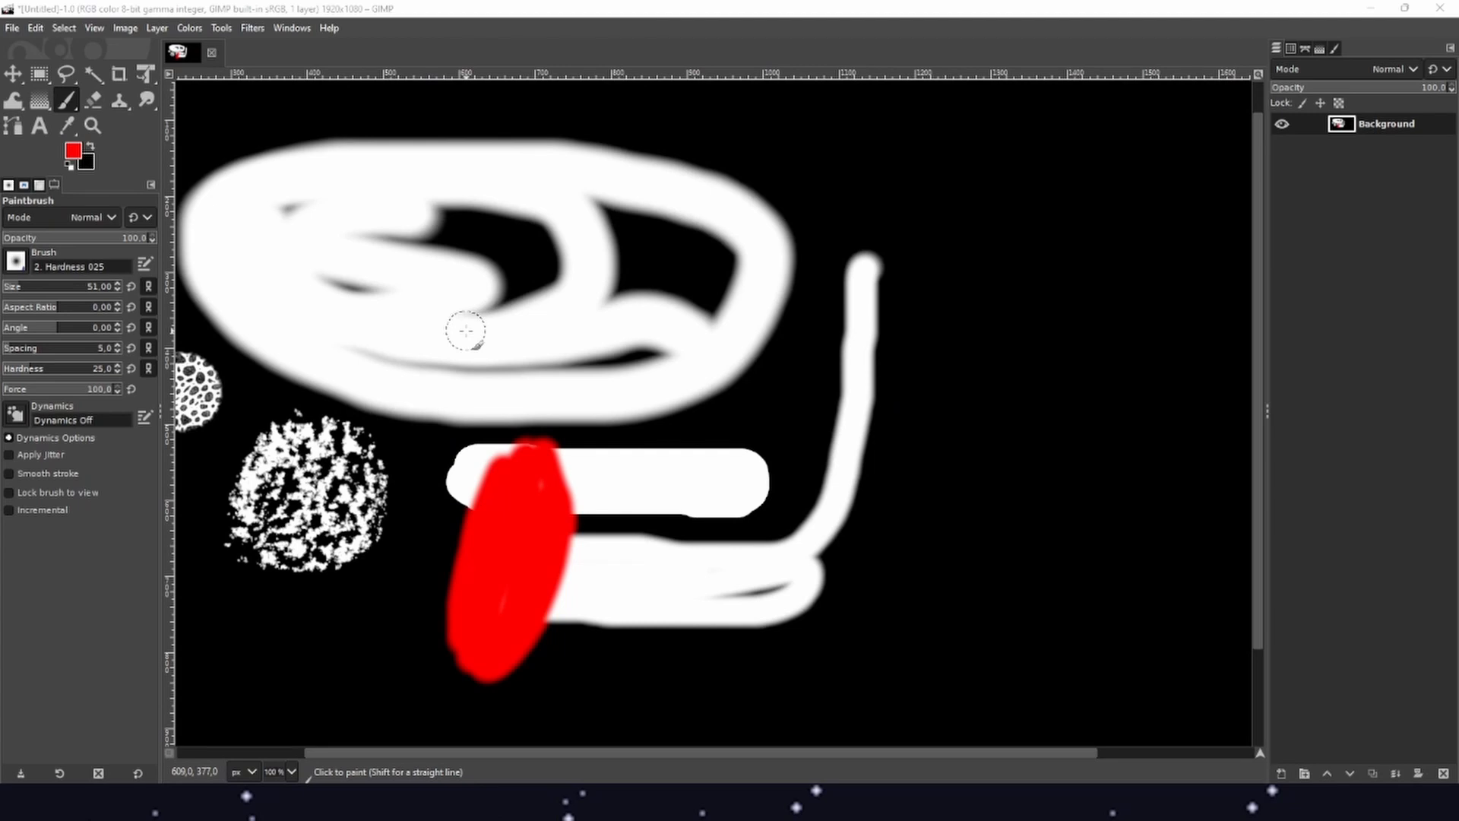
left_click(630, 476)
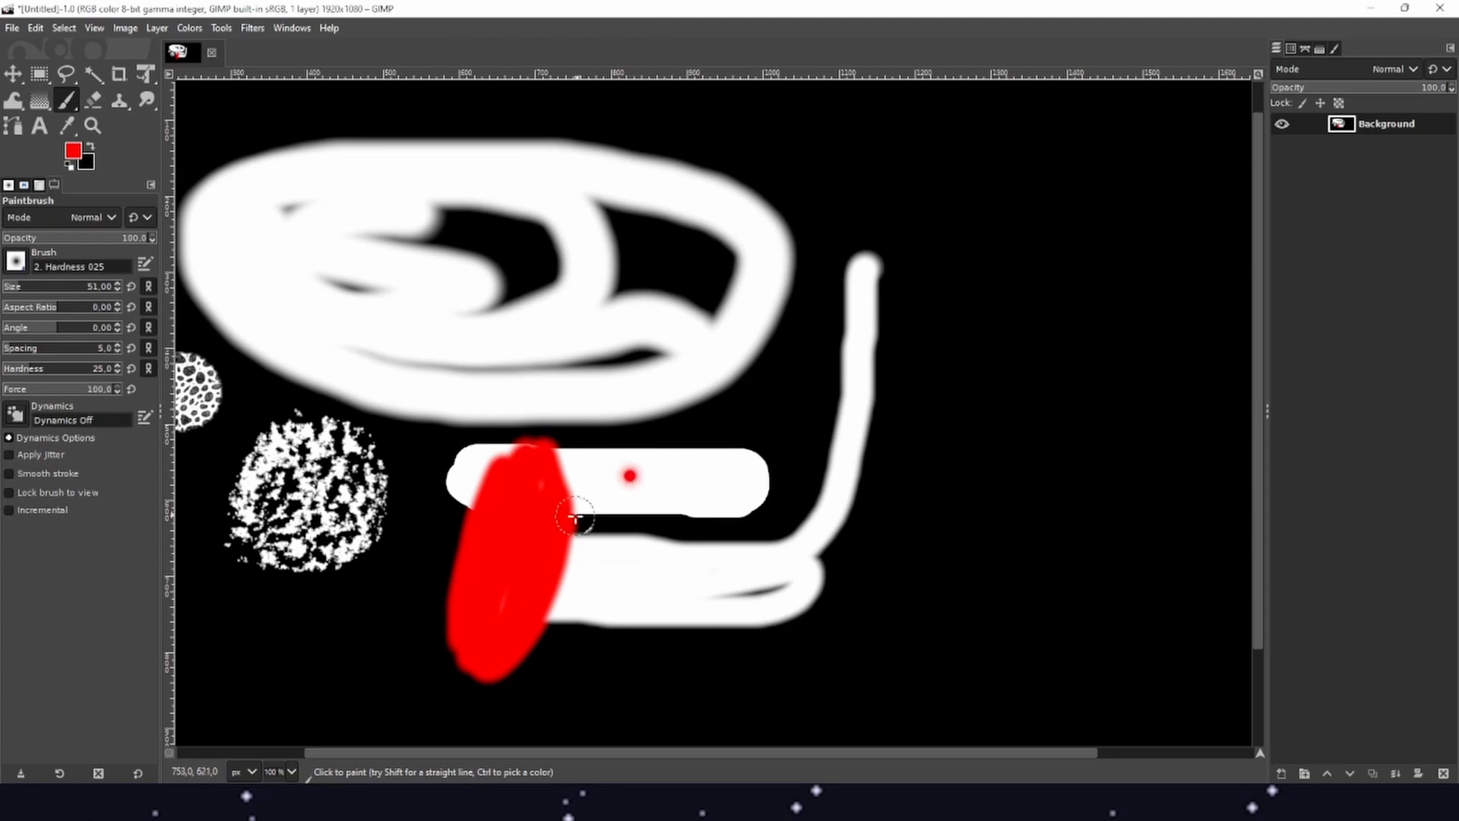
Step: Examine the painting at different zoom levels, ending with the whole canvas in view
key("minus")
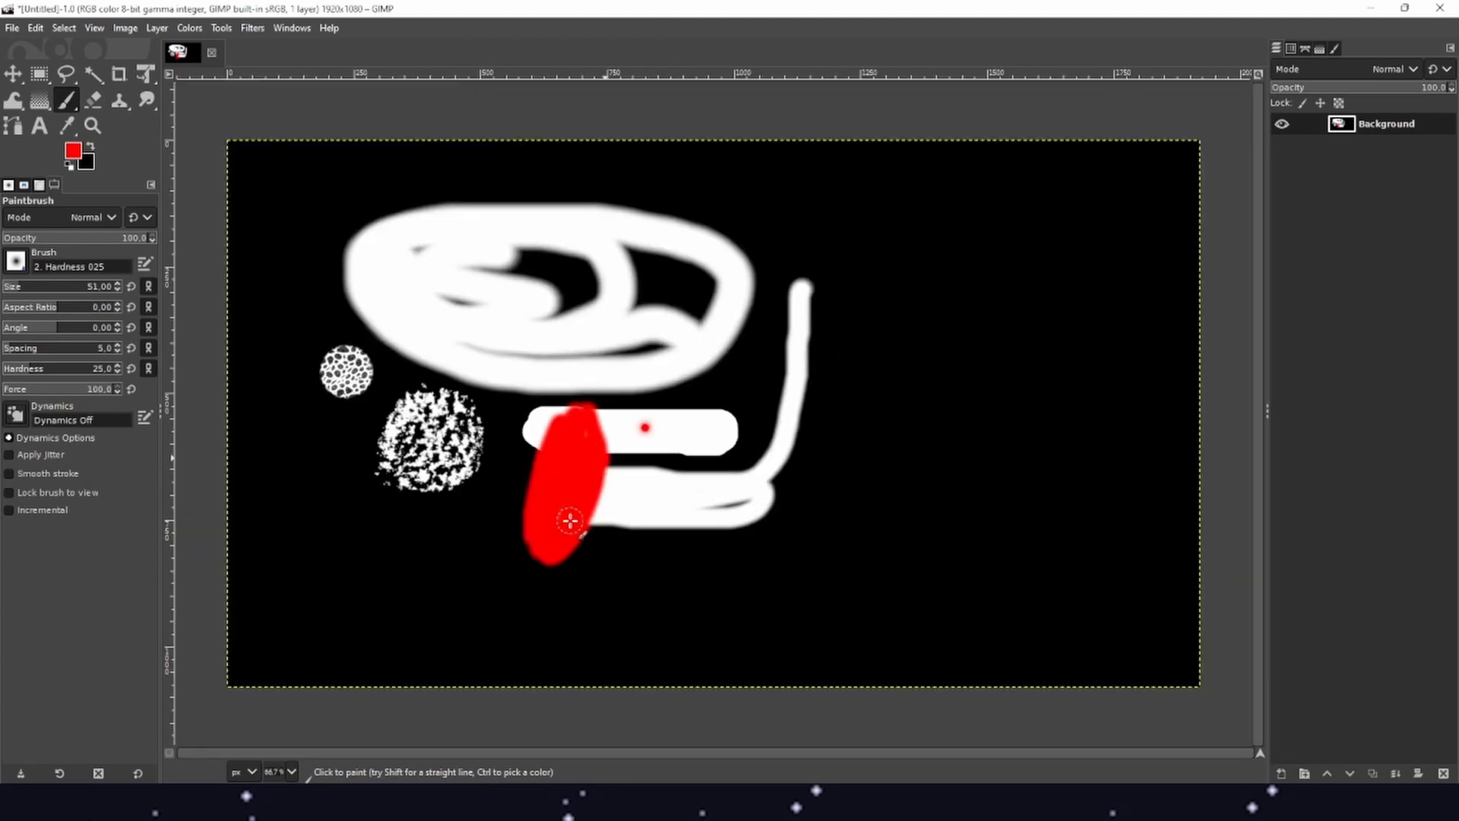
key("minus")
key("minus")
key("plus")
key("plus")
key("plus")
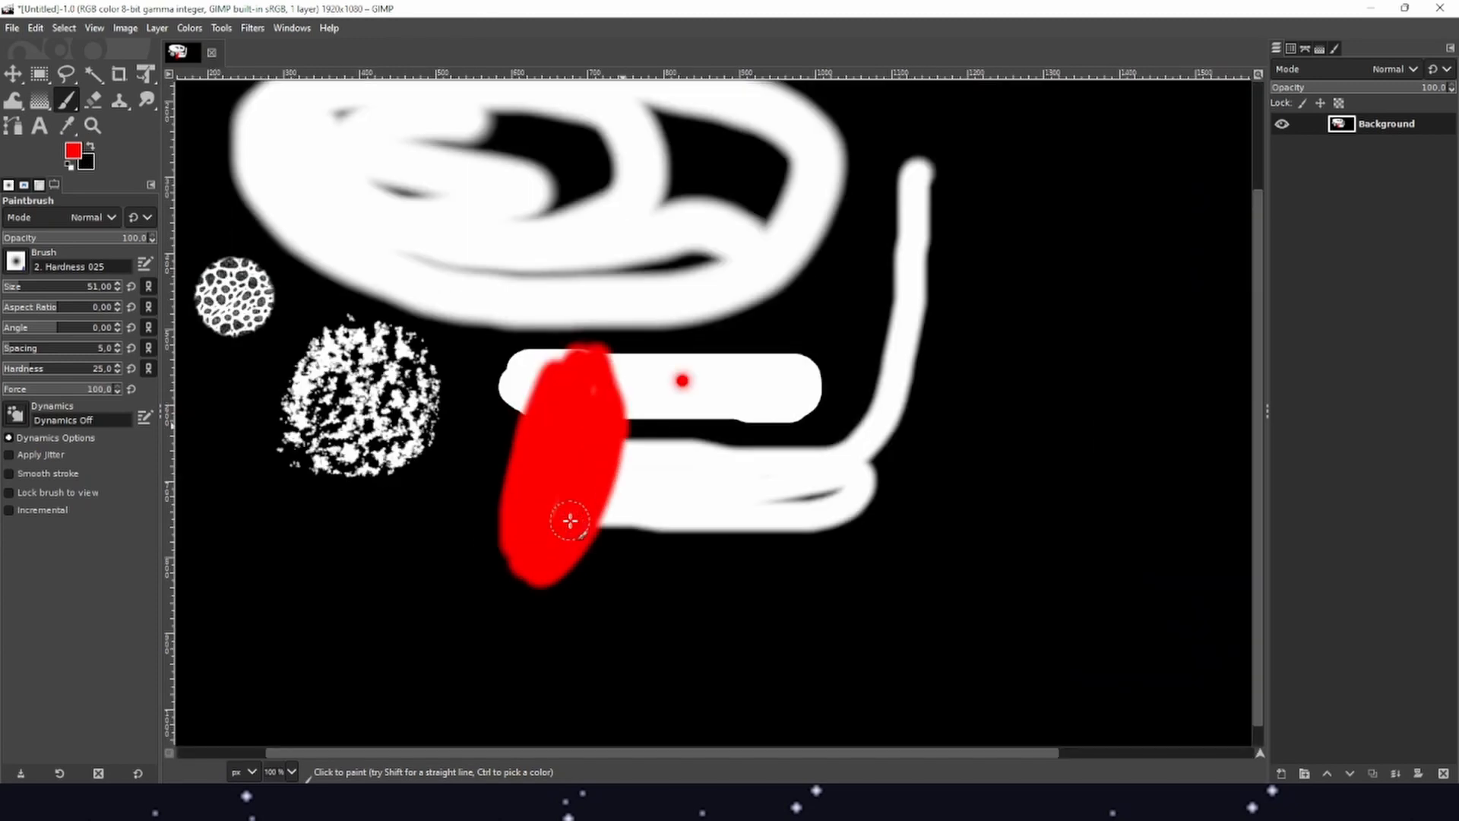
key("plus")
key("minus")
key("minus")
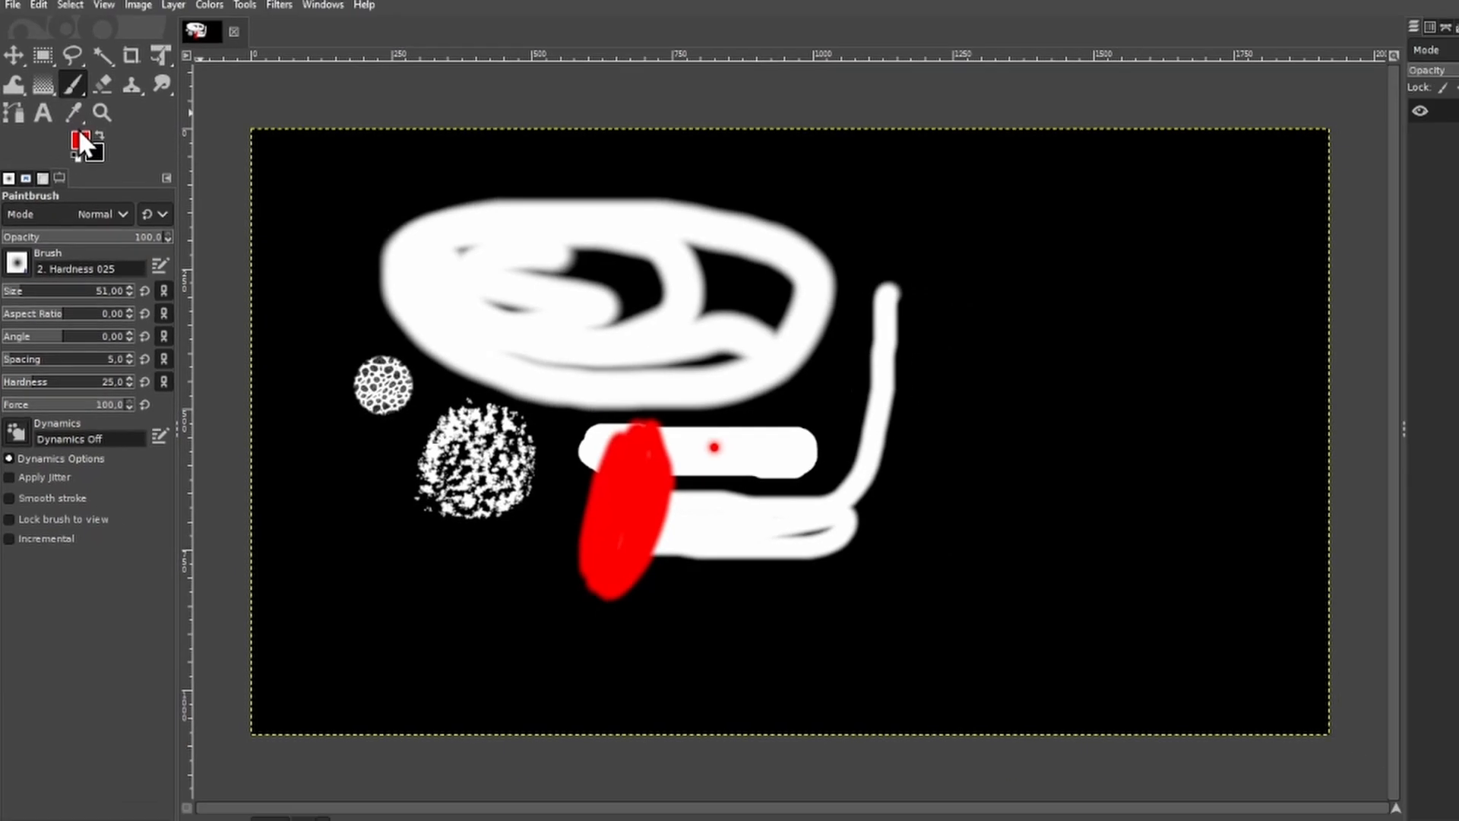
Step: Change the foreground color to green 00ff00 and paint a horizontal stroke in the empty black area below the textured dabs
left_click(80, 136)
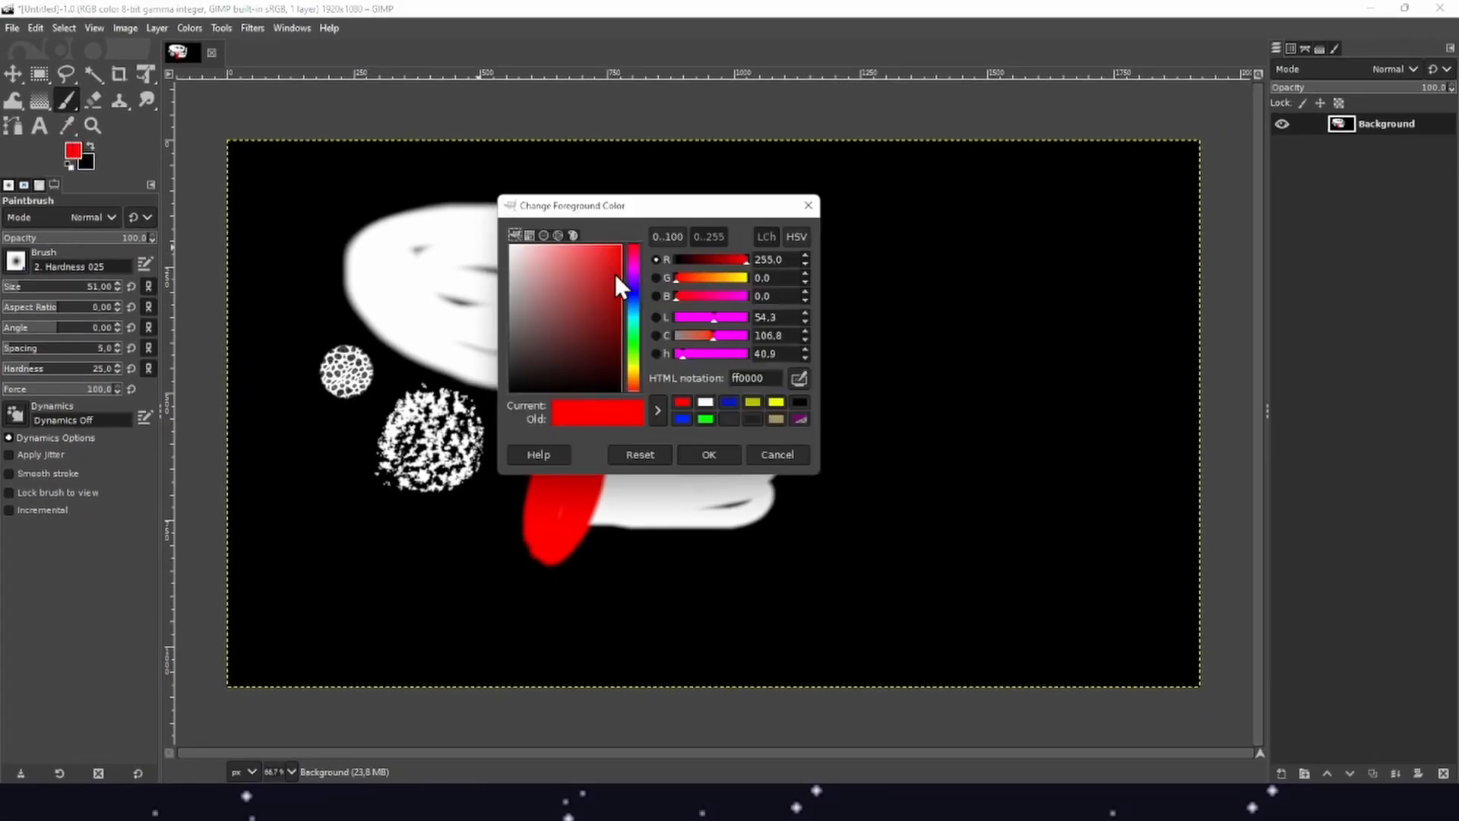
left_click_drag(685, 286, 824, 297)
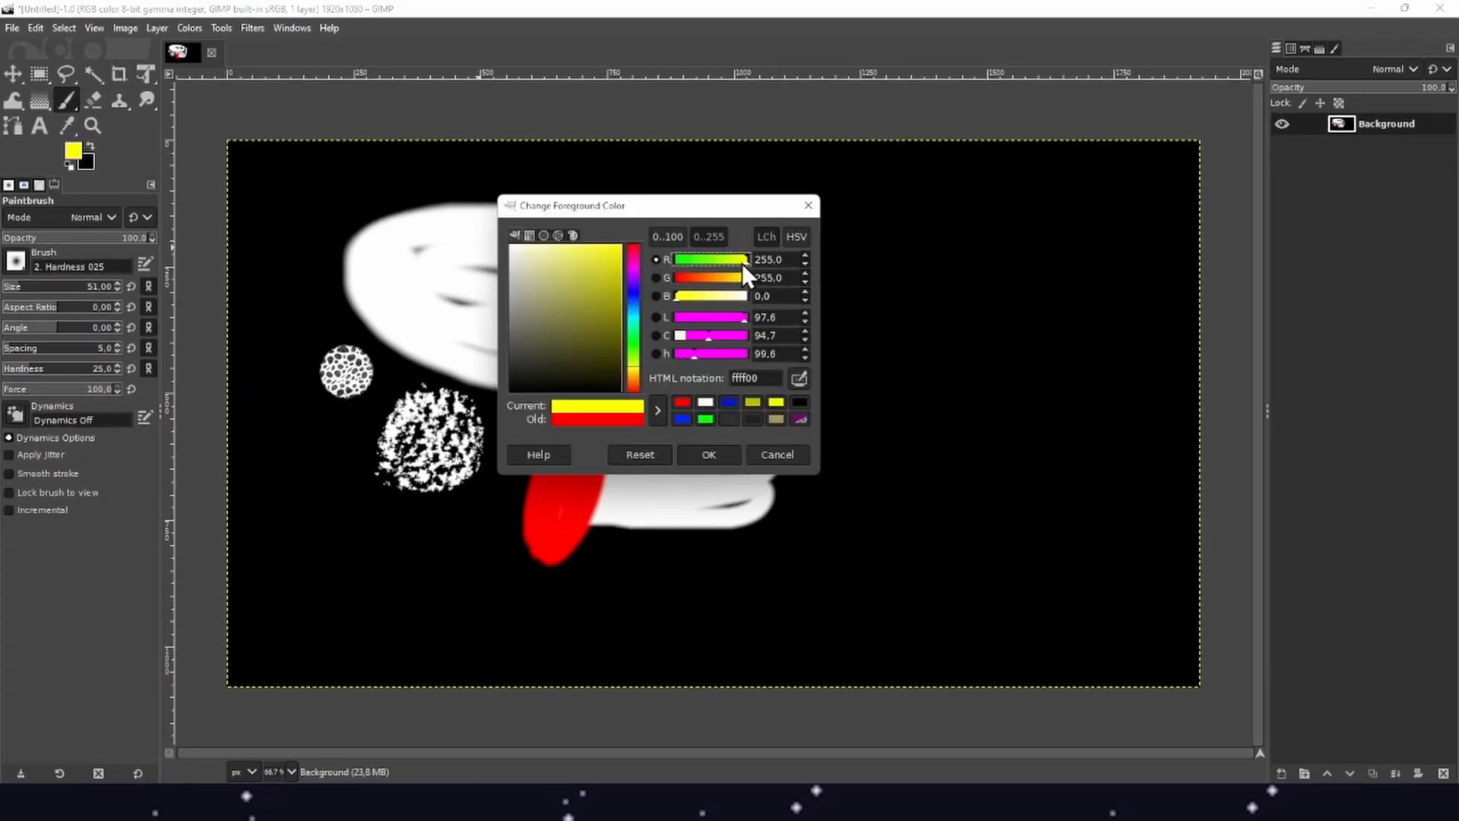
left_click_drag(743, 263, 672, 261)
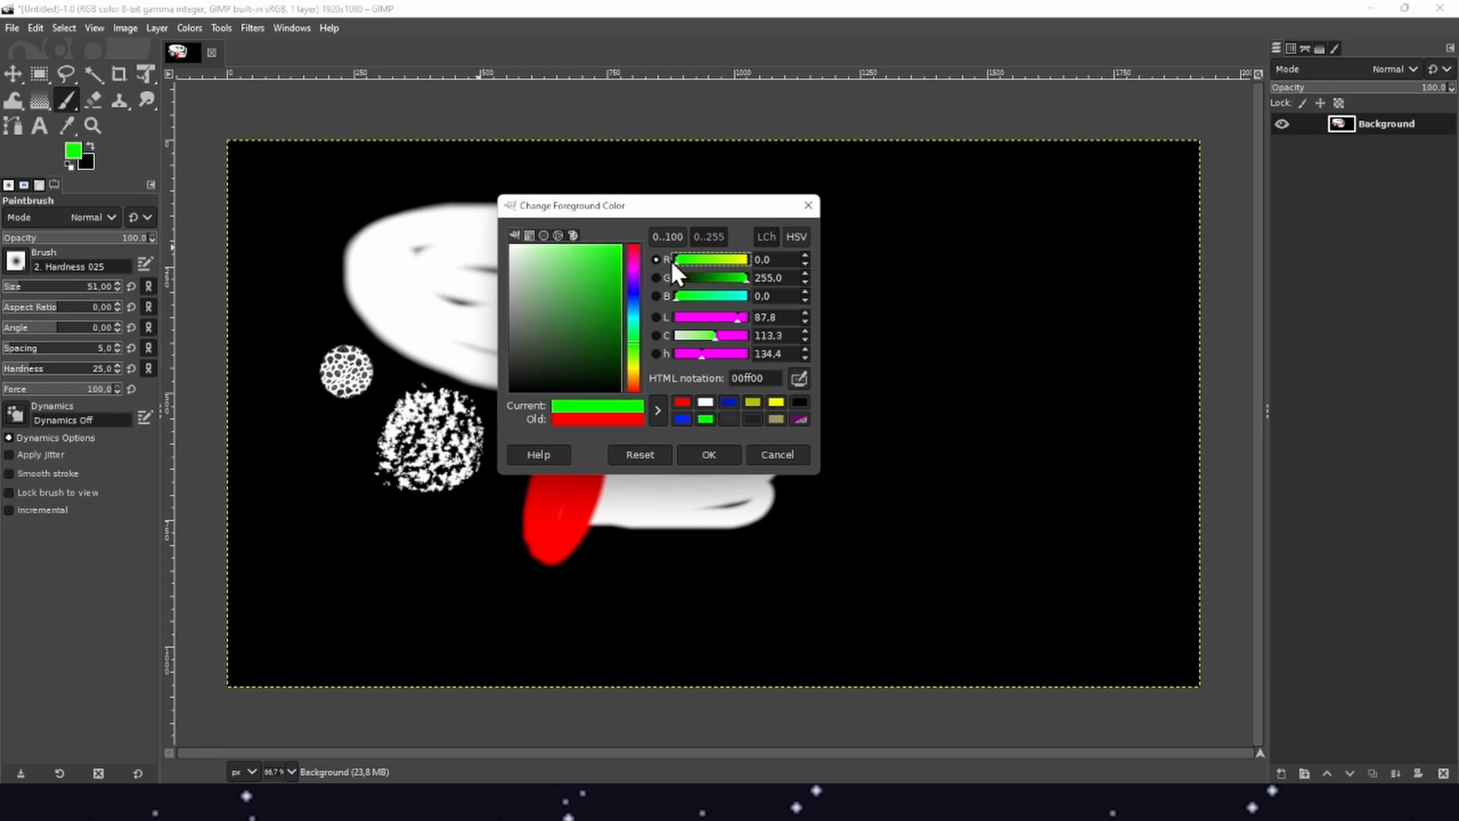
left_click(695, 456)
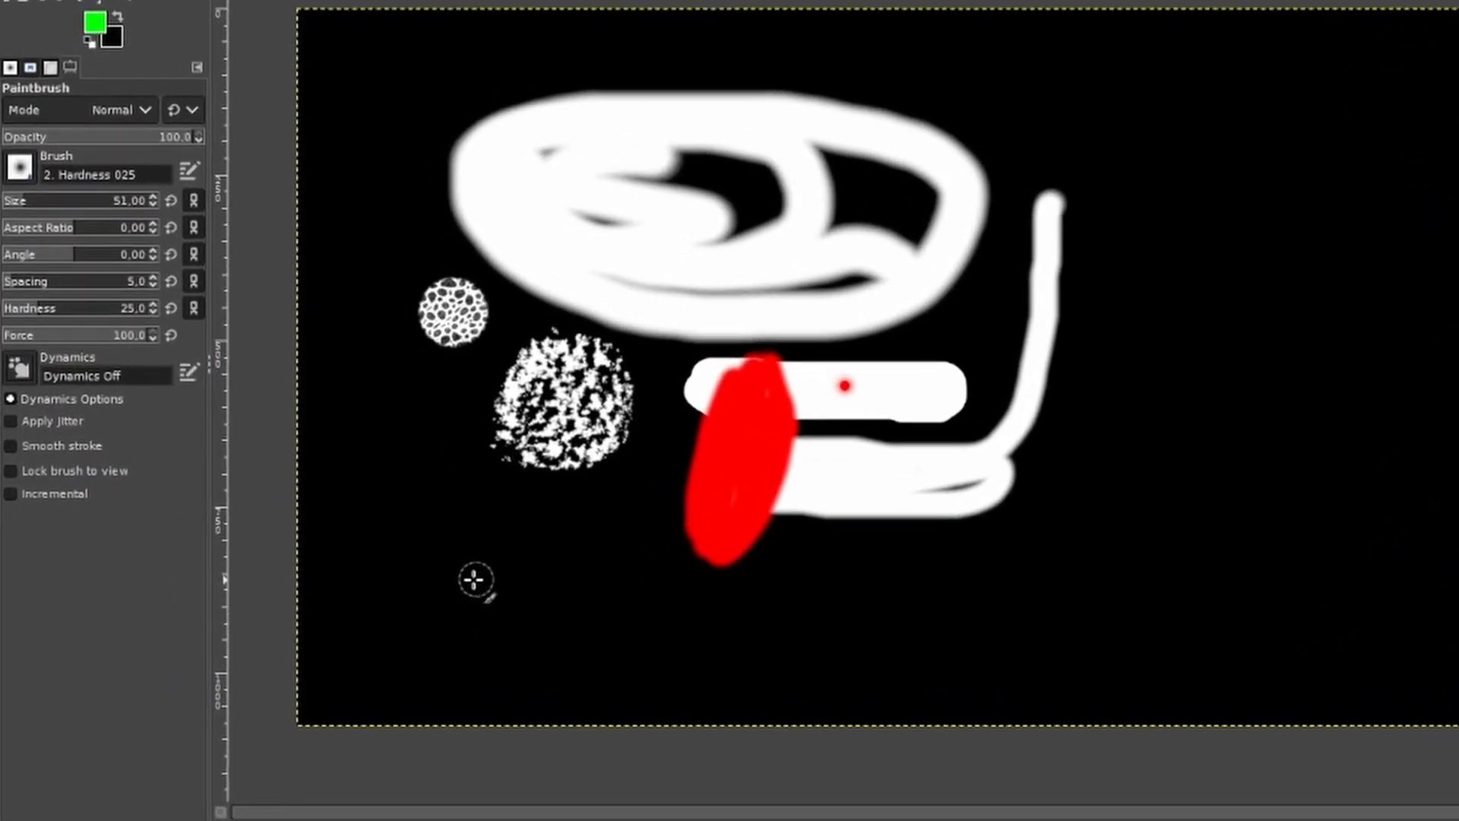
left_click_drag(405, 576, 504, 576)
left_click_drag(698, 582, 798, 583)
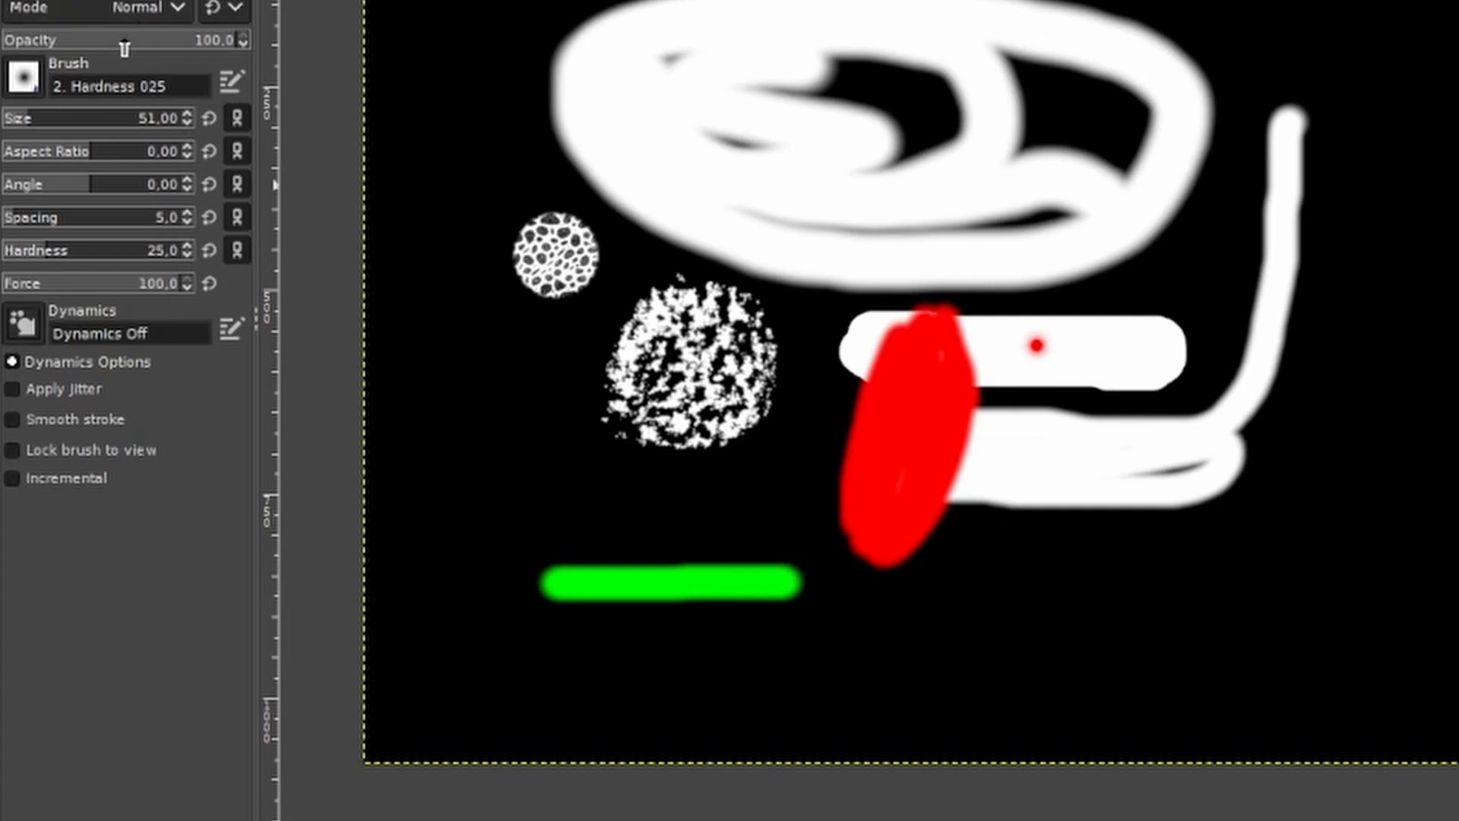
Step: Paint two more horizontal green strokes below the first, one at 47.4 brush opacity and one at 12.5
left_click_drag(120, 49, 113, 48)
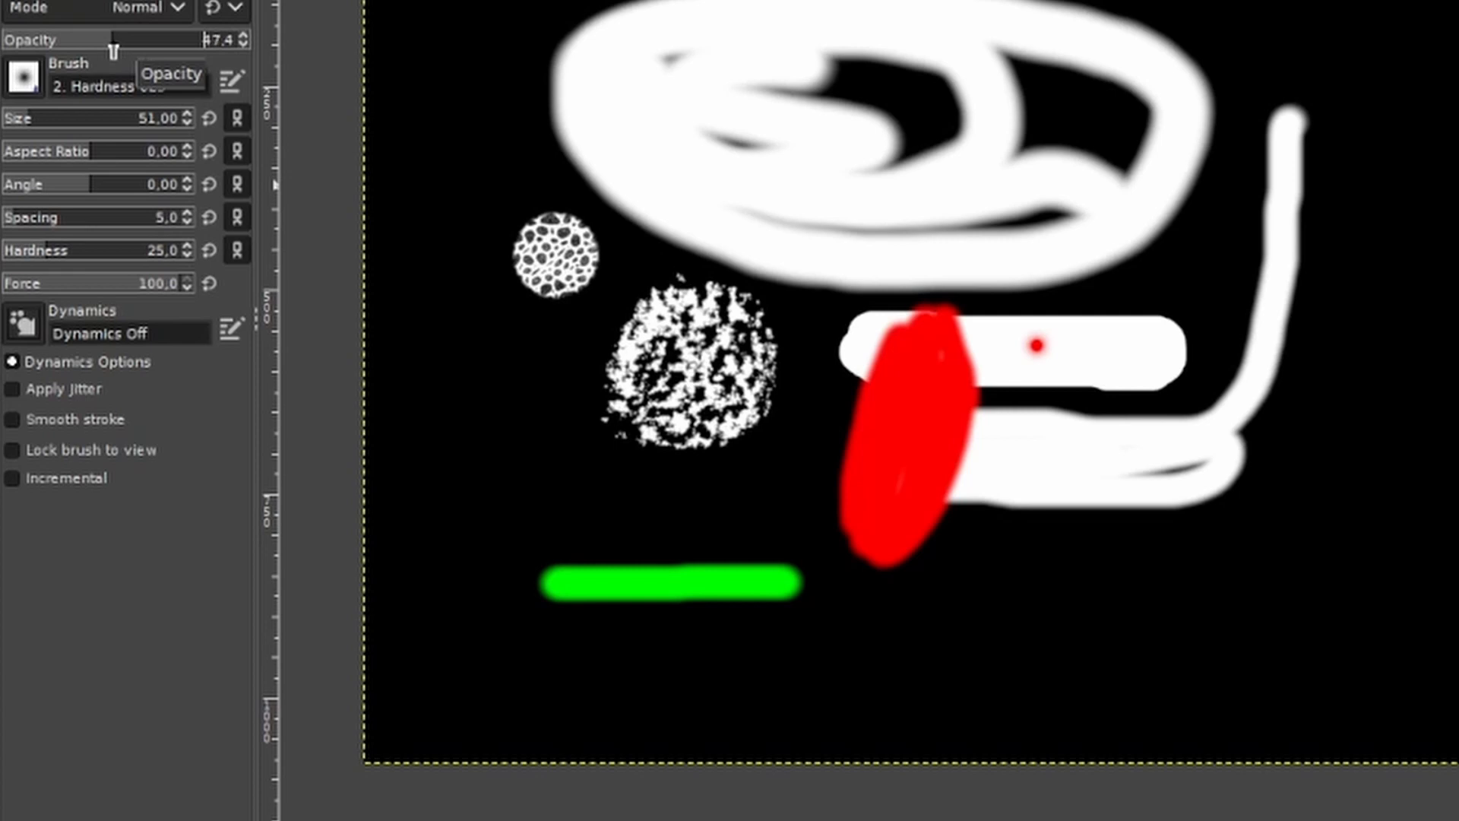
left_click(552, 646)
left_click_drag(552, 646, 795, 648)
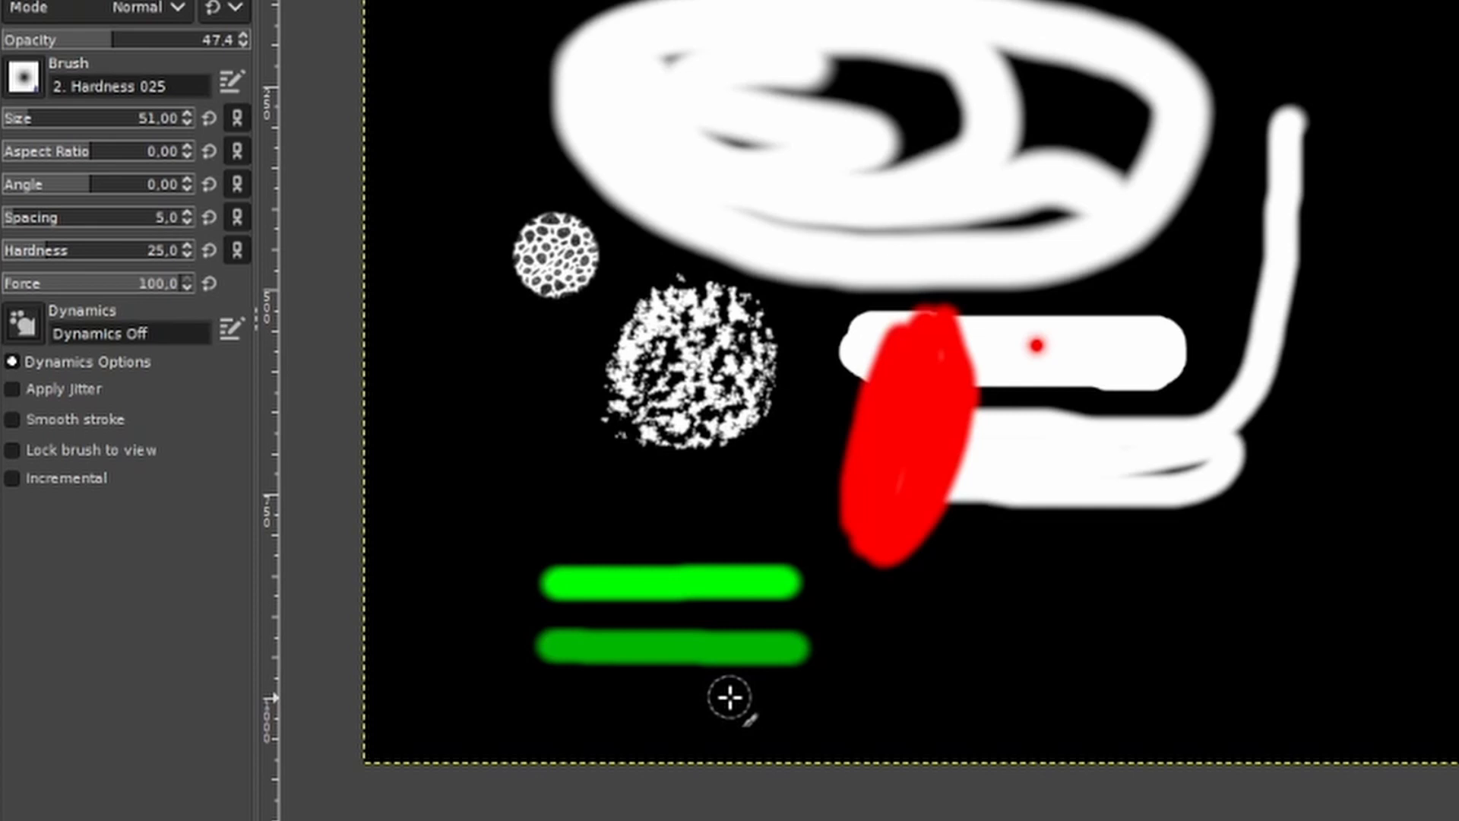
left_click_drag(103, 40, 29, 42)
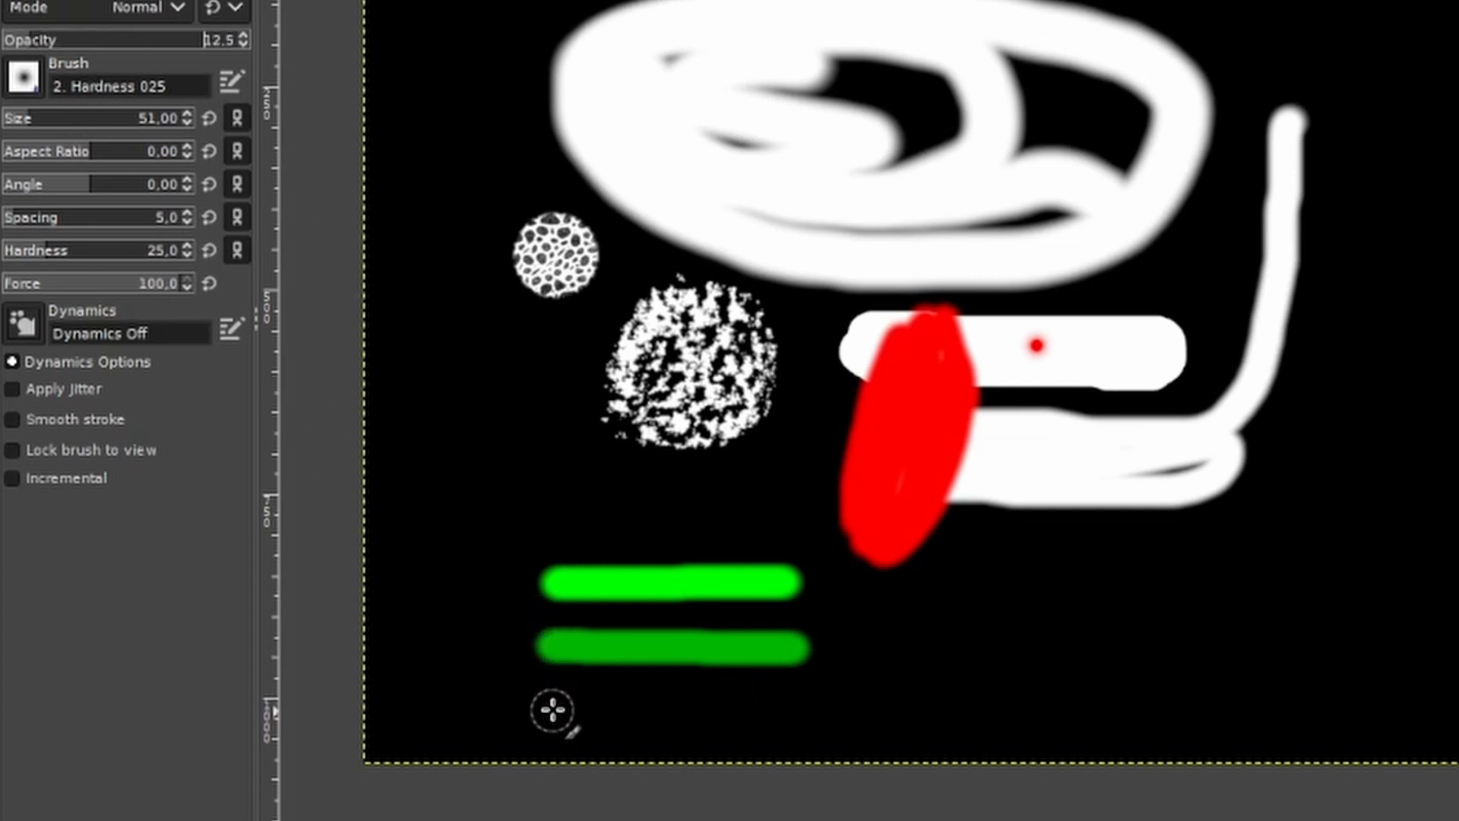
left_click_drag(552, 709, 796, 706)
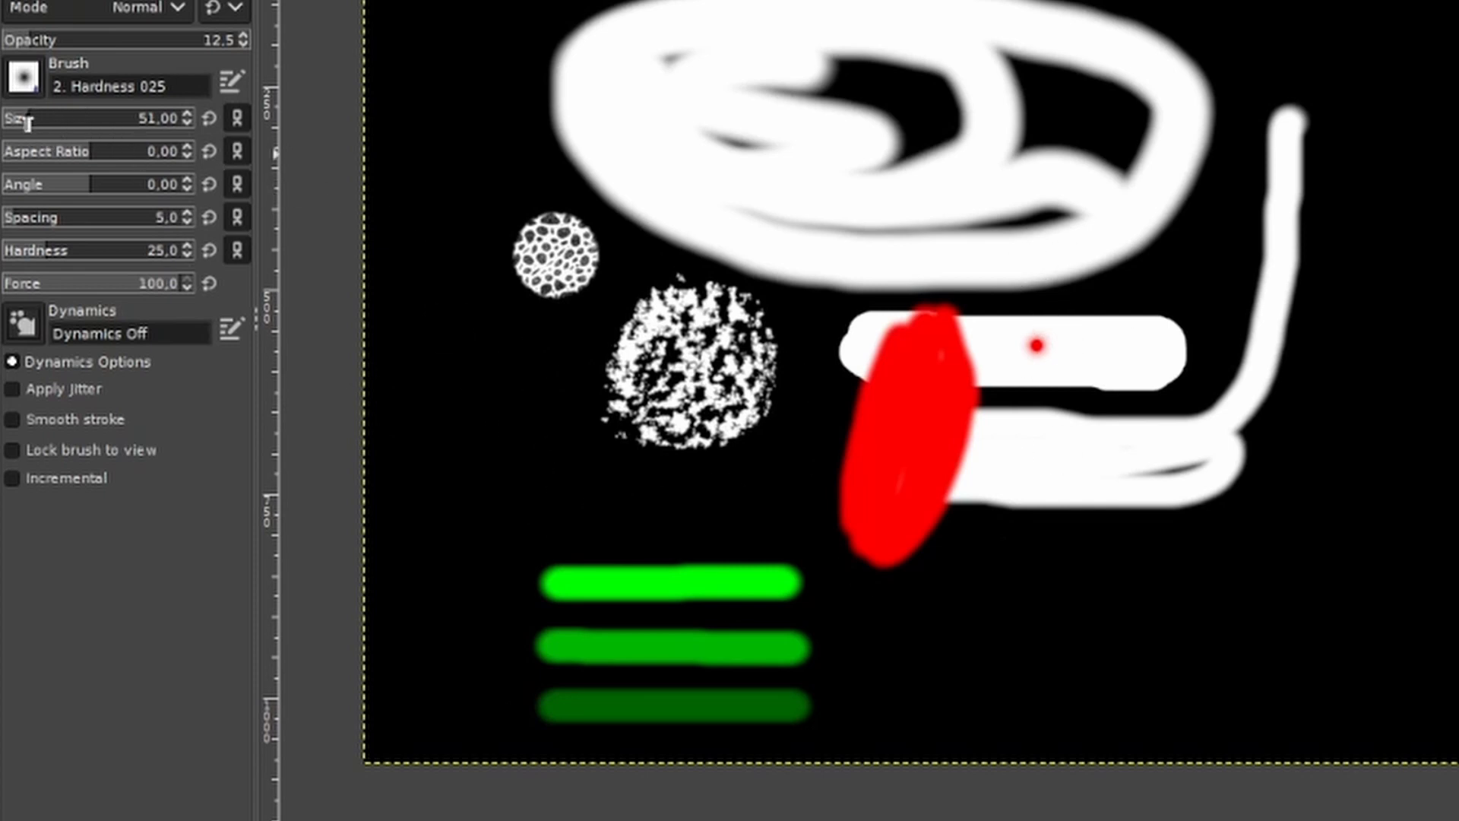
Step: Paint a diagonal green stroke across the red and white shapes at 39.6 opacity, and another below it at 100
left_click(162, 42)
left_click_drag(163, 43, 284, 71)
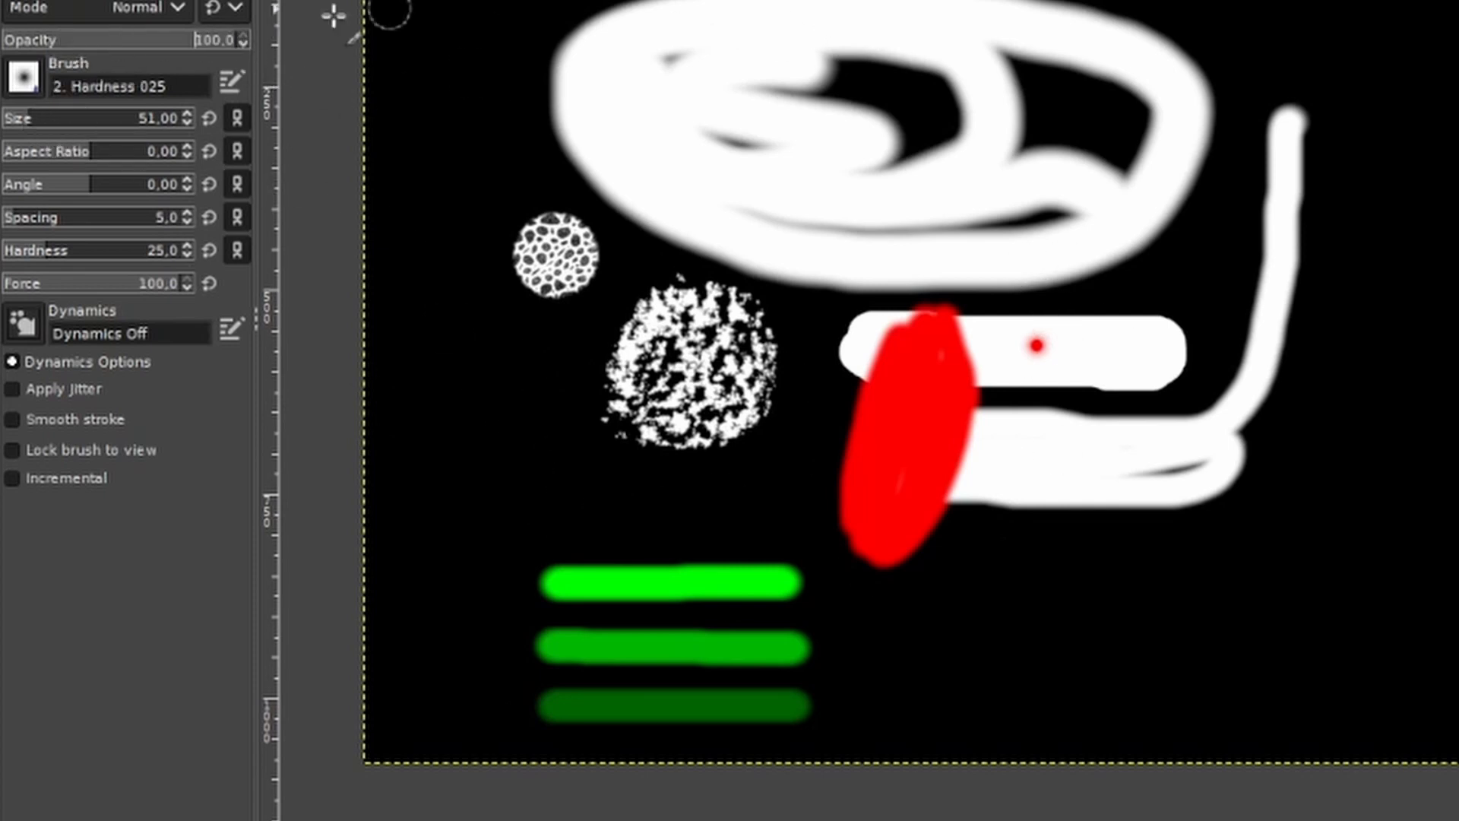
left_click(95, 46)
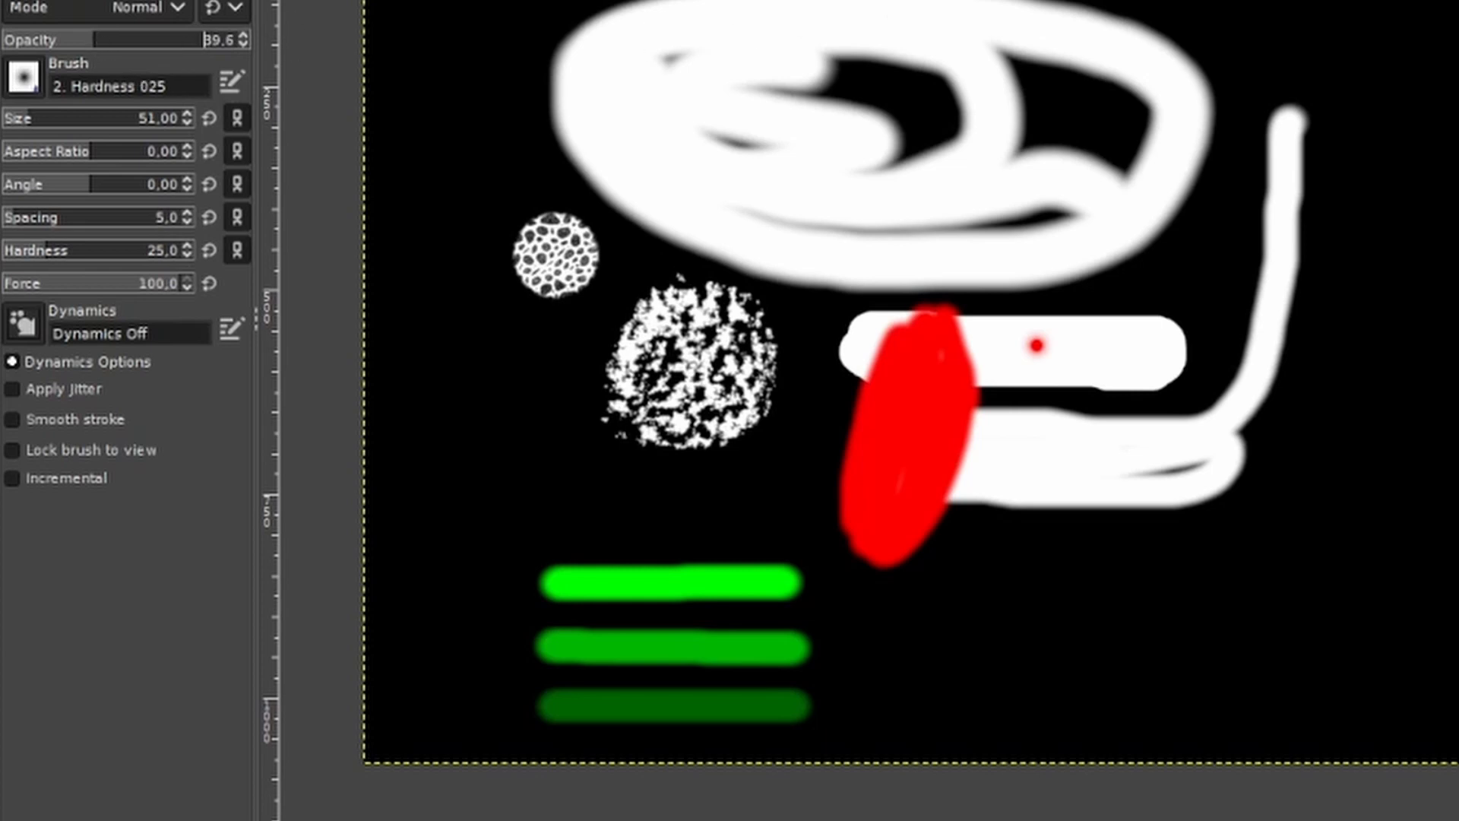
left_click_drag(788, 310, 1210, 564)
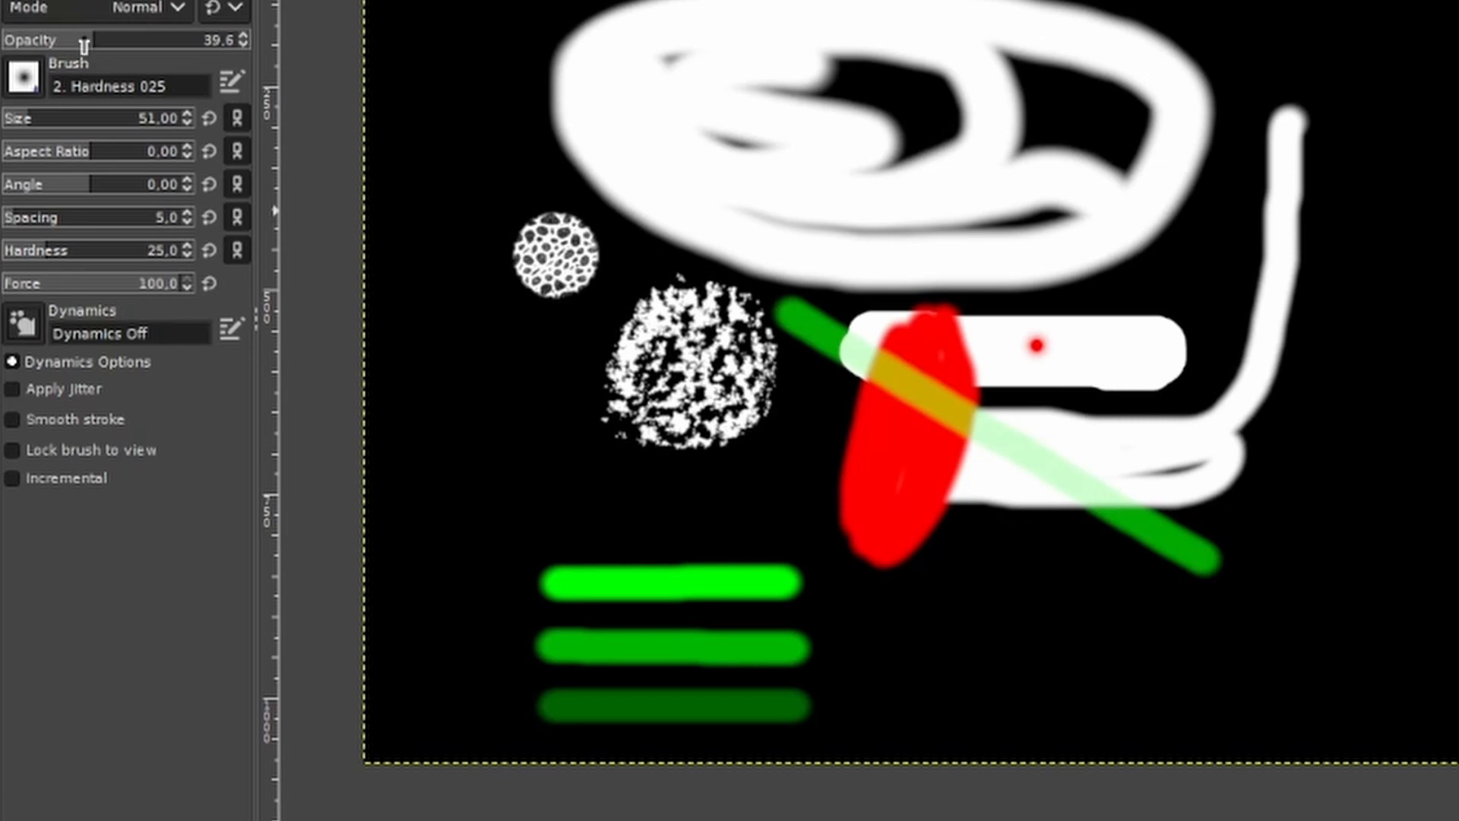
left_click_drag(87, 42, 262, 72)
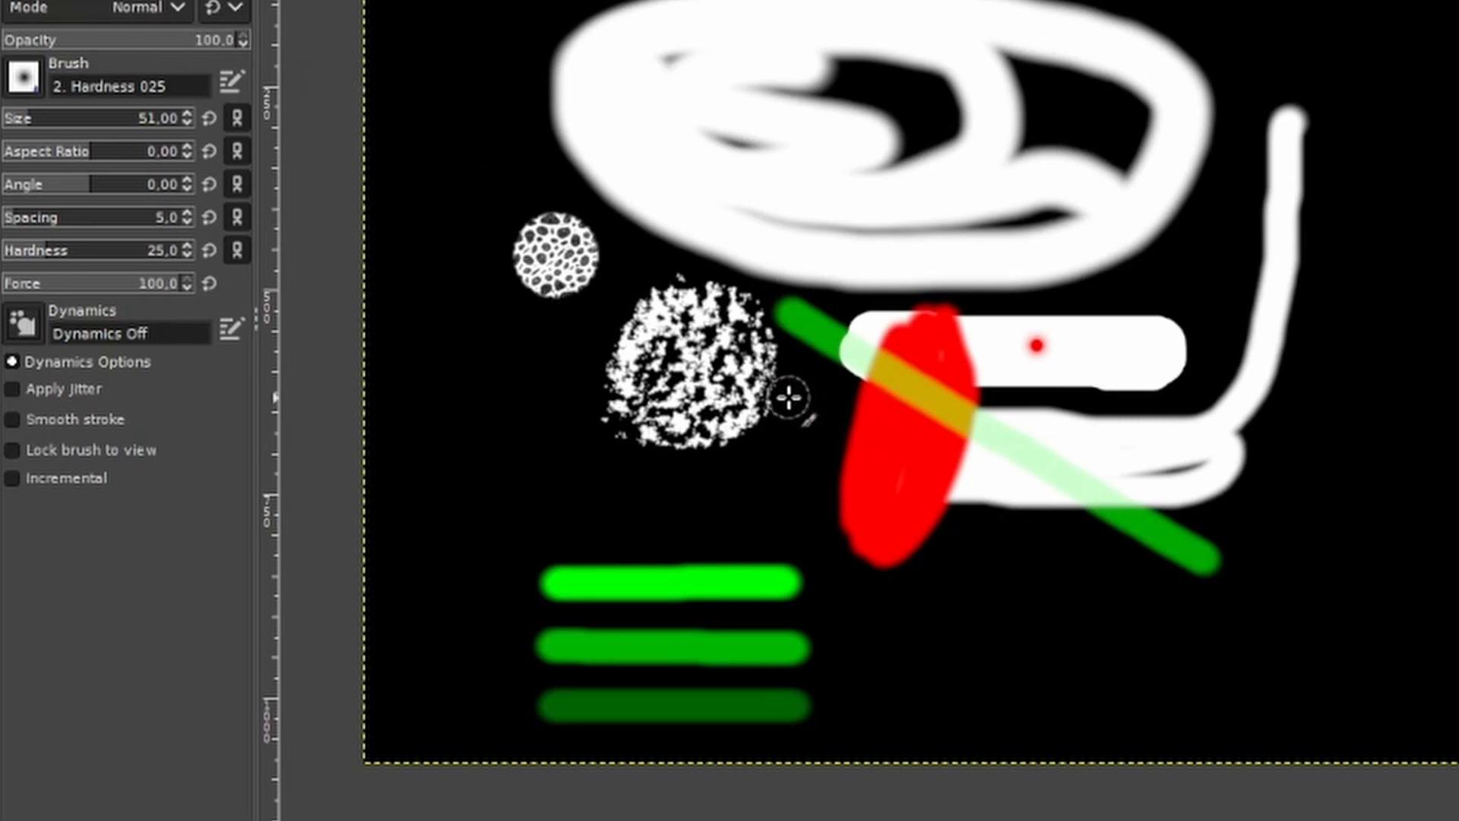
mouse_move(787, 395)
left_mouse_down()
mouse_move(871, 464)
mouse_move(1073, 581)
left_mouse_up()
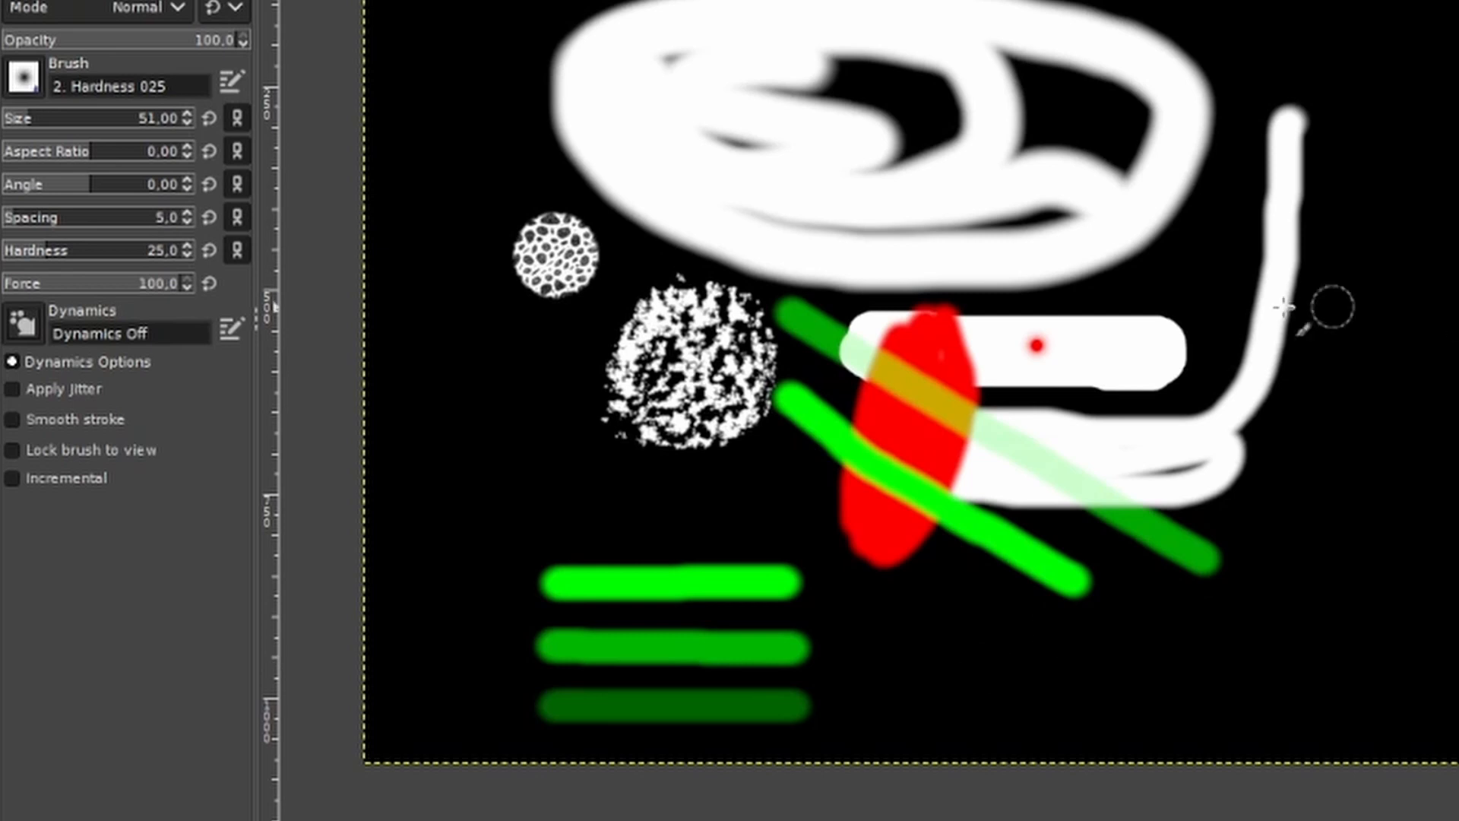
Step: Enlarge the brush to size 236 and paint a green dab and a large green blob in the canvas's empty upper-right area
left_click_drag(15, 121, 76, 130)
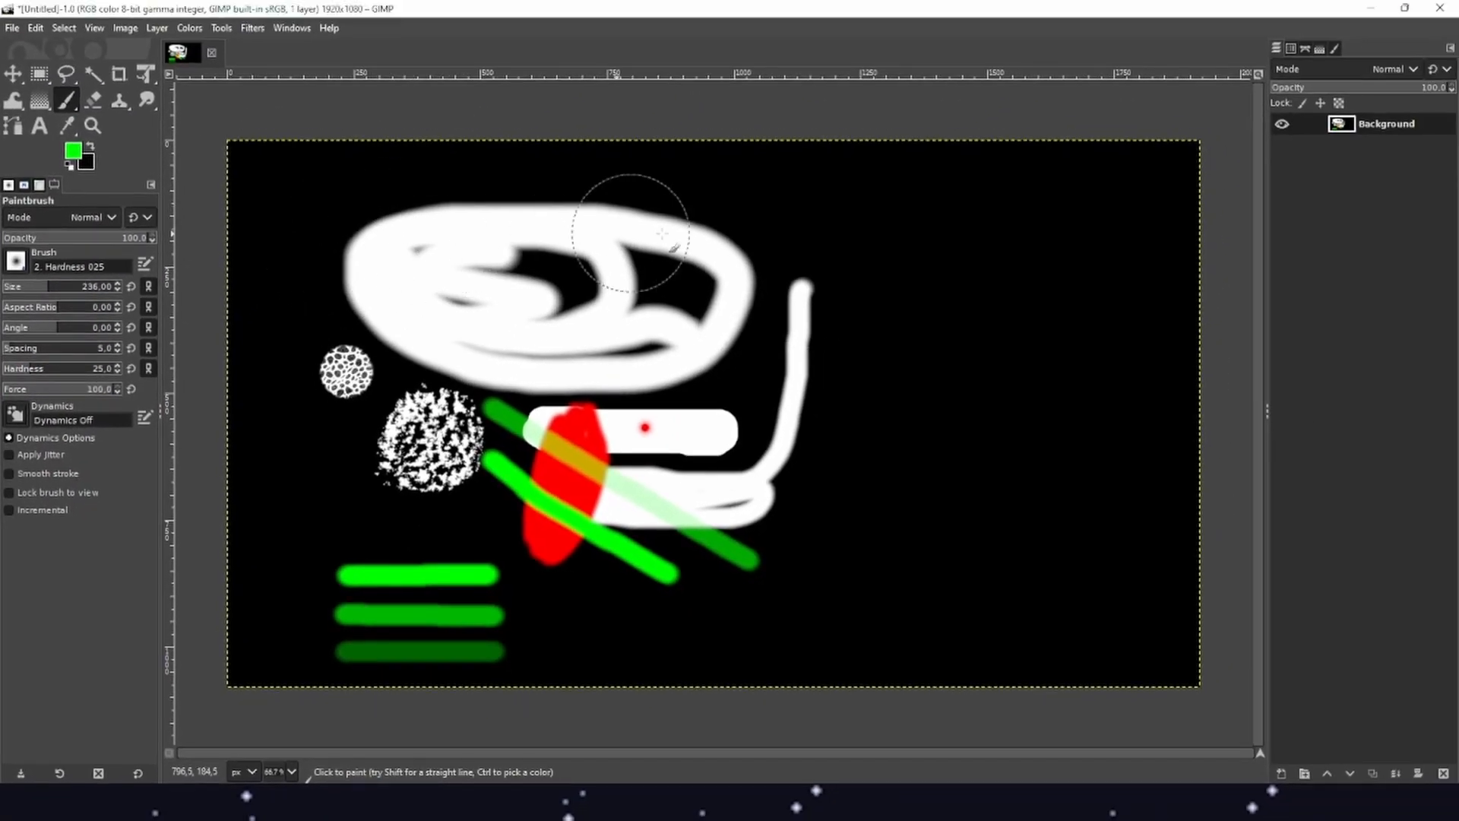
left_click(943, 236)
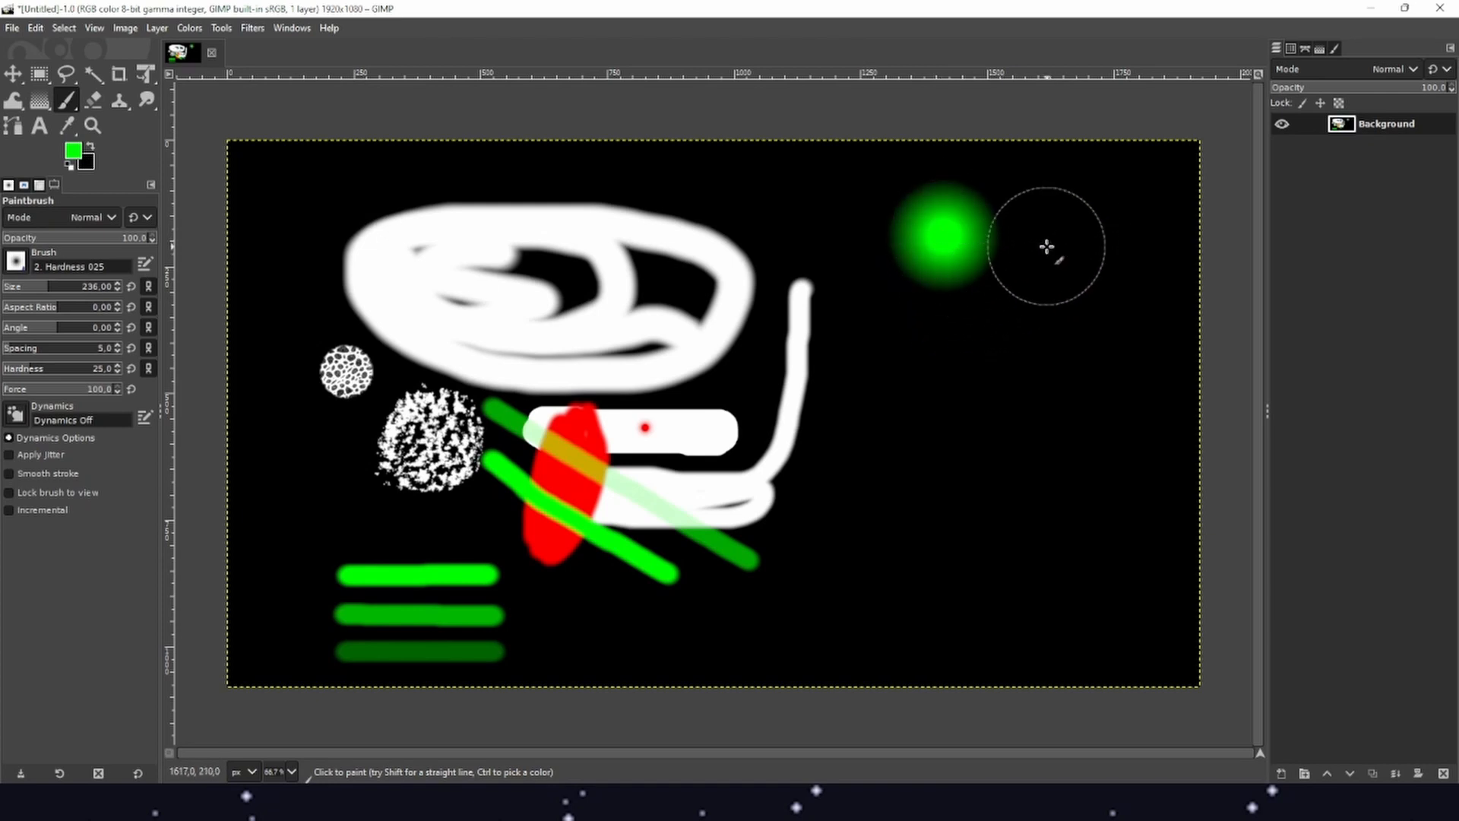
mouse_move(1016, 221)
left_mouse_down()
mouse_move(1080, 270)
mouse_move(1078, 318)
mouse_move(993, 306)
mouse_move(927, 324)
mouse_move(956, 352)
mouse_move(1101, 370)
mouse_move(1084, 385)
mouse_move(909, 392)
left_mouse_up()
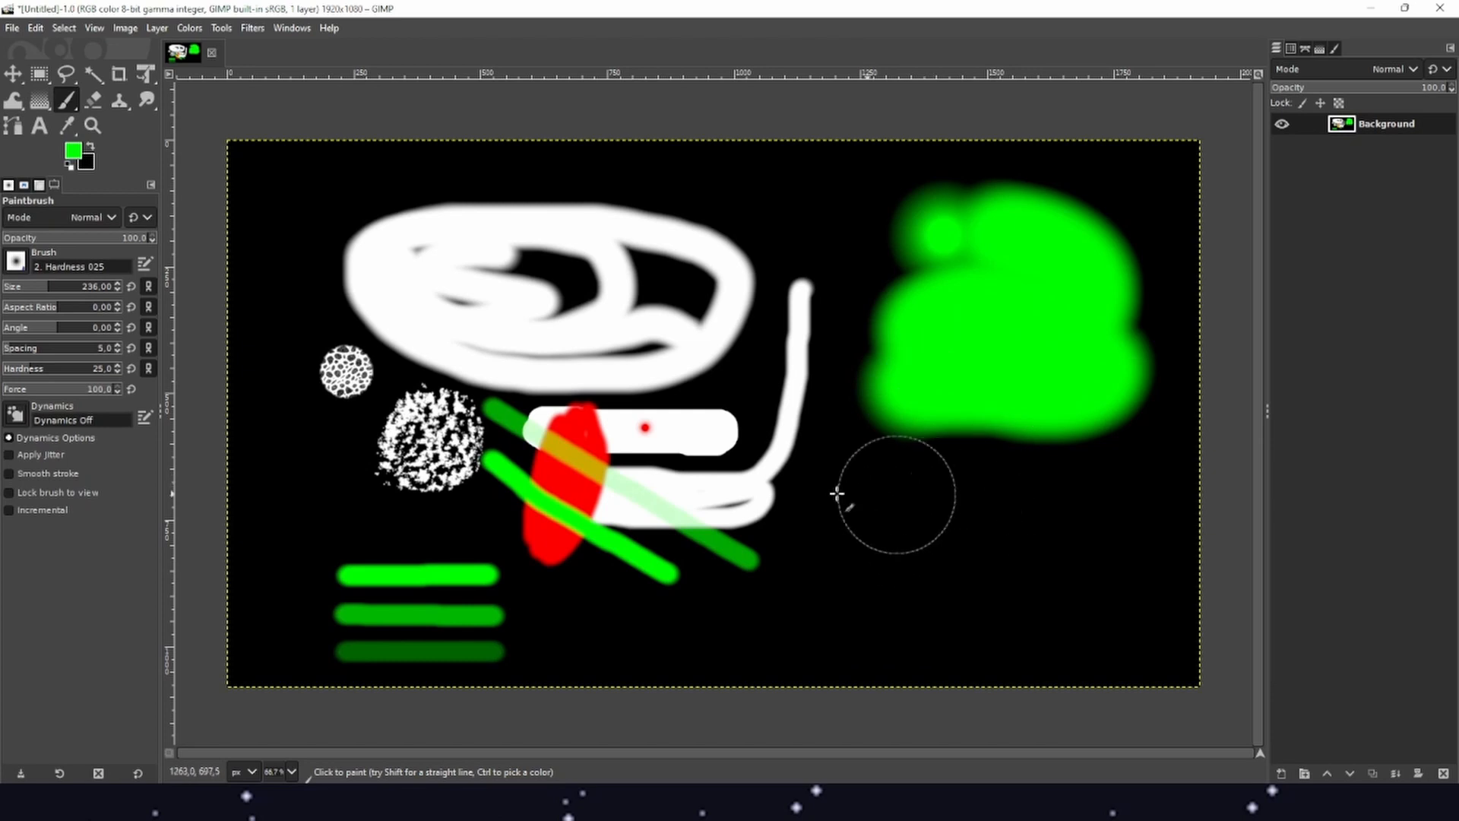
Step: Change the foreground color to blue, reduce the brush size to 13 and scribble over the large green blob
left_click_drag(46, 289, 21, 291)
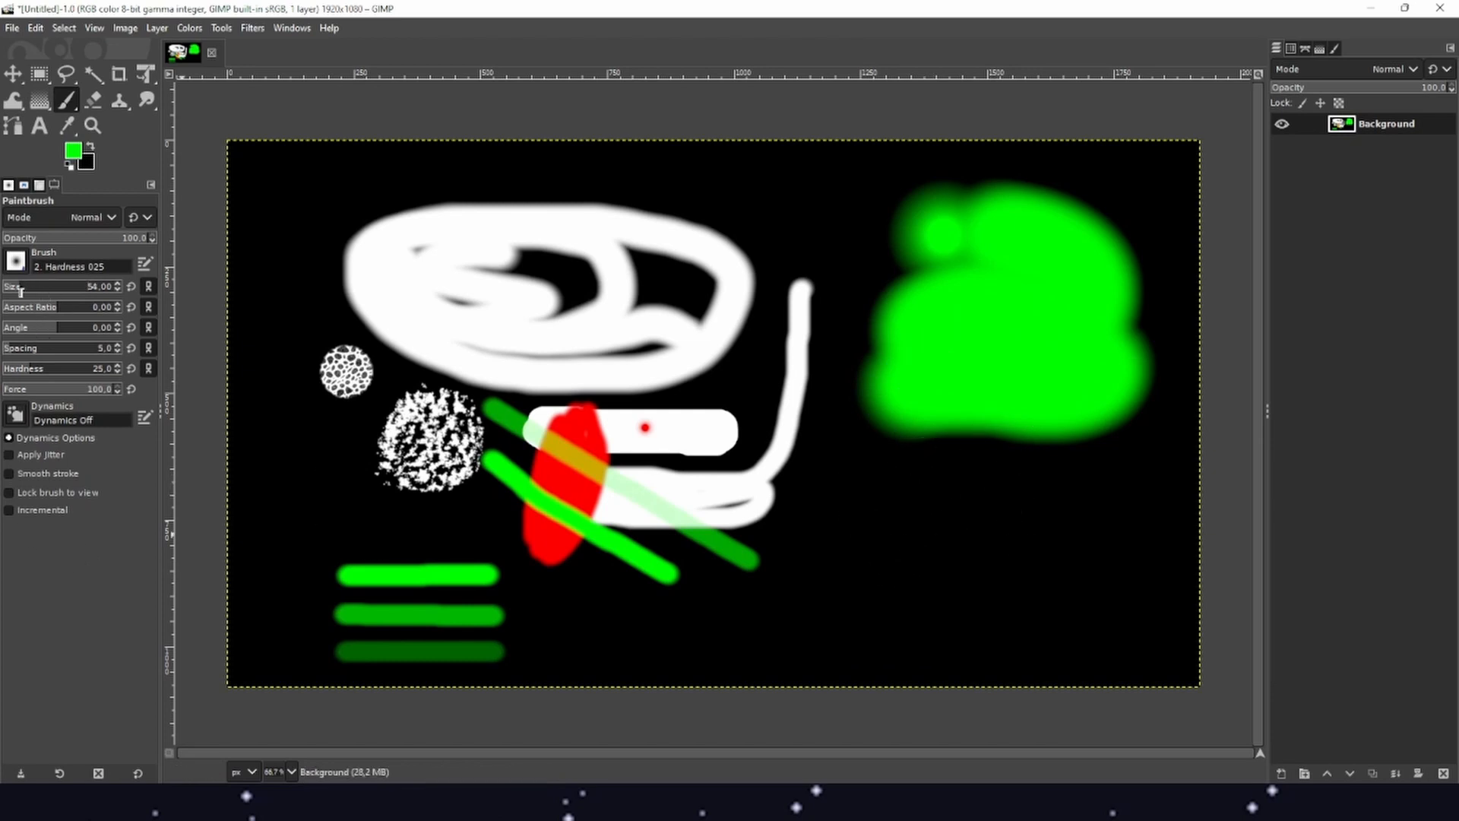
left_click(69, 149)
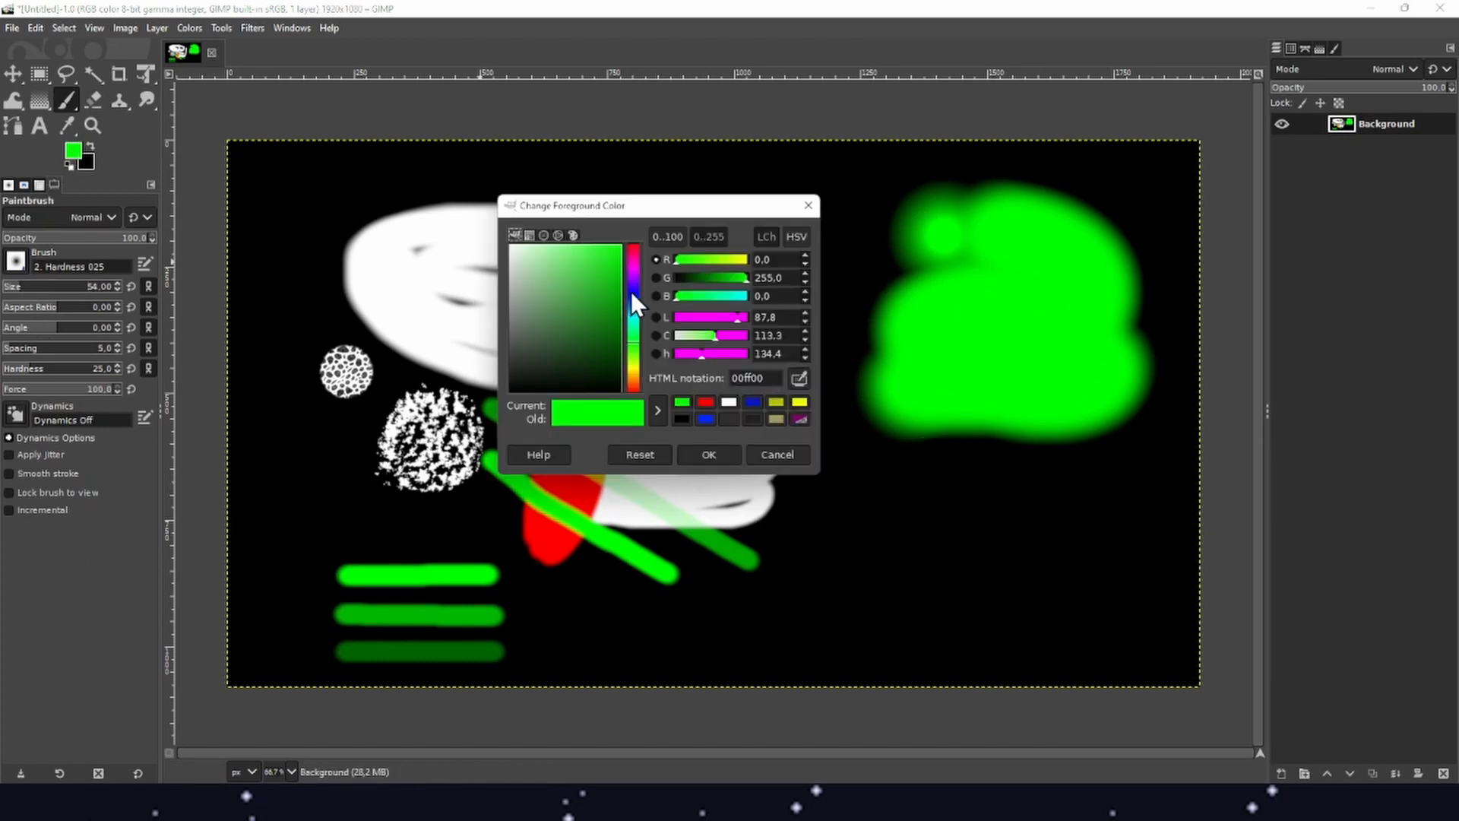
left_click(632, 292)
left_click(679, 454)
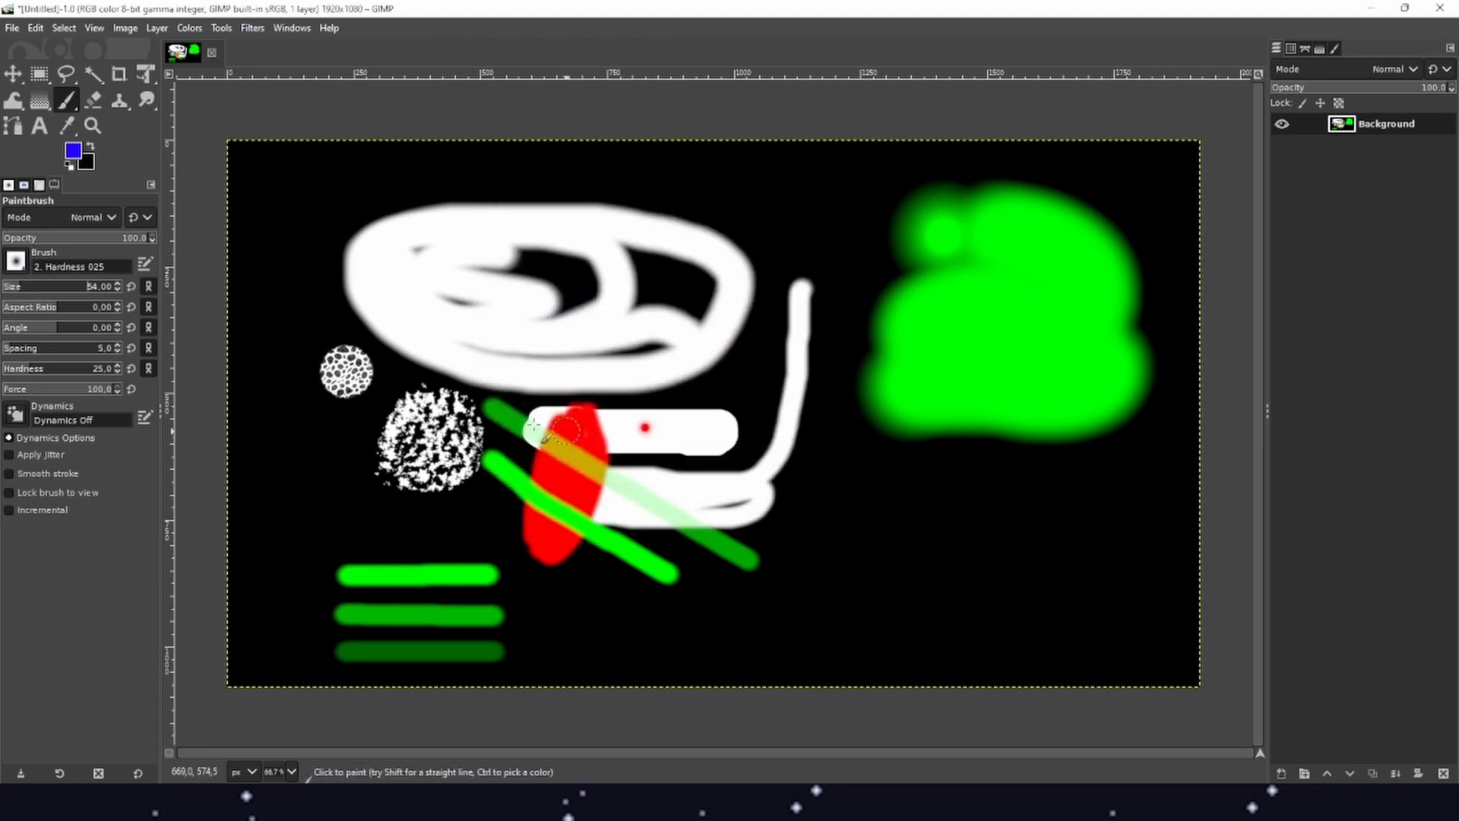
left_click(10, 291)
mouse_move(1003, 249)
left_mouse_down()
mouse_move(1020, 285)
mouse_move(981, 314)
mouse_move(949, 298)
mouse_move(1022, 286)
mouse_move(1022, 255)
mouse_move(1020, 355)
mouse_move(976, 364)
mouse_move(1057, 278)
mouse_move(1005, 293)
mouse_move(991, 338)
mouse_move(1012, 361)
mouse_move(1007, 298)
mouse_move(1006, 358)
mouse_move(1042, 337)
left_mouse_up()
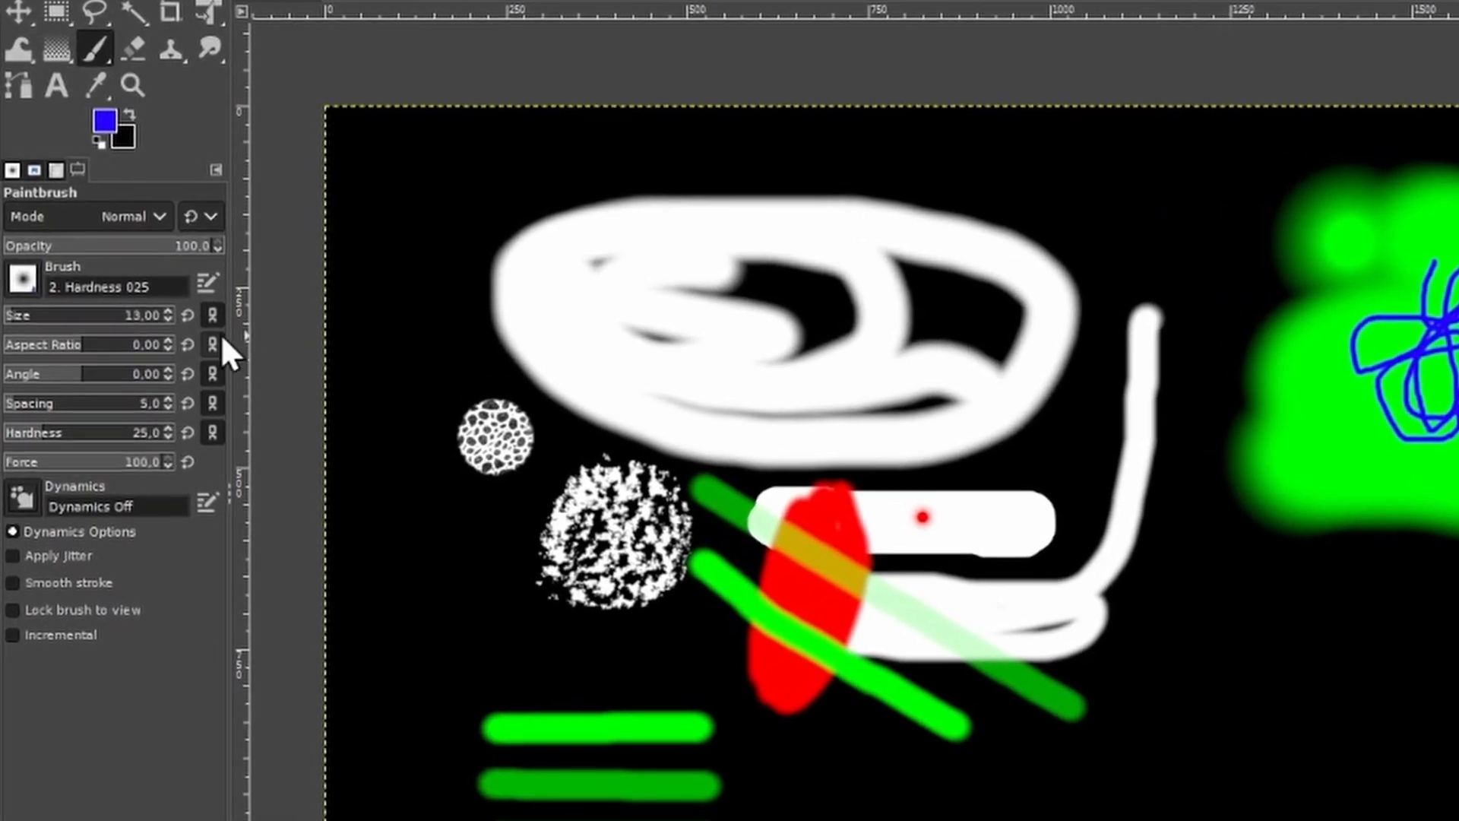
Step: Set the brush size to 242 and its aspect ratio to 17 to flatten the brush shape
left_click(98, 315)
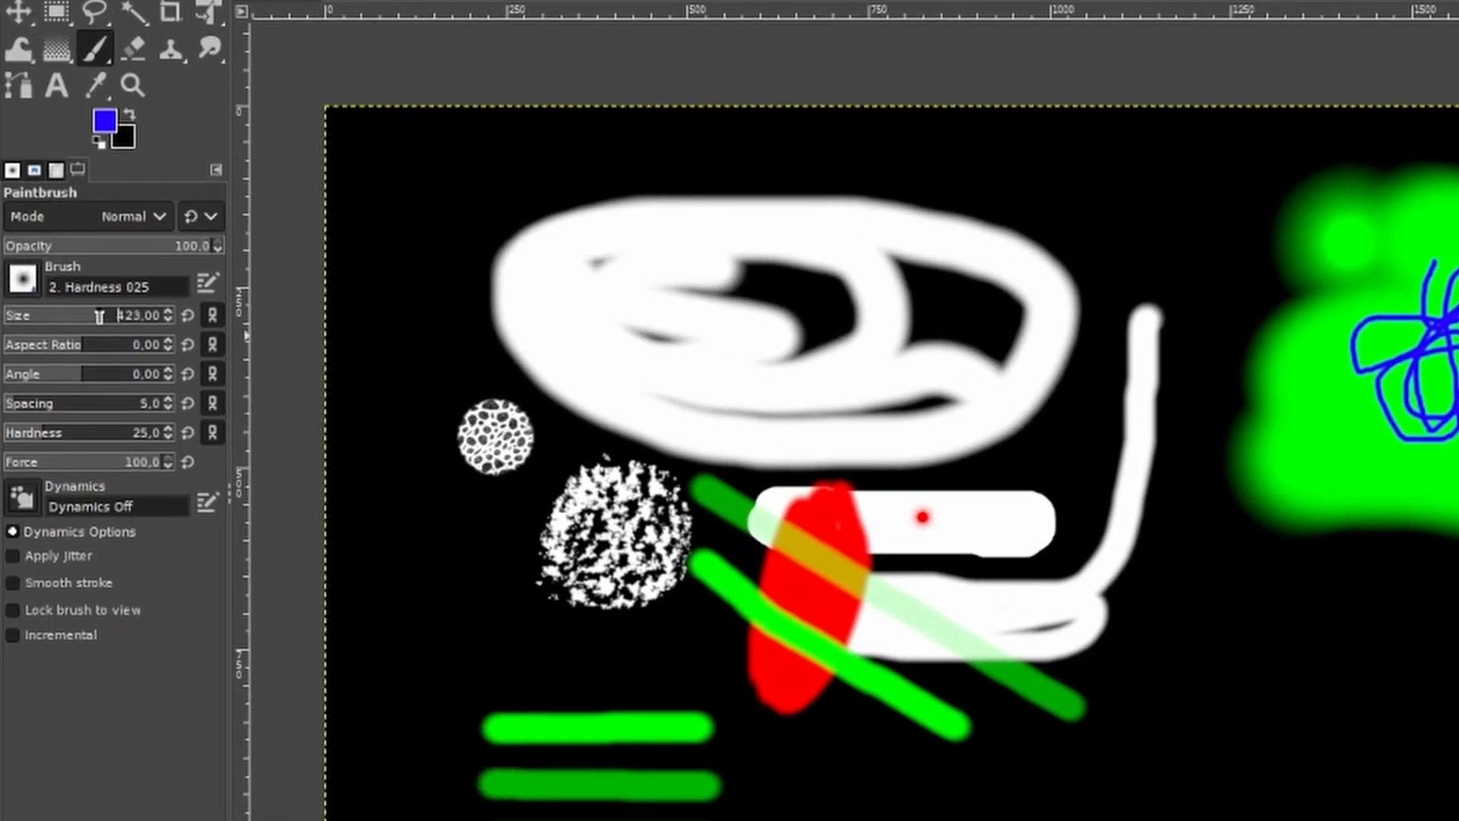
left_click_drag(58, 323, 70, 322)
left_click_drag(88, 356, 134, 353)
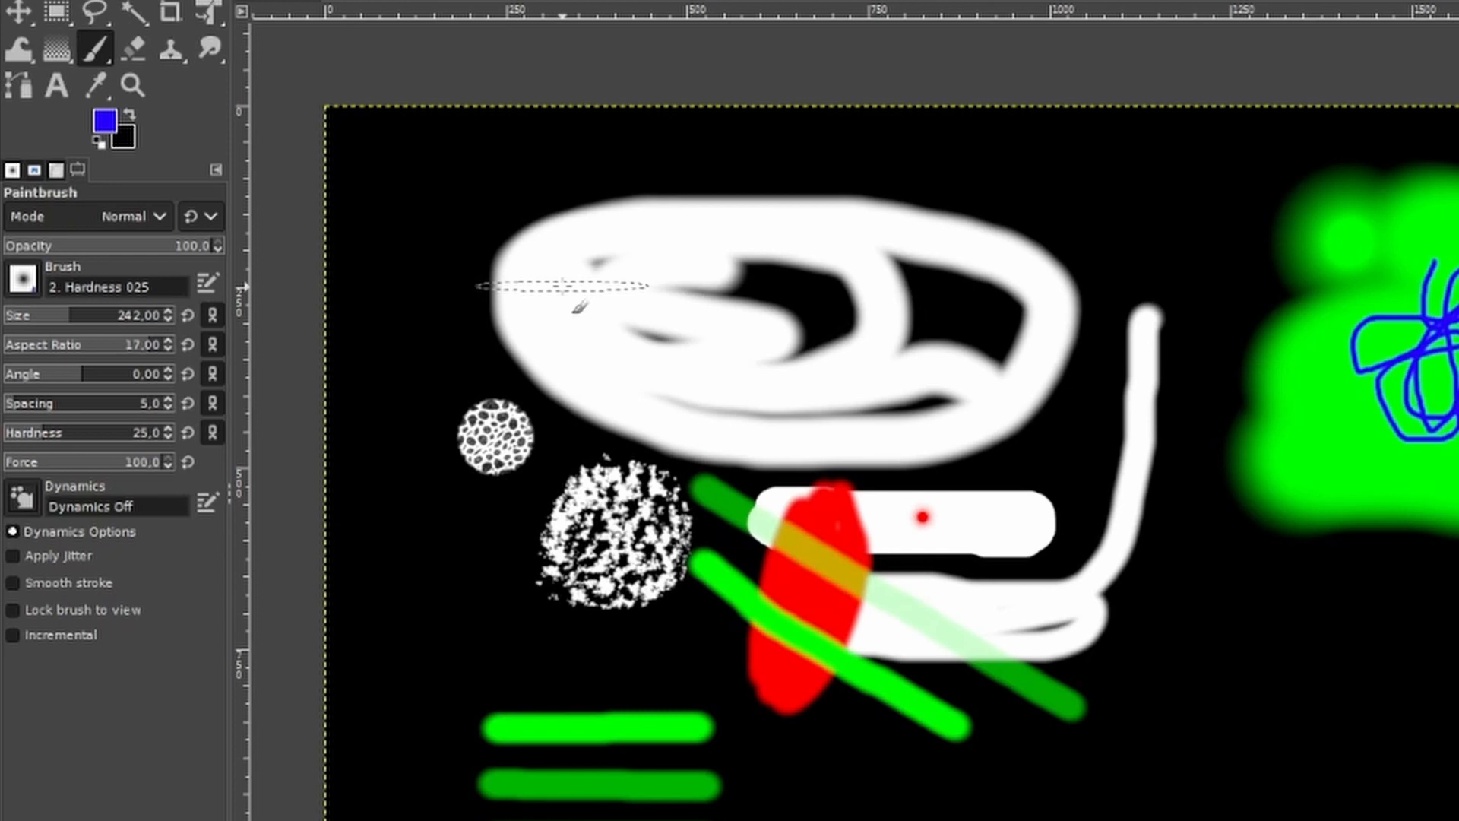
Step: Reset the brush's aspect ratio to 0, then switch to the Eraser with its size set to 44
left_click(187, 344)
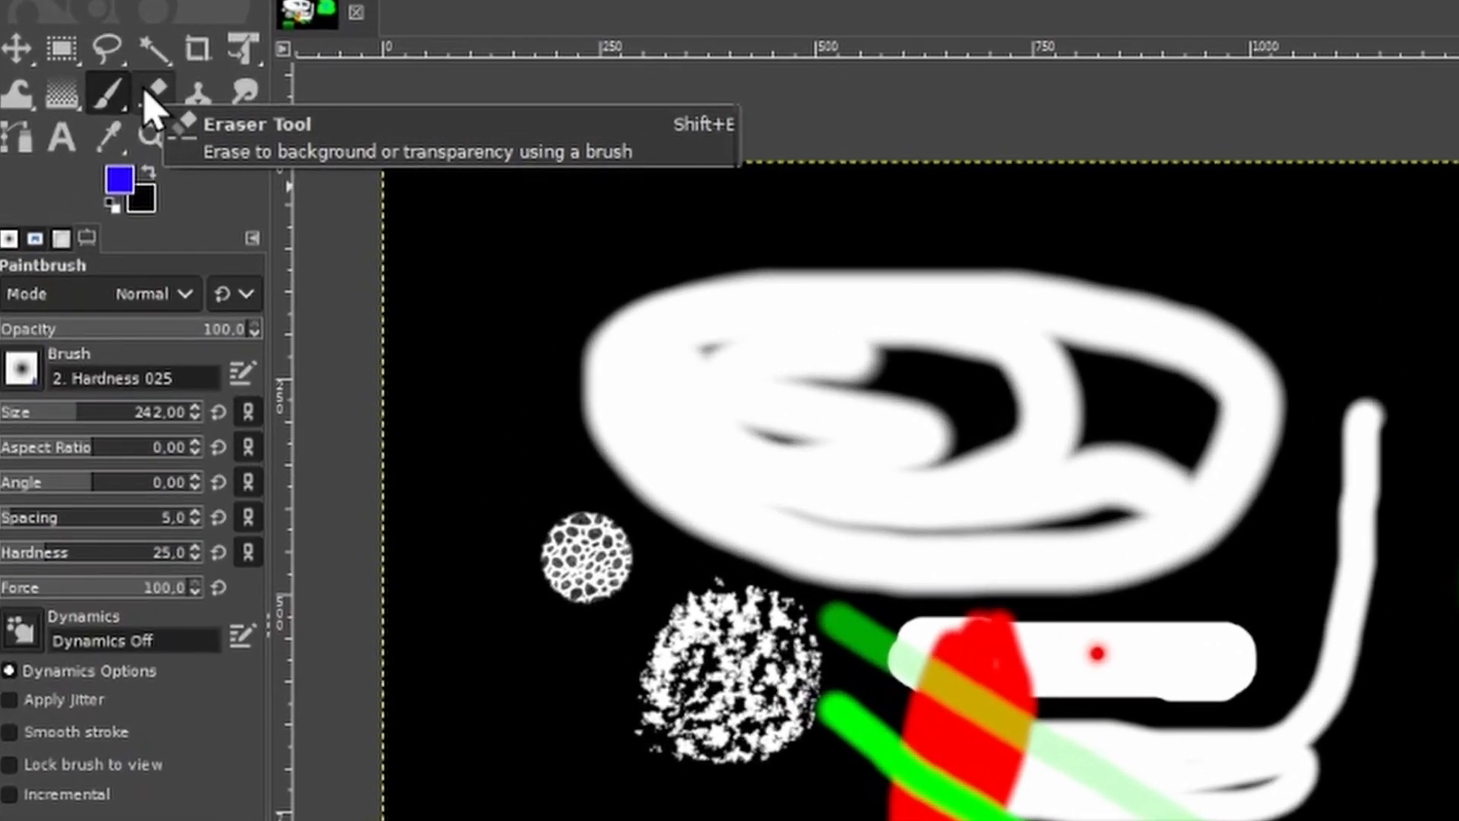
left_click(152, 97)
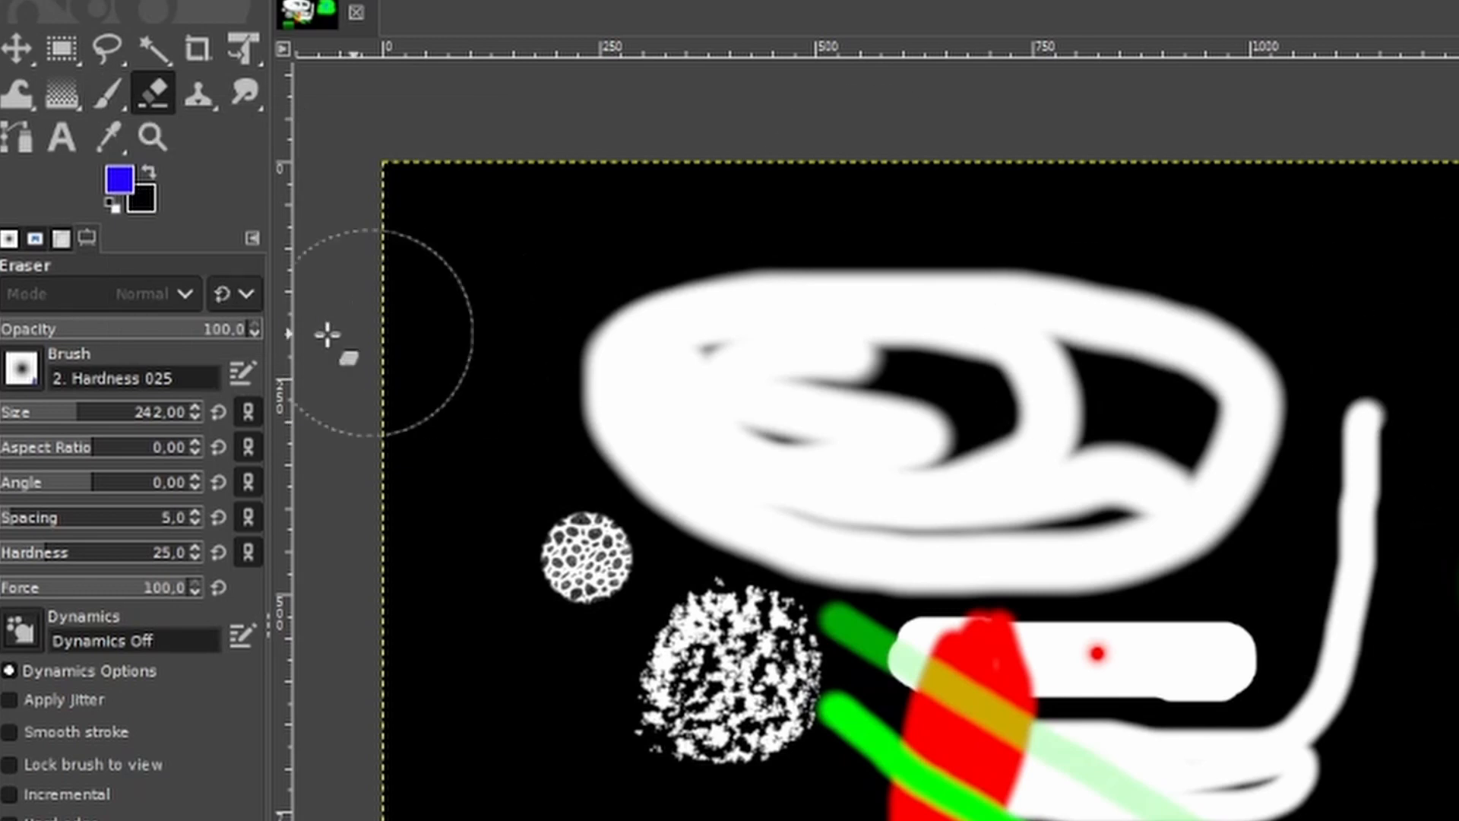
left_click_drag(80, 420, 40, 410)
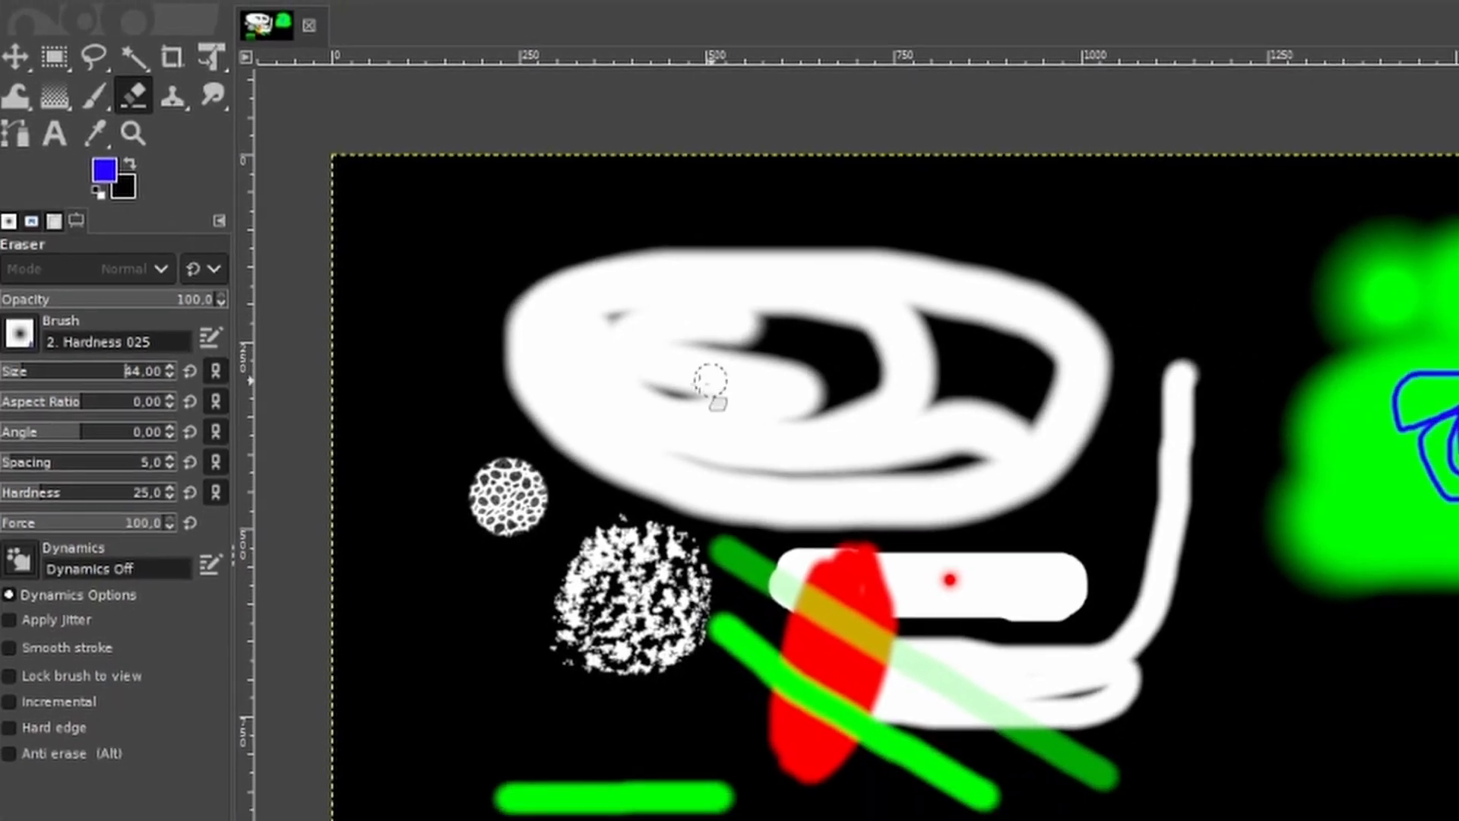
Step: Zoom in on the large white shape and erase its outer edge on the side above the pebbled circle
scroll(495, 424, "up", 3)
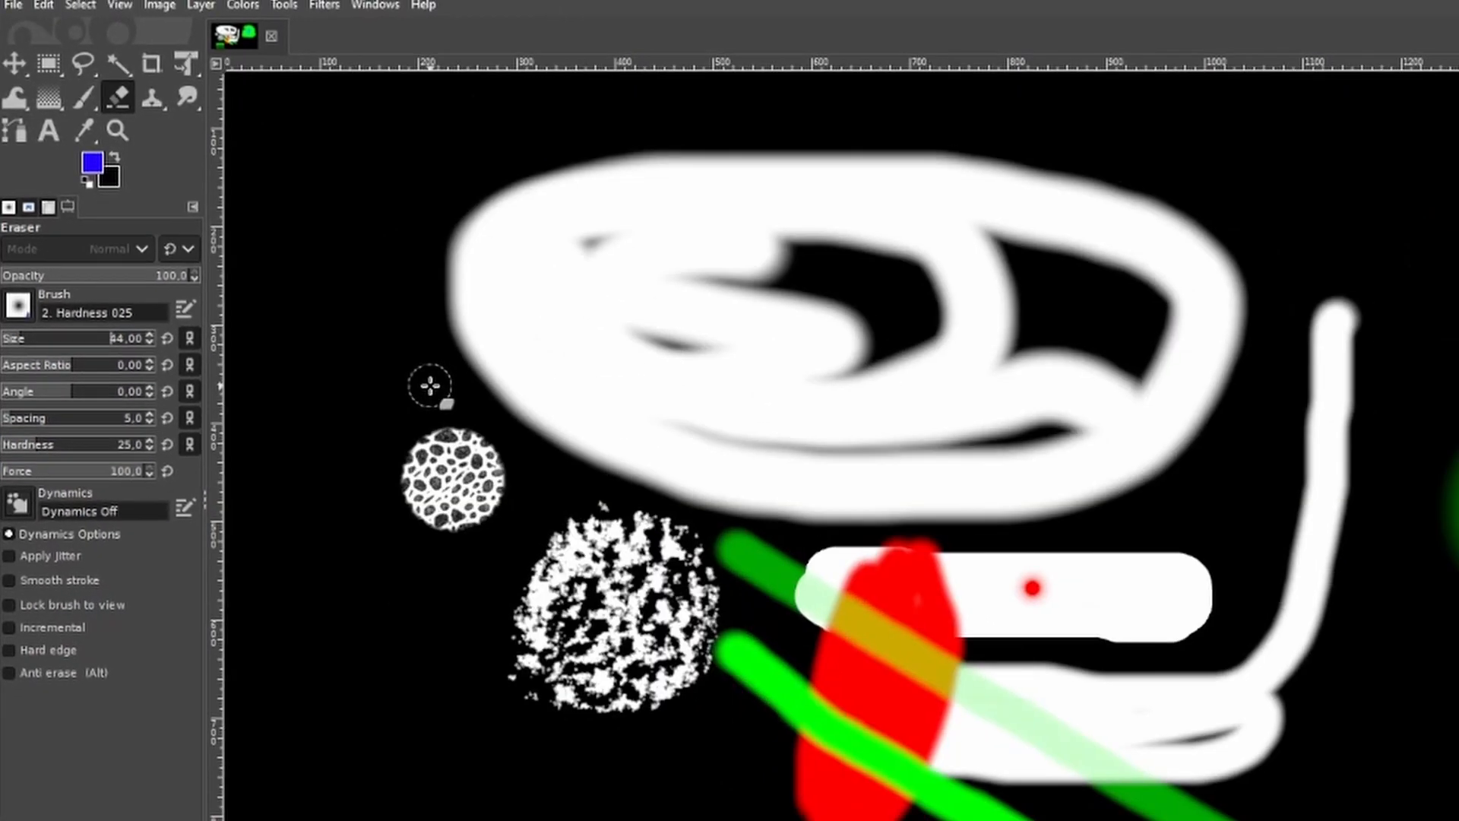
scroll(505, 377, "up", 1)
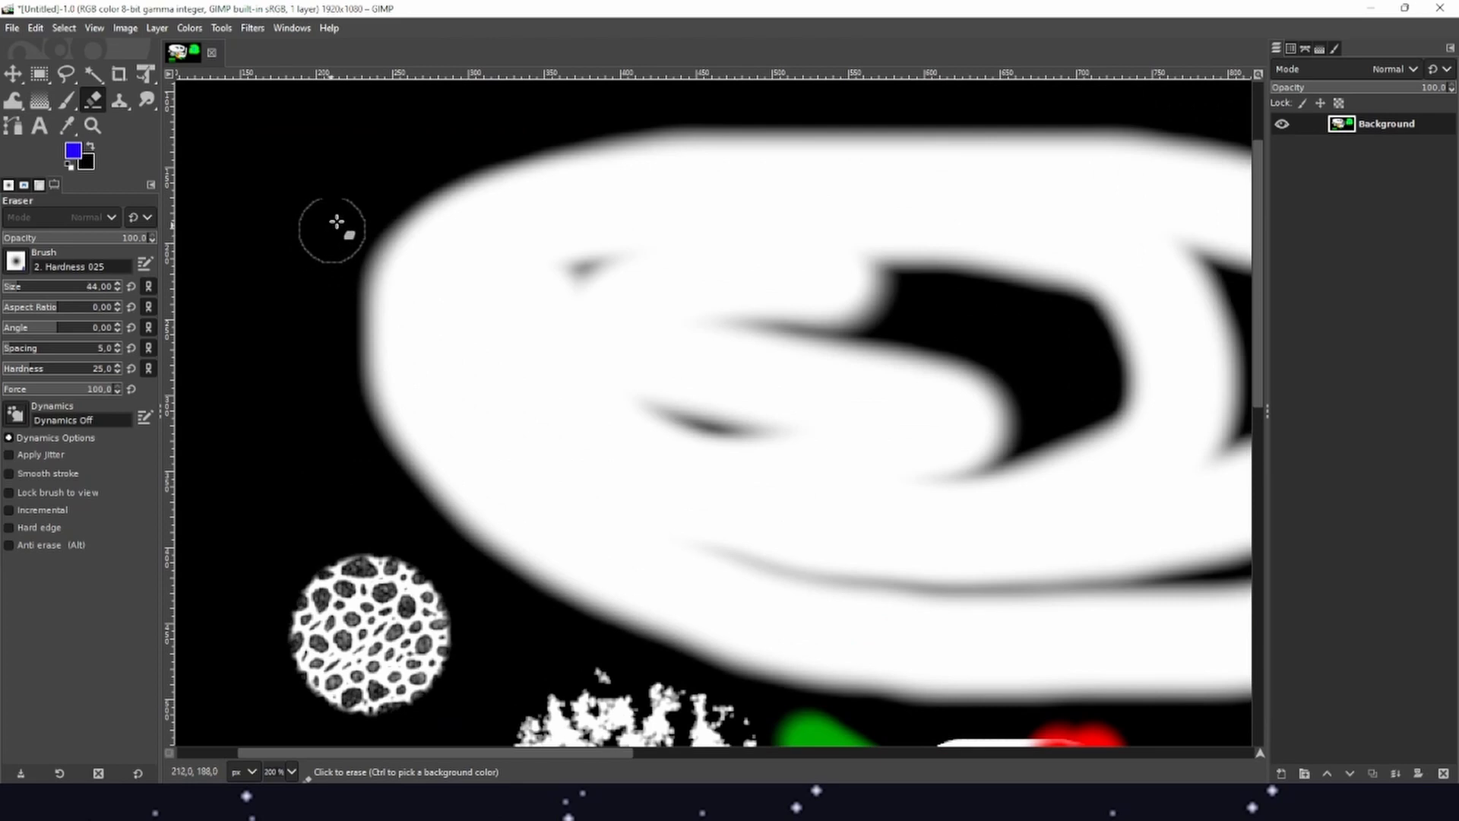
mouse_move(342, 212)
left_mouse_down()
mouse_move(412, 314)
mouse_move(399, 505)
mouse_move(363, 257)
mouse_move(383, 178)
mouse_move(448, 406)
mouse_move(447, 552)
mouse_move(489, 529)
mouse_move(494, 486)
mouse_move(431, 196)
mouse_move(479, 556)
mouse_move(632, 600)
mouse_move(505, 475)
mouse_move(495, 422)
mouse_move(517, 549)
mouse_move(529, 581)
mouse_move(550, 456)
mouse_move(502, 325)
mouse_move(482, 205)
mouse_move(514, 153)
mouse_move(496, 183)
mouse_move(476, 167)
mouse_move(466, 199)
mouse_move(470, 337)
mouse_move(529, 511)
mouse_move(557, 541)
mouse_move(620, 540)
mouse_move(602, 517)
mouse_move(577, 540)
left_mouse_up()
Step: Change the background color to bright yellow and erase a blob beside and over the large white shape's edge
left_click(89, 164)
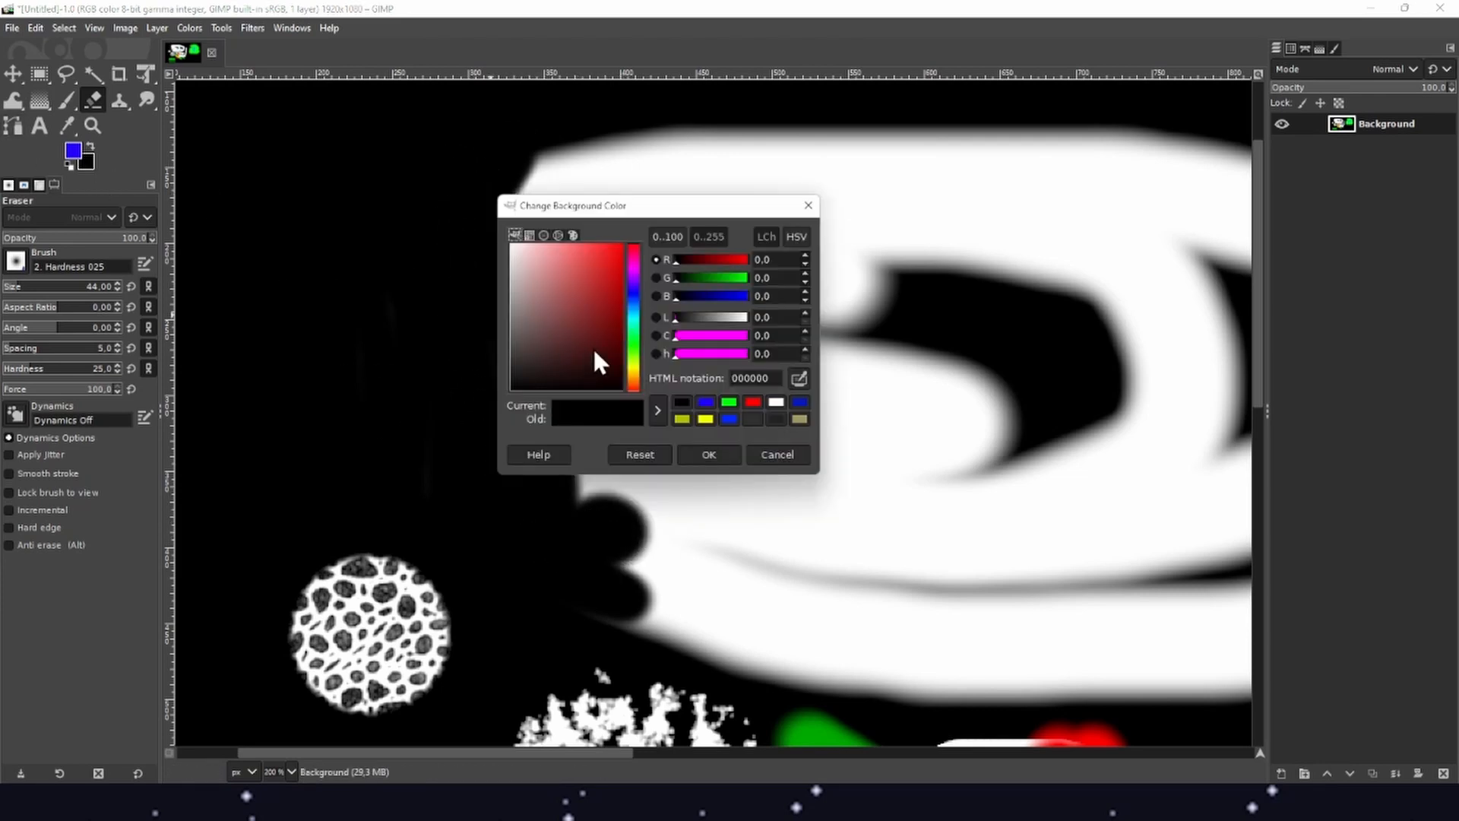
left_click(633, 367)
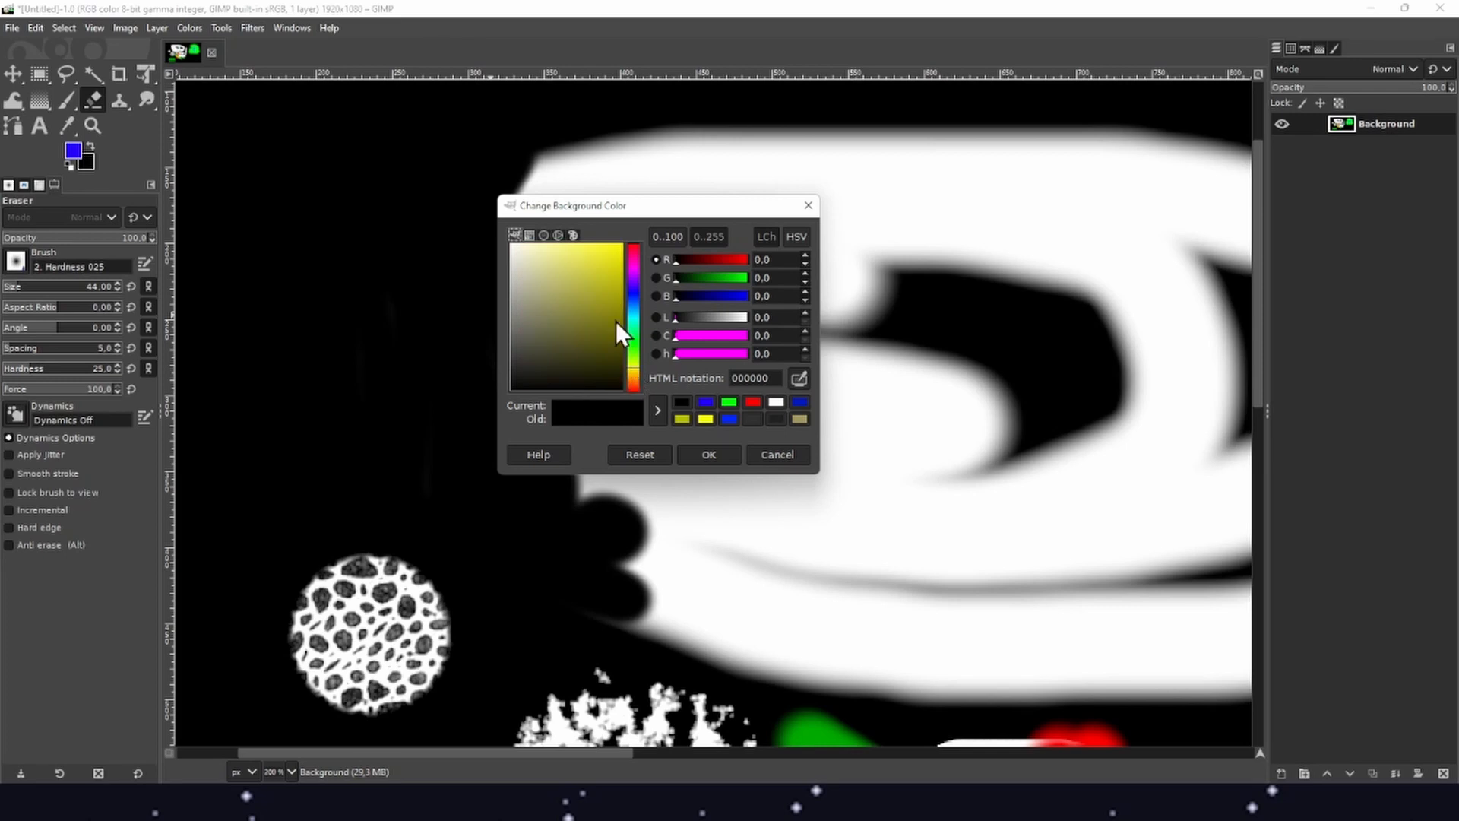
left_click_drag(615, 321, 646, 190)
left_click(701, 456)
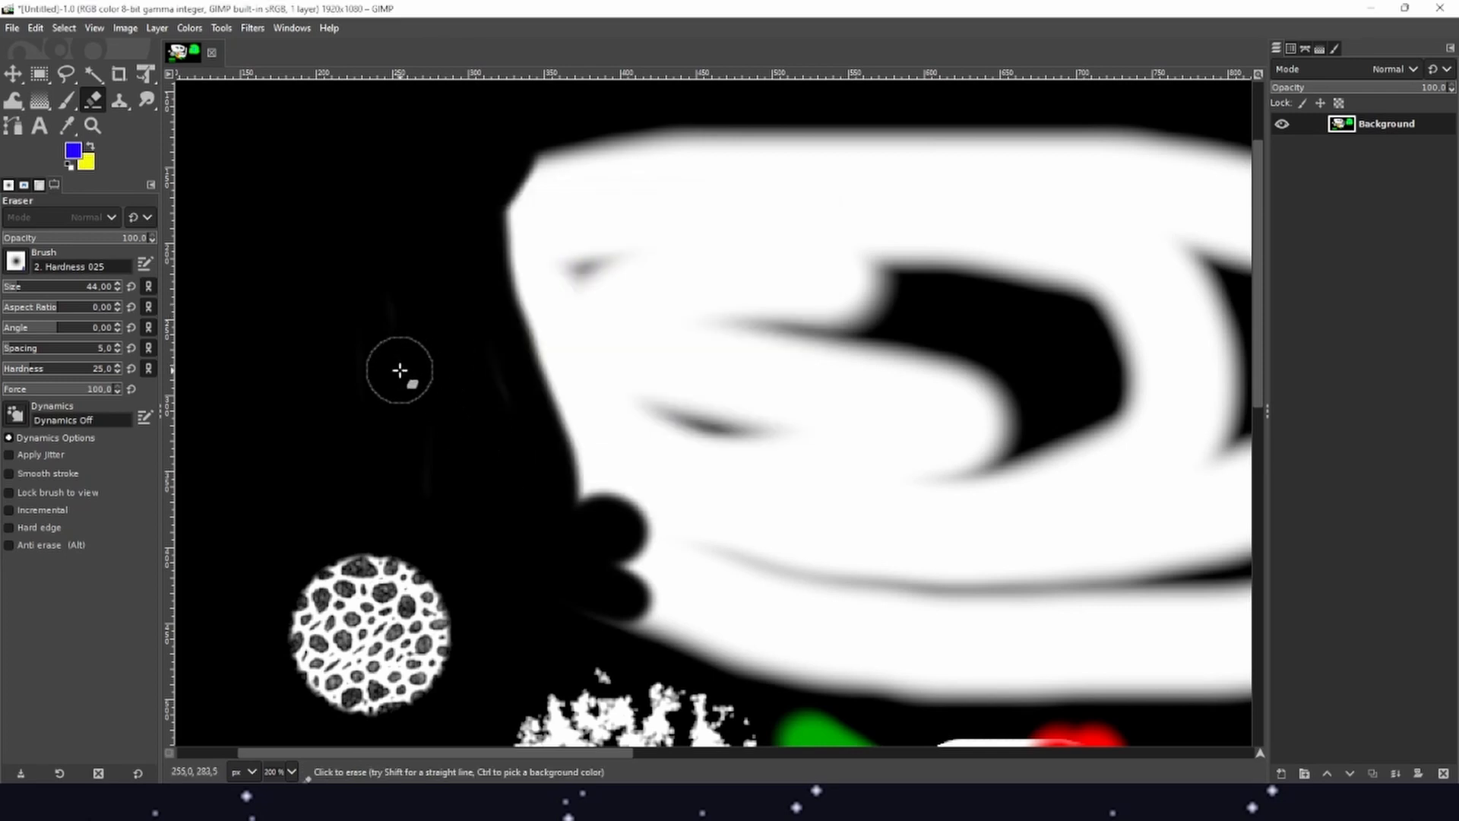
mouse_move(339, 275)
left_mouse_down()
mouse_move(322, 306)
mouse_move(342, 370)
mouse_move(409, 356)
mouse_move(420, 290)
mouse_move(367, 311)
mouse_move(386, 322)
mouse_move(339, 309)
mouse_move(365, 338)
mouse_move(369, 249)
mouse_move(457, 244)
mouse_move(476, 336)
mouse_move(426, 380)
mouse_move(427, 277)
mouse_move(404, 252)
mouse_move(391, 273)
mouse_move(437, 290)
mouse_move(424, 351)
mouse_move(492, 375)
mouse_move(553, 279)
mouse_move(489, 321)
mouse_move(520, 292)
mouse_move(457, 301)
mouse_move(467, 240)
mouse_move(469, 300)
mouse_move(511, 233)
mouse_move(452, 352)
left_mouse_up()
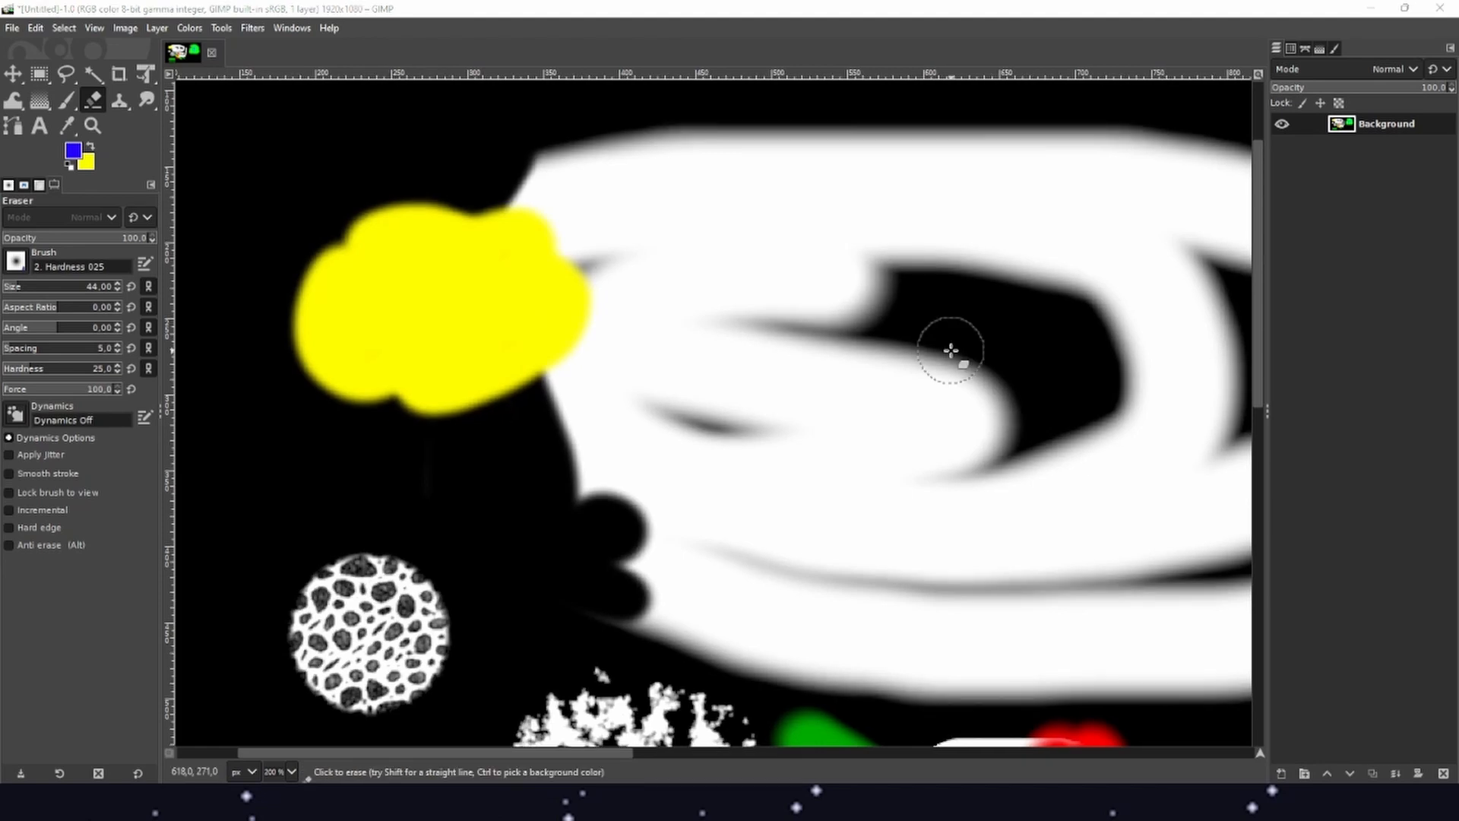
Step: Pick the gold color where the translucent green stroke crosses the red shape as the foreground color
mouse_move(768, 547)
left_mouse_down()
mouse_move(616, 417)
mouse_move(458, 225)
left_mouse_up()
left_click_drag(575, 377, 640, 270)
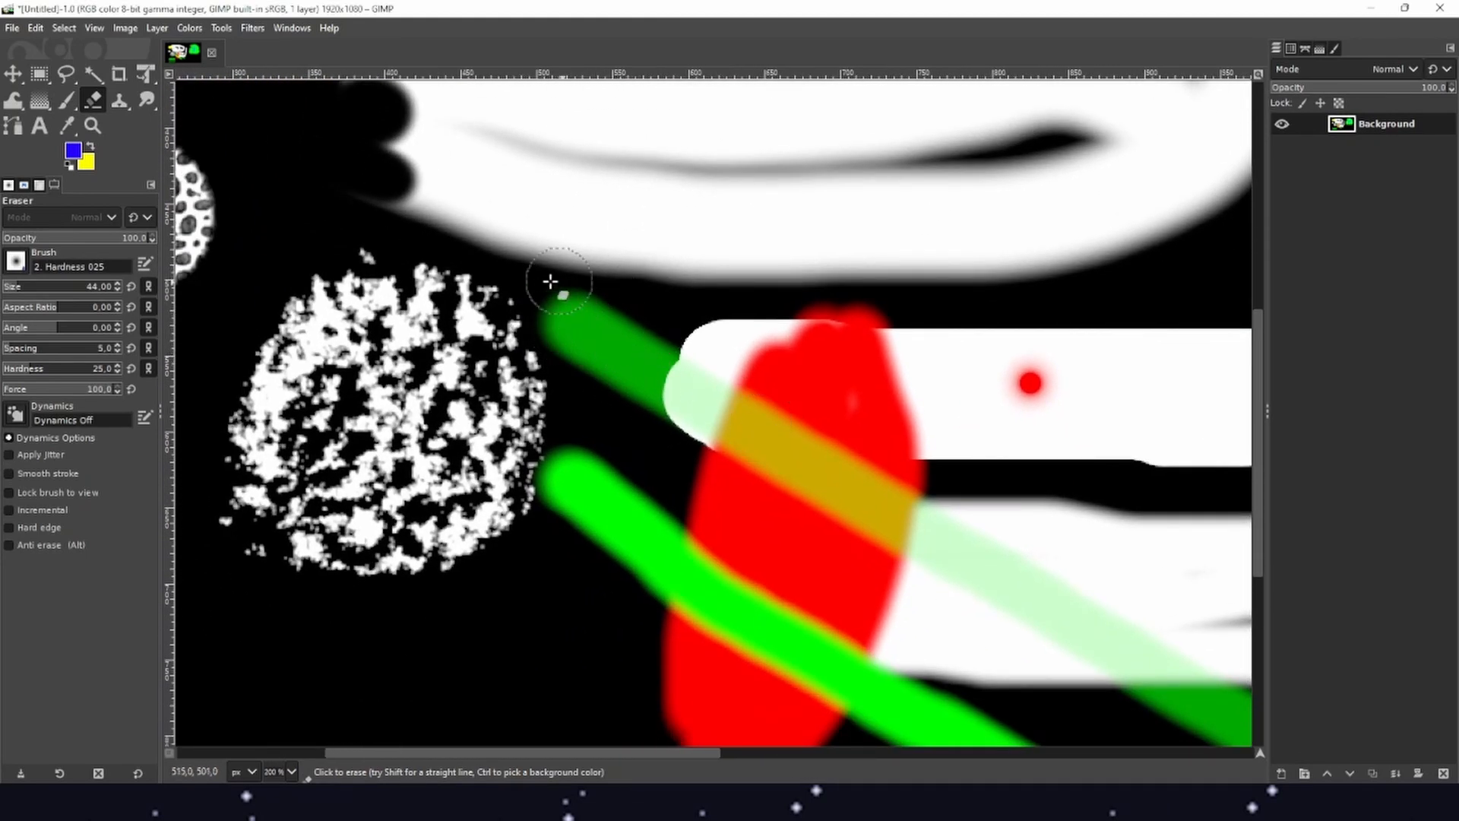
scroll(669, 327, "down", 2)
scroll(669, 327, "right", 2)
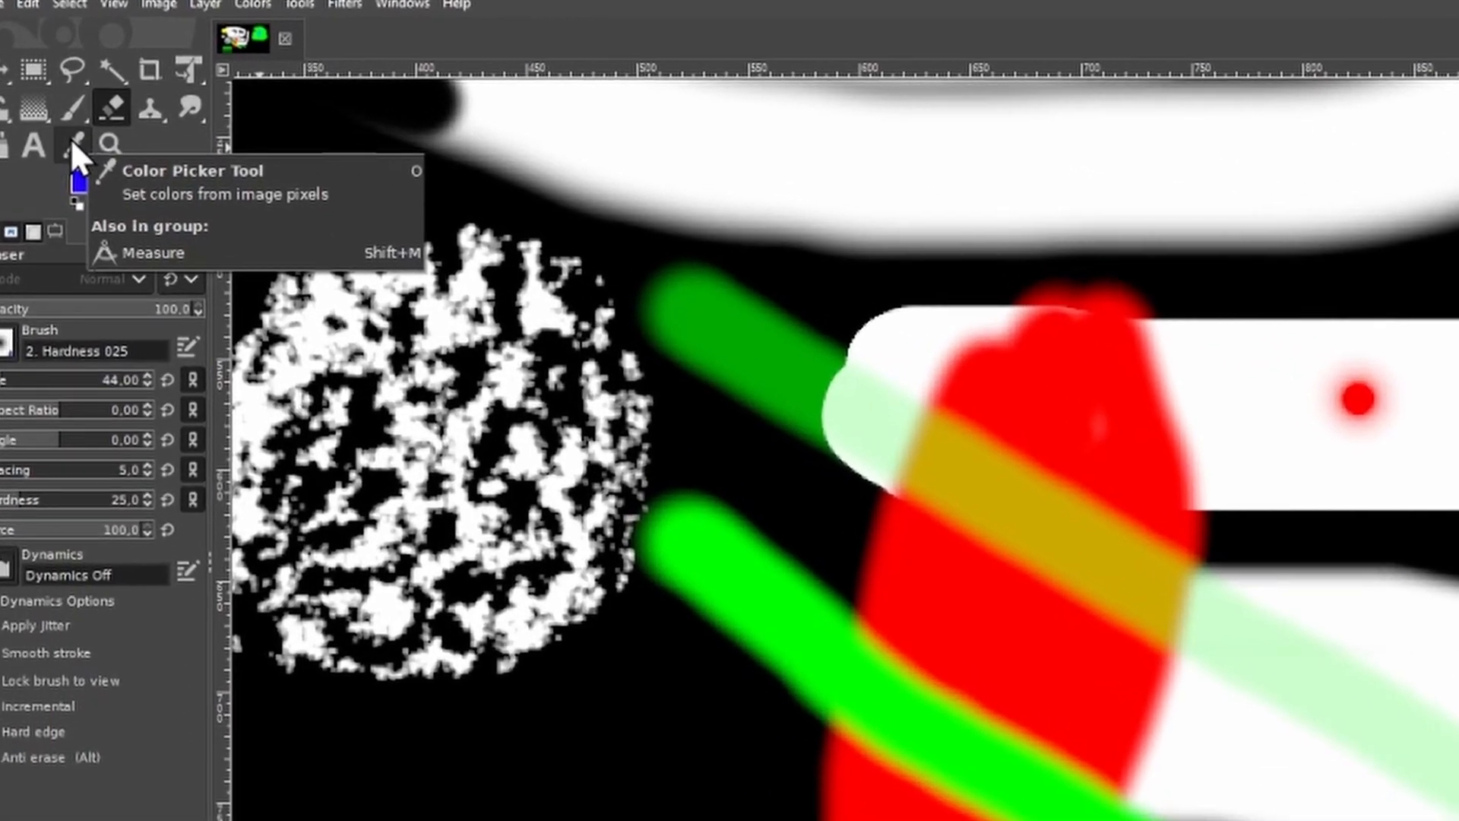
left_click(72, 143)
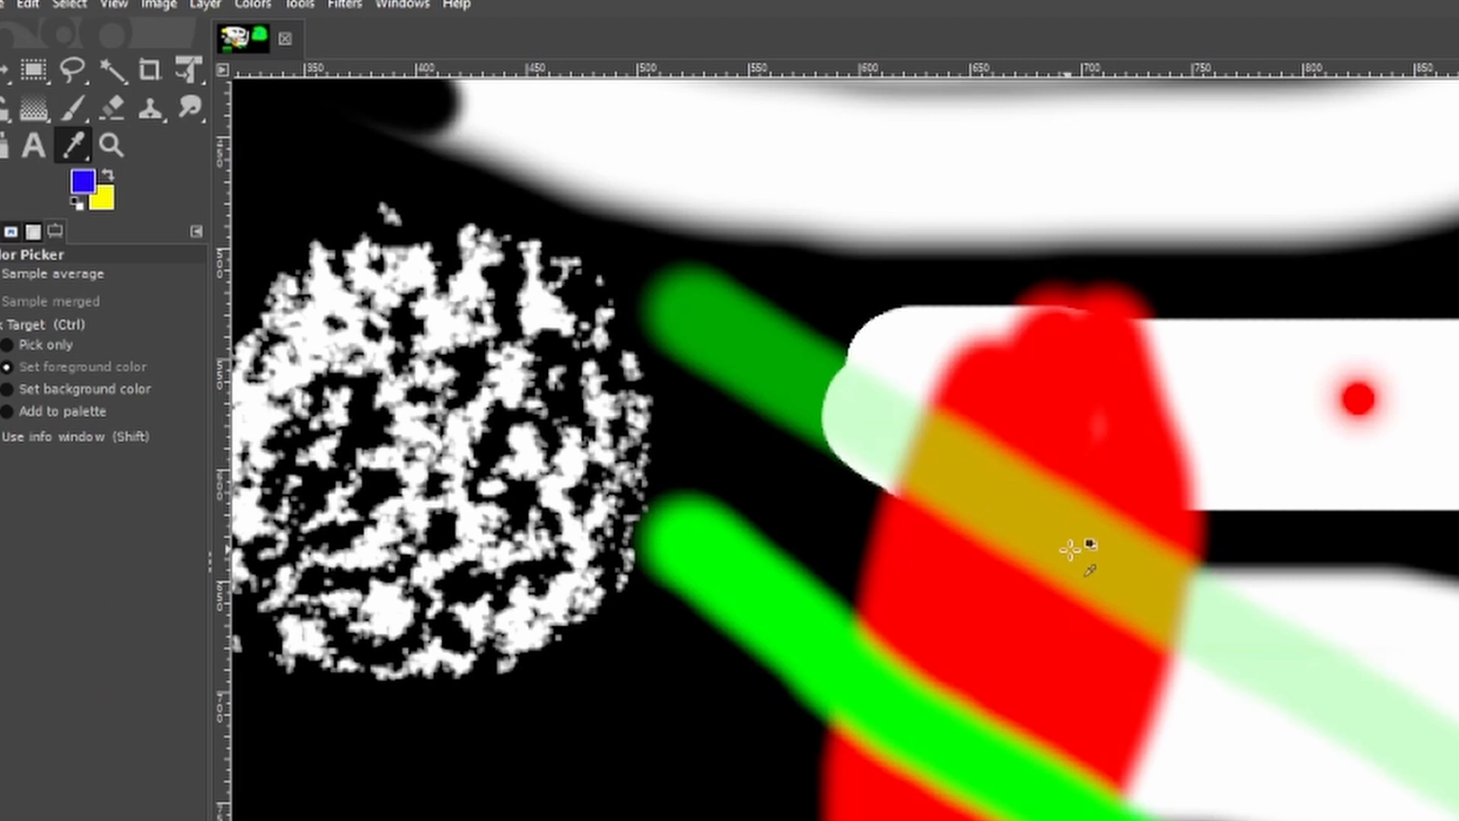
left_click(1005, 489)
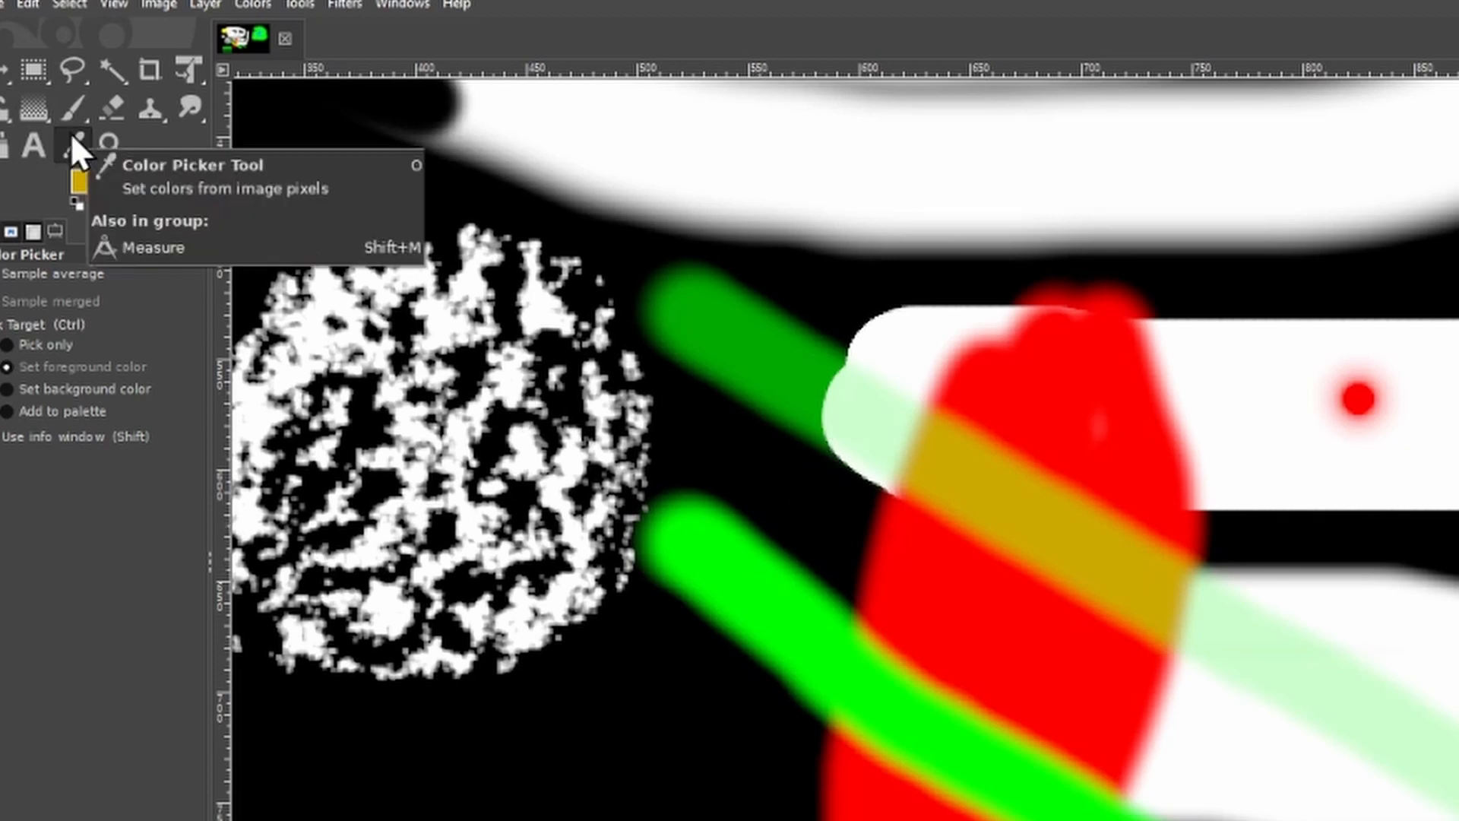
Step: Pick the pink edge of the red dot, the black background and the bright green stroke in turn as foreground color
left_click_drag(704, 577, 547, 584)
left_click(1187, 423)
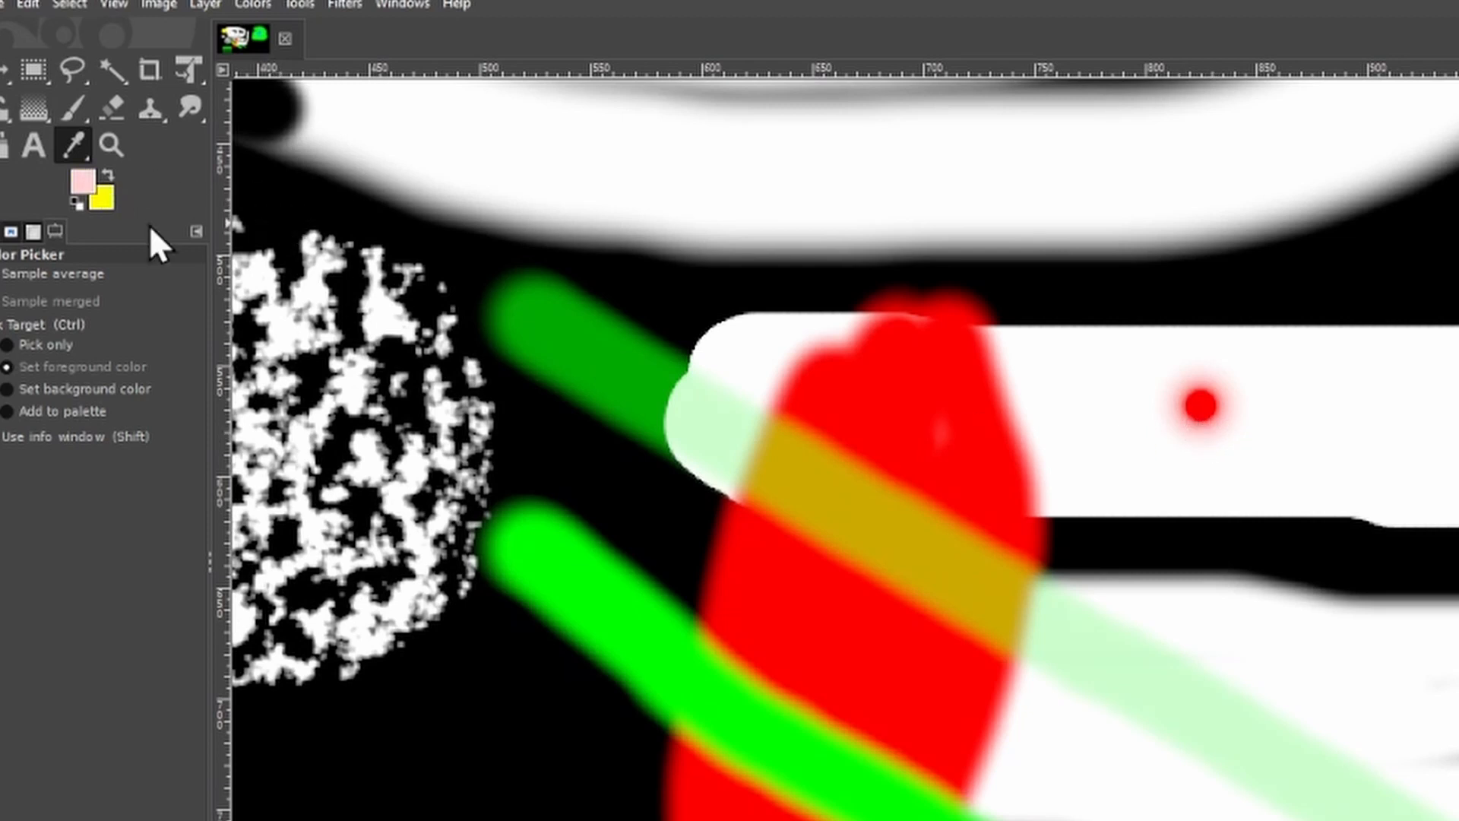
left_click_drag(600, 392, 661, 381)
left_click(594, 422)
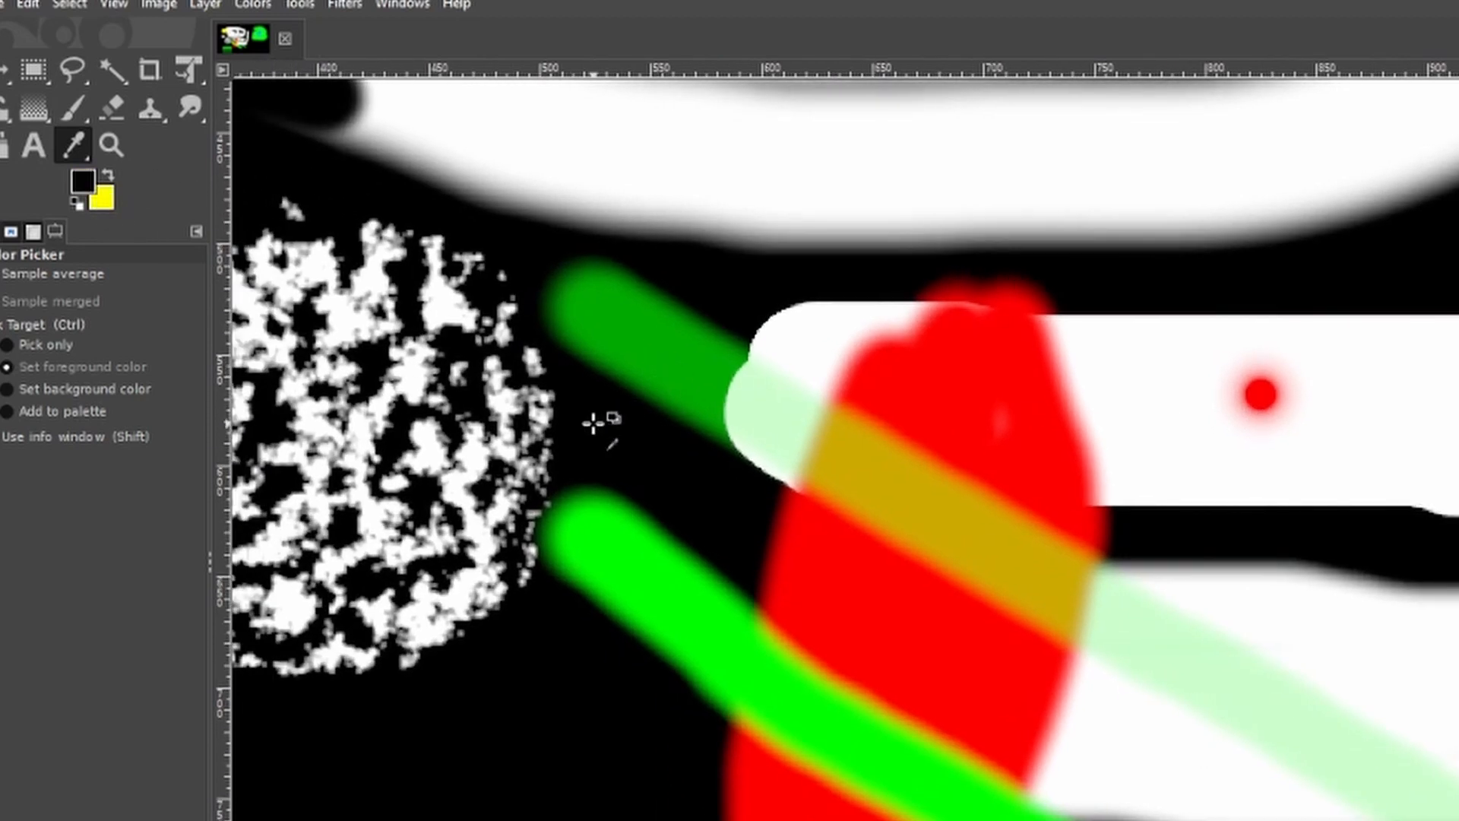
left_click(652, 595)
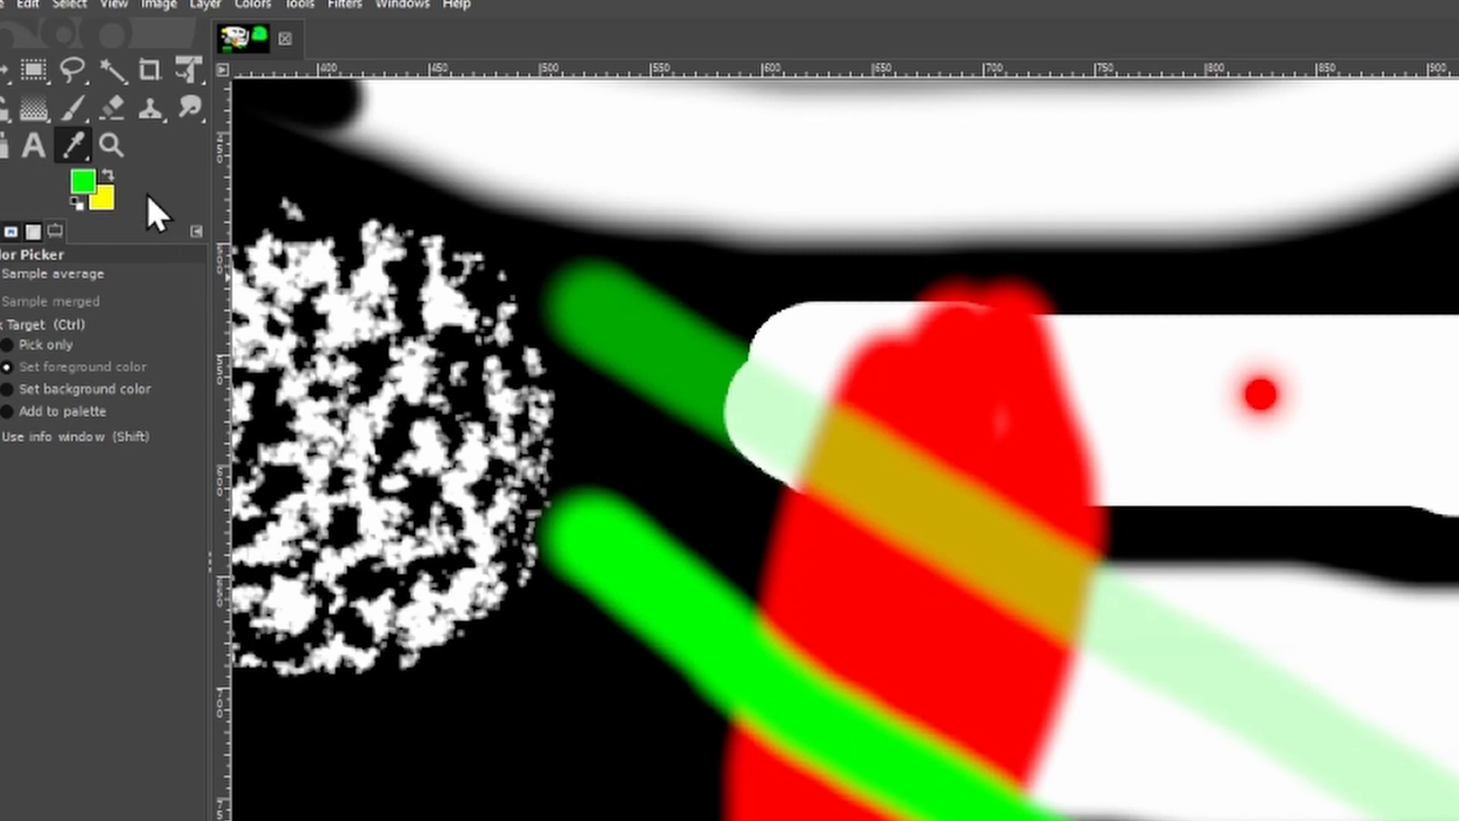
Step: With the foreground color settings open, sample the black, gold, pale green, white and red areas of the canvas, ending on gold
left_click(84, 172)
left_click_drag(898, 270, 1344, 162)
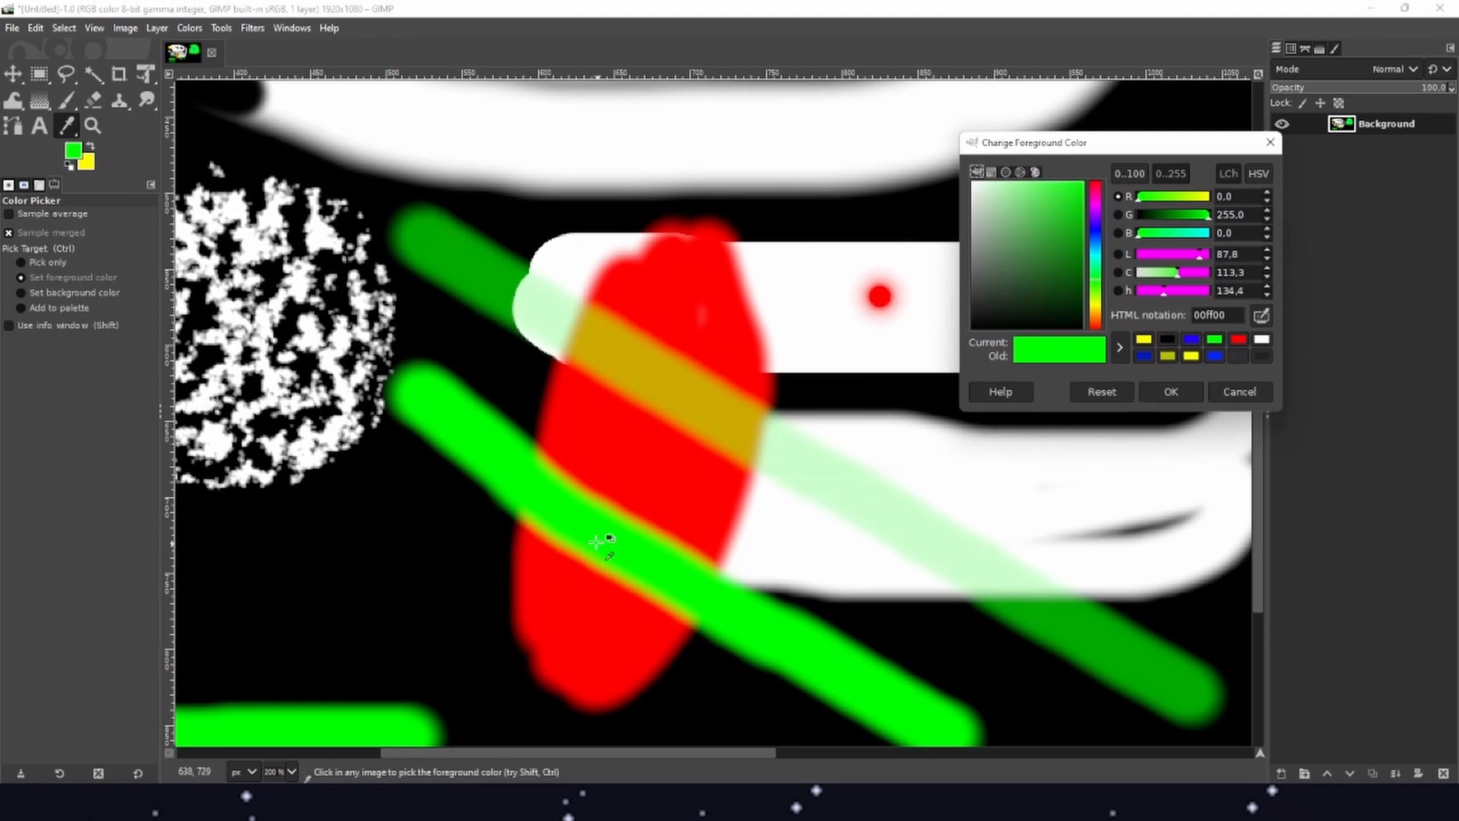
left_click(443, 547)
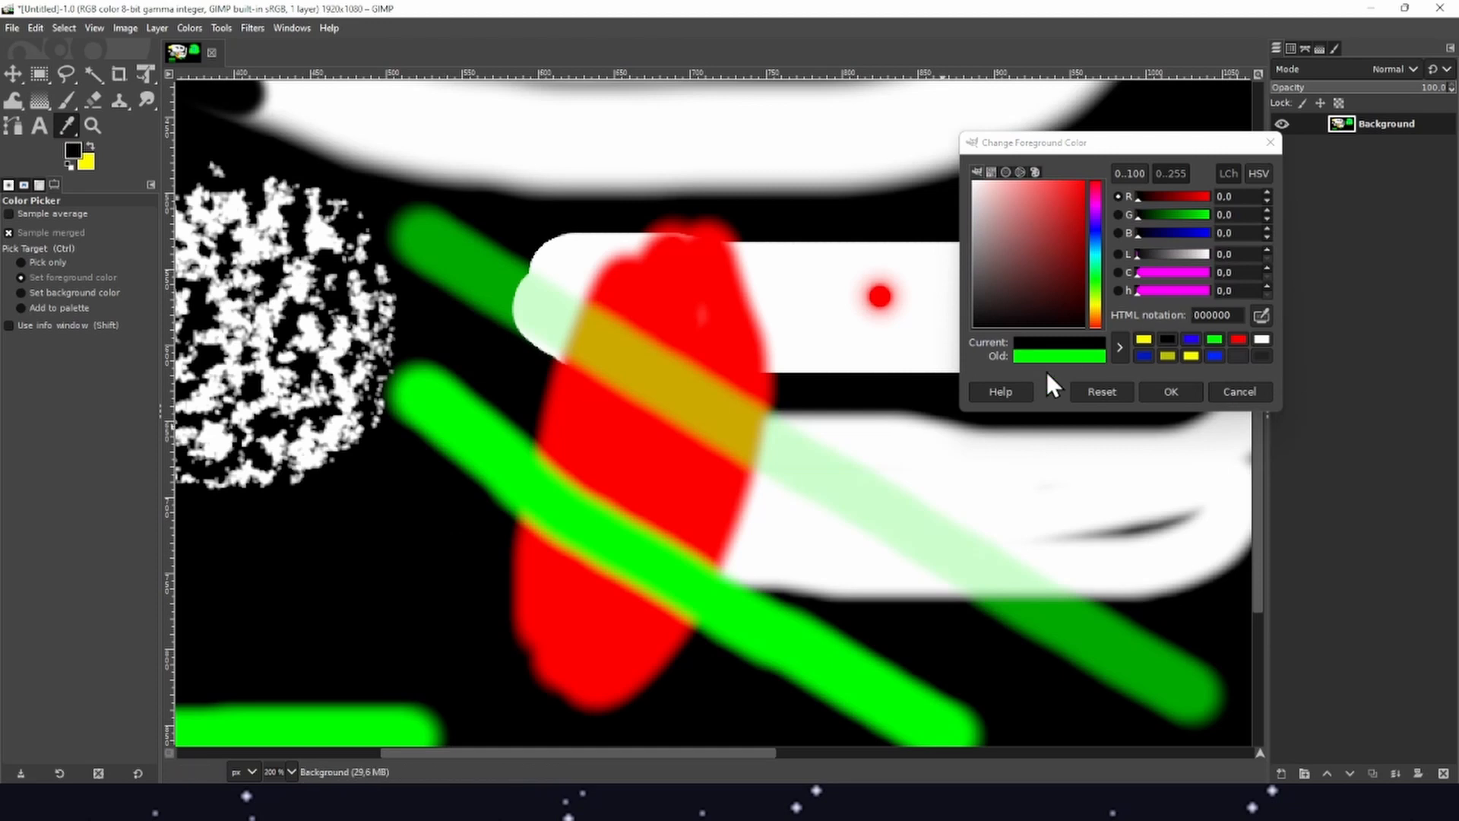
left_click(719, 409)
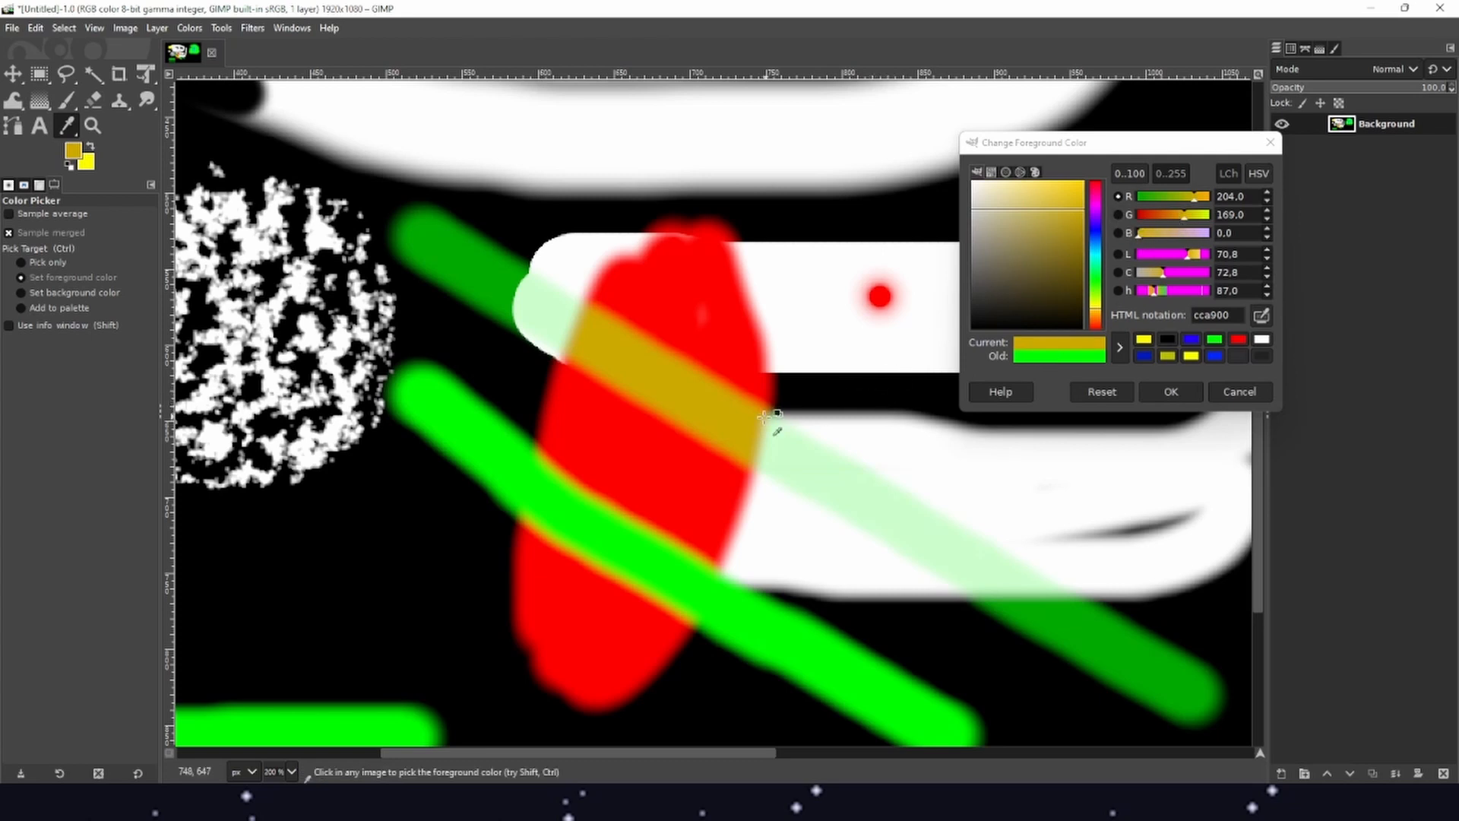
left_click(942, 525)
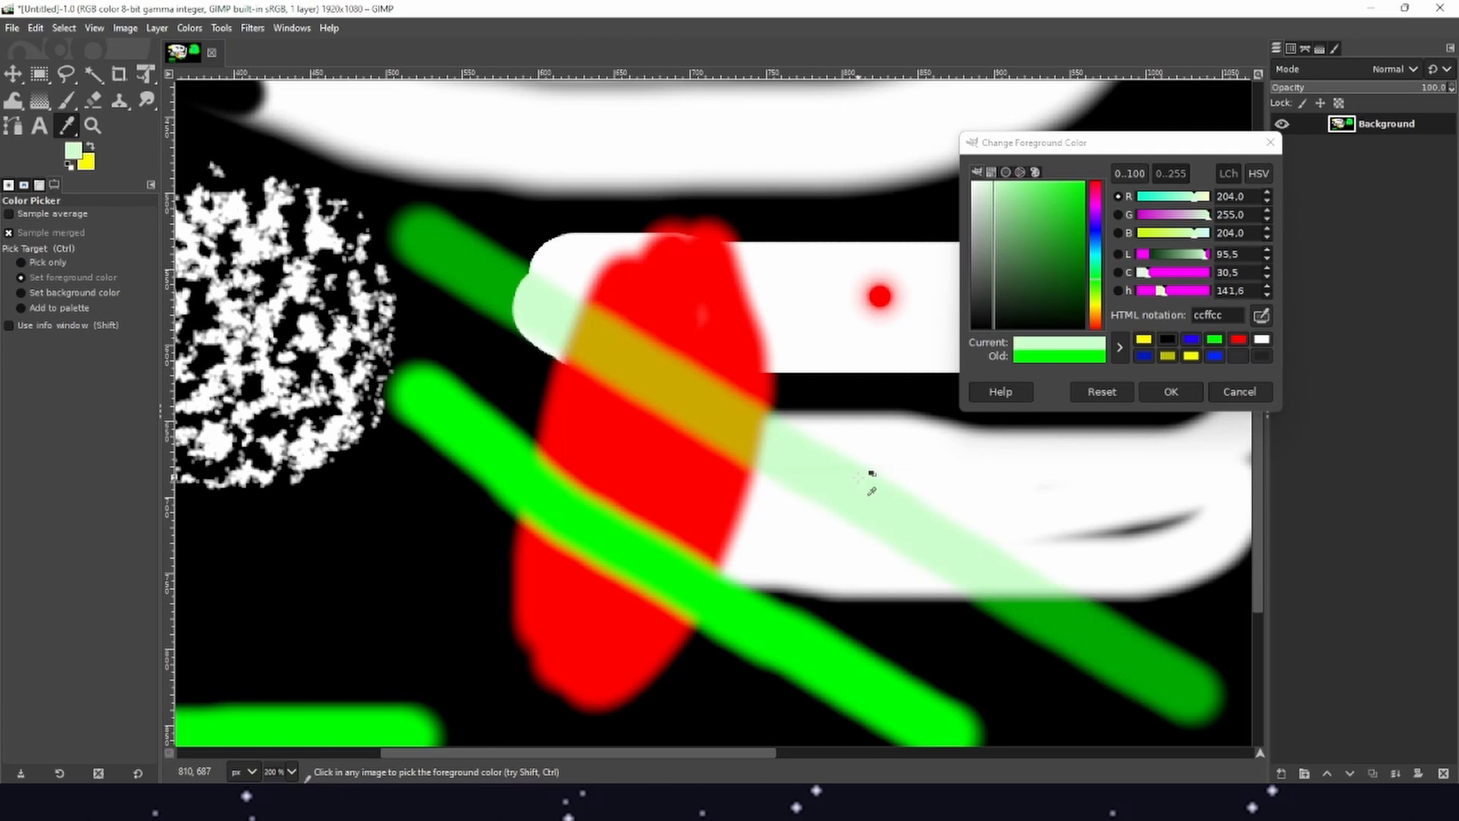
left_click(947, 473)
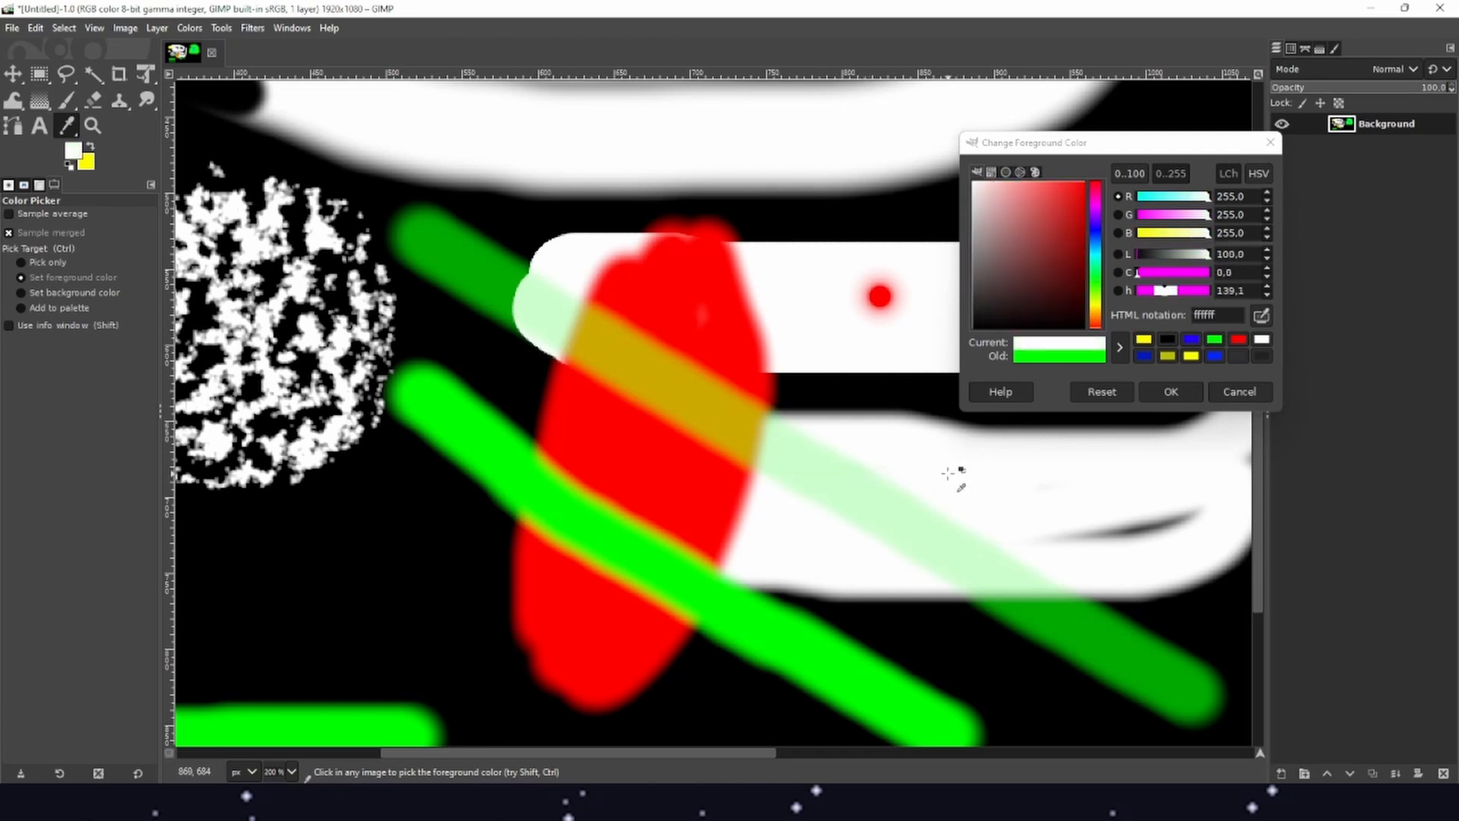
left_click(638, 447)
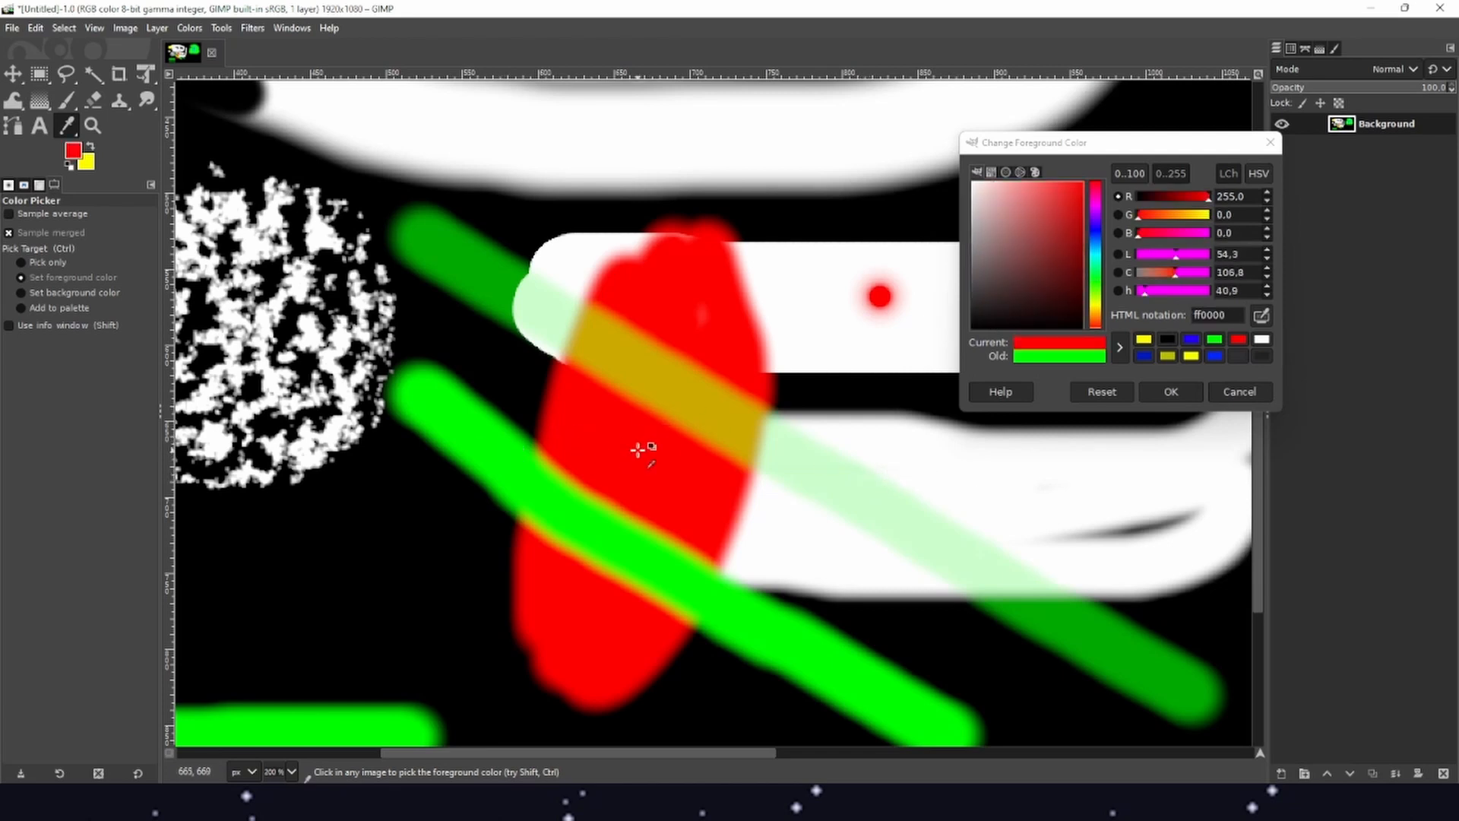
left_click(517, 469)
left_click(522, 554)
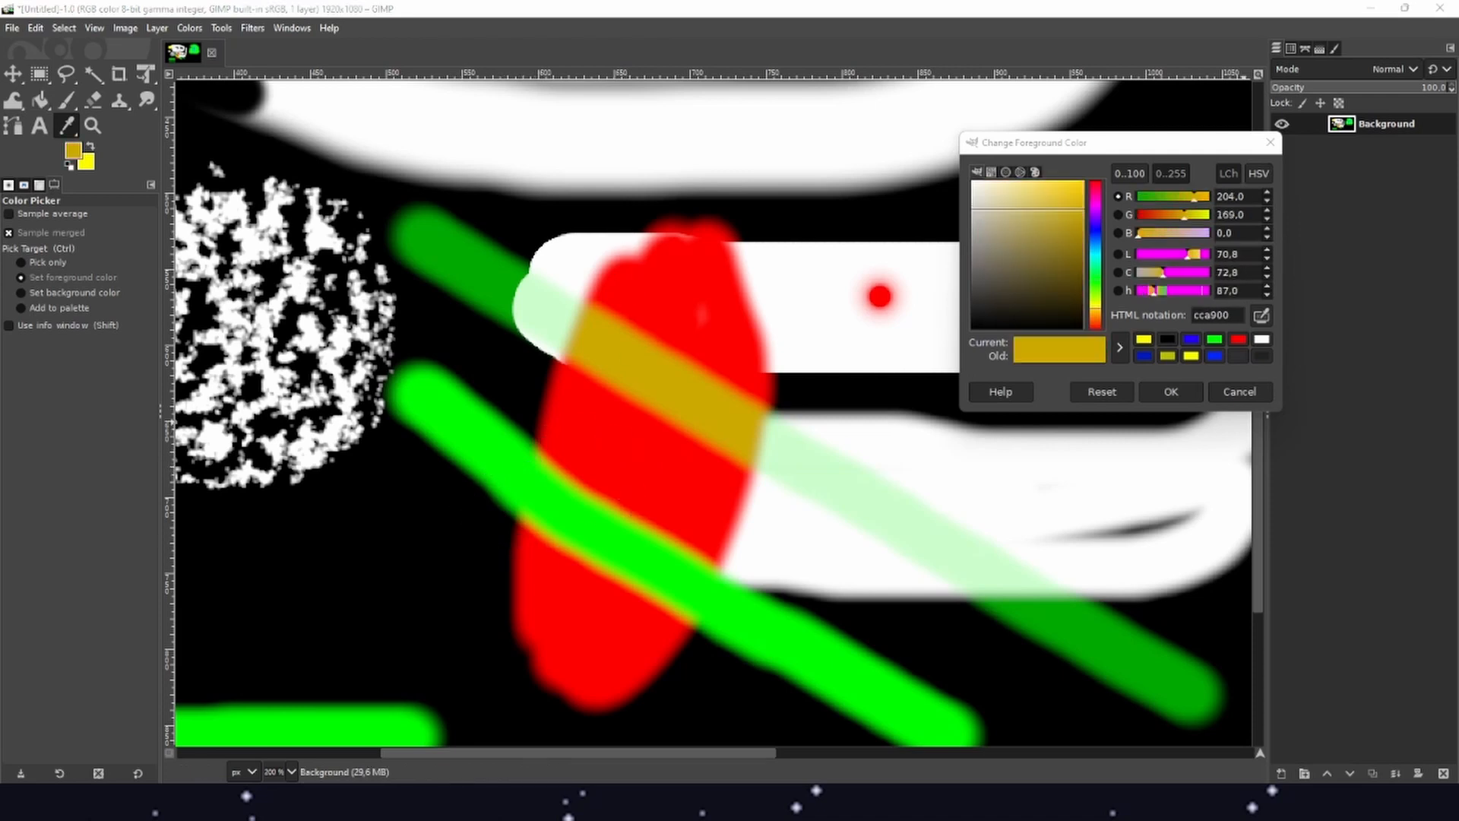
left_click(1270, 142)
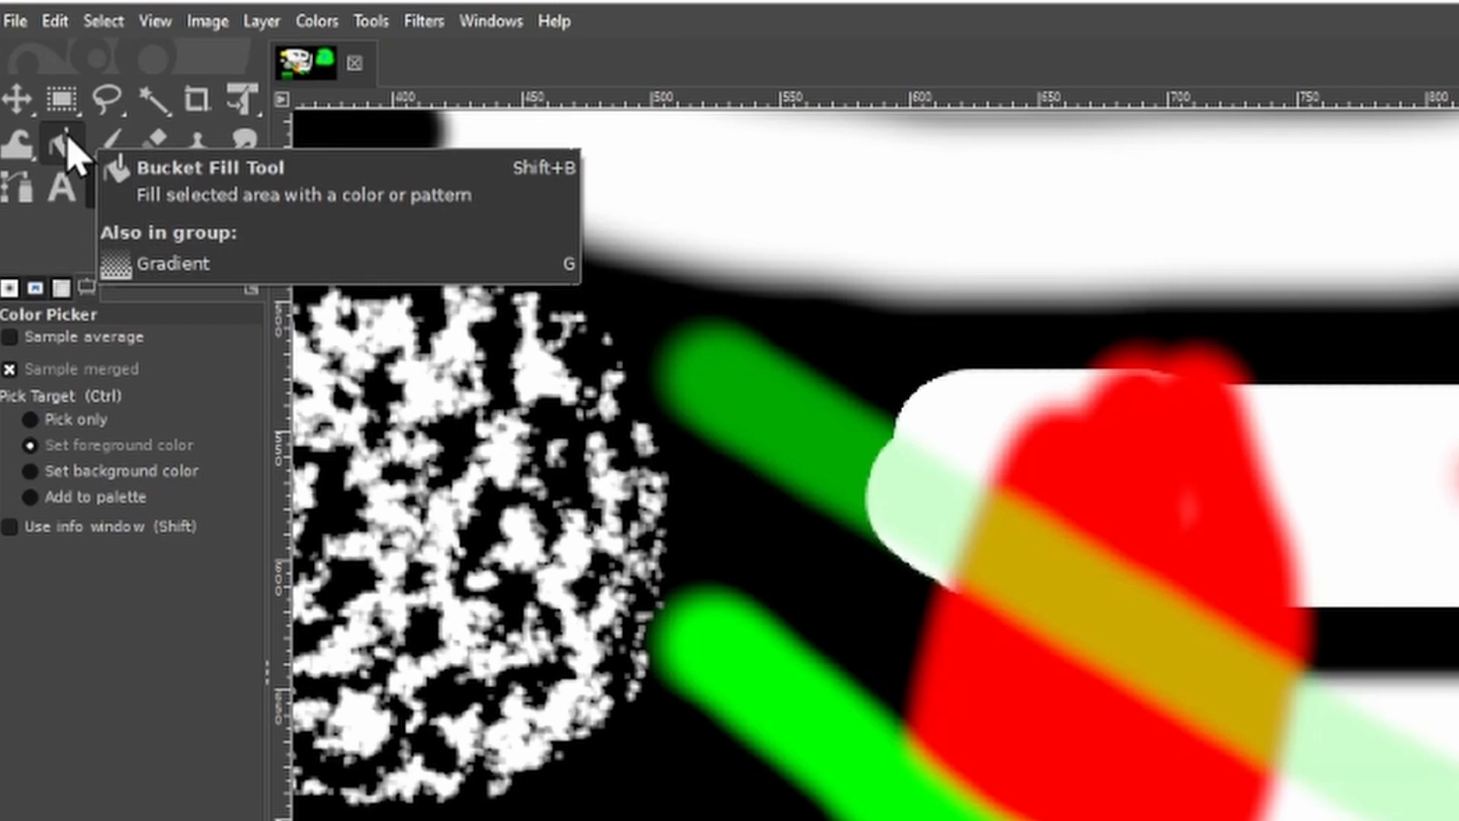
Step: Set the foreground color to magenta ff00ff and fill the bright green diagonal stroke using Bucket Fill
left_click(67, 141)
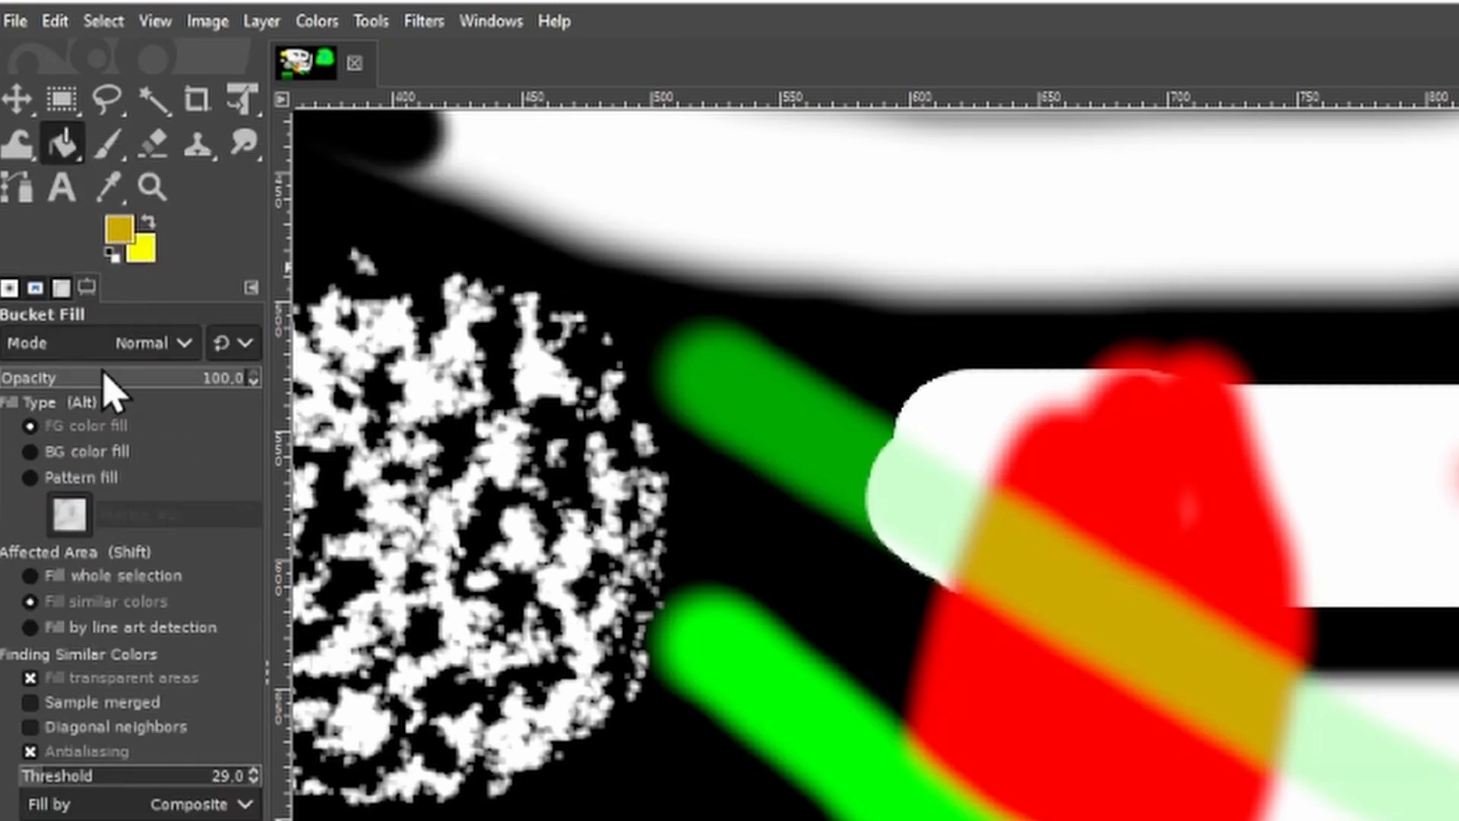
left_click(120, 230)
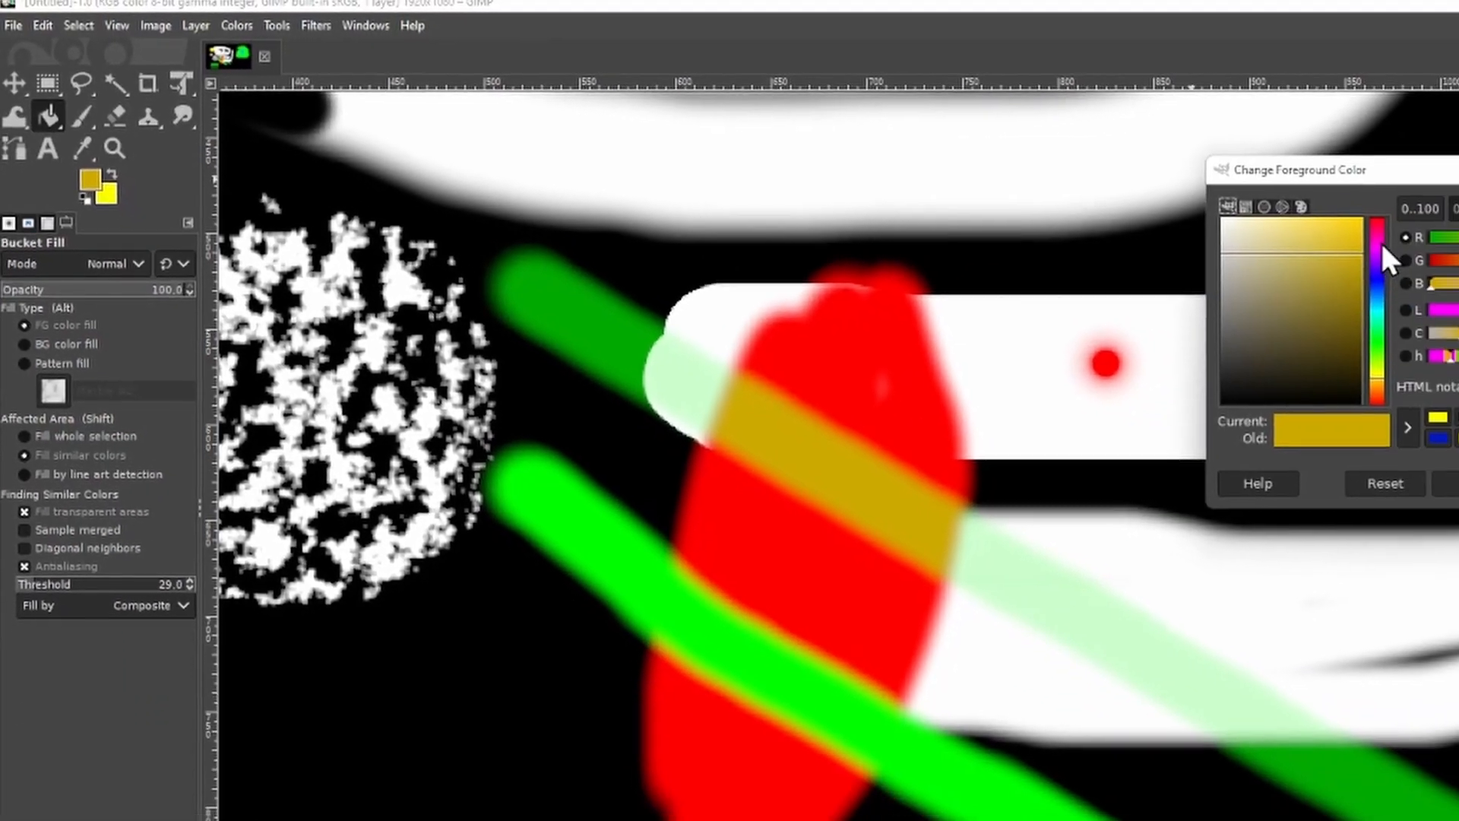
left_click(1380, 240)
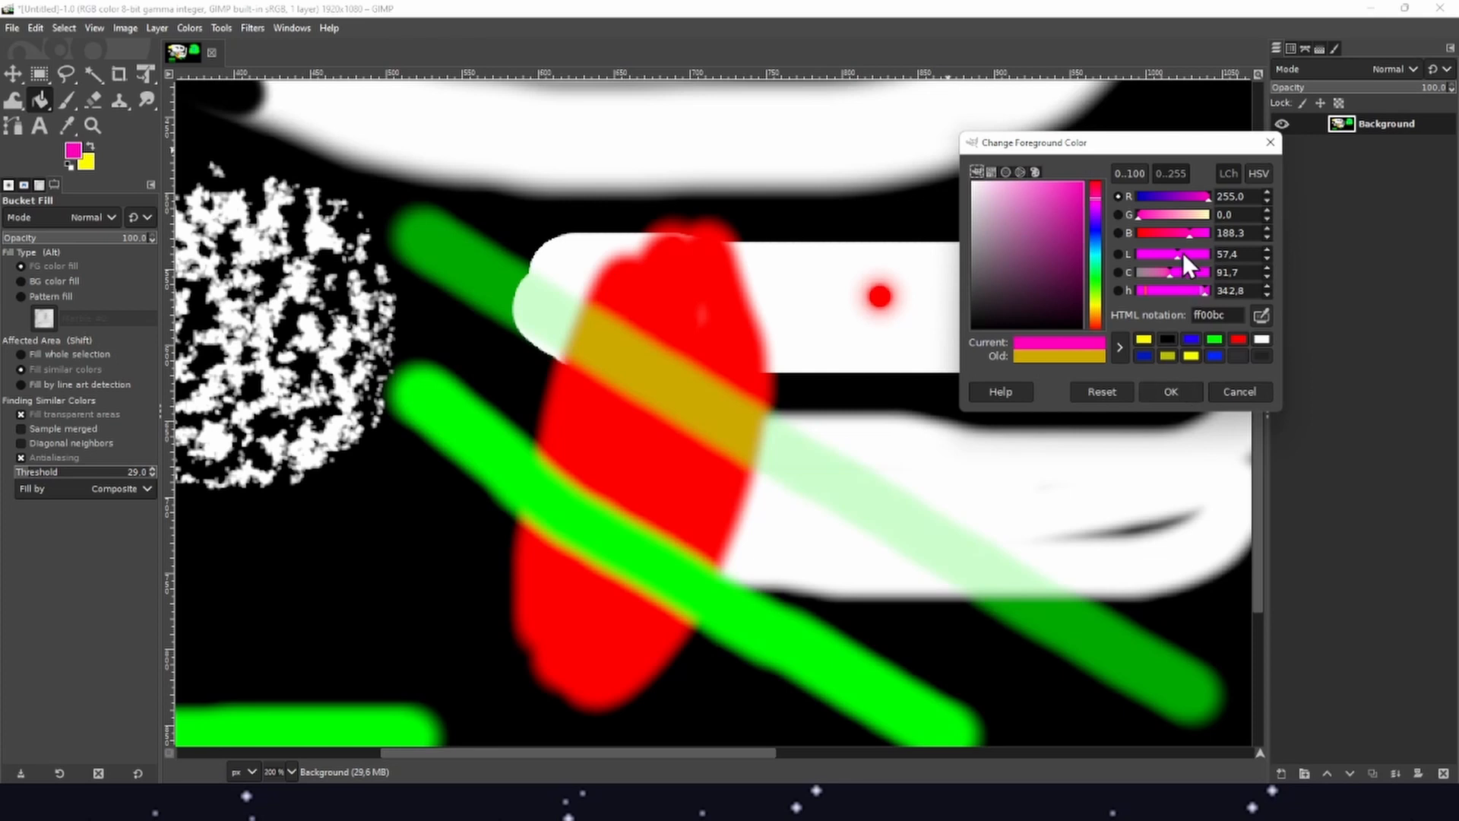
left_click_drag(1191, 233, 1213, 235)
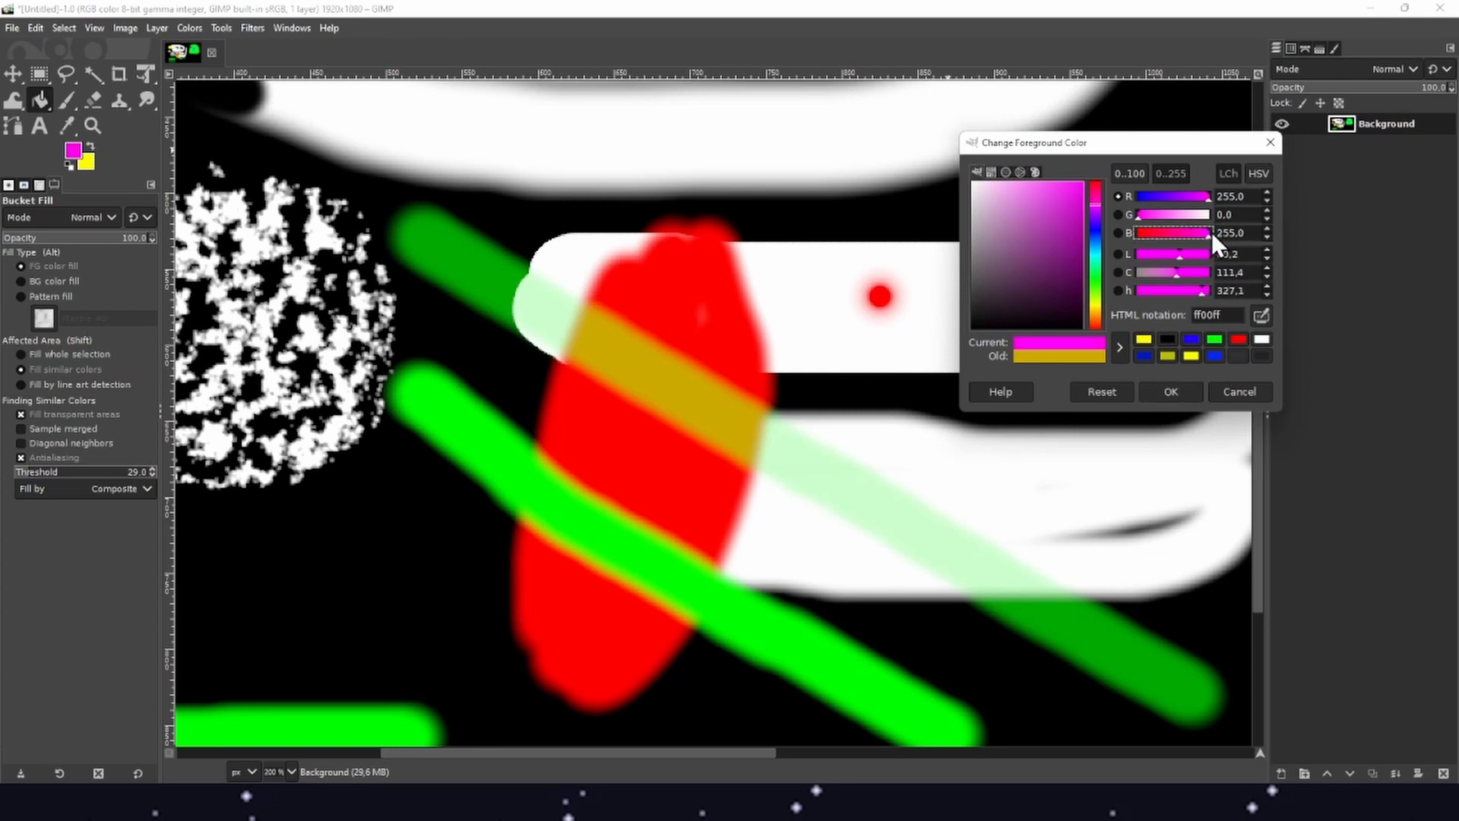
left_click(1168, 392)
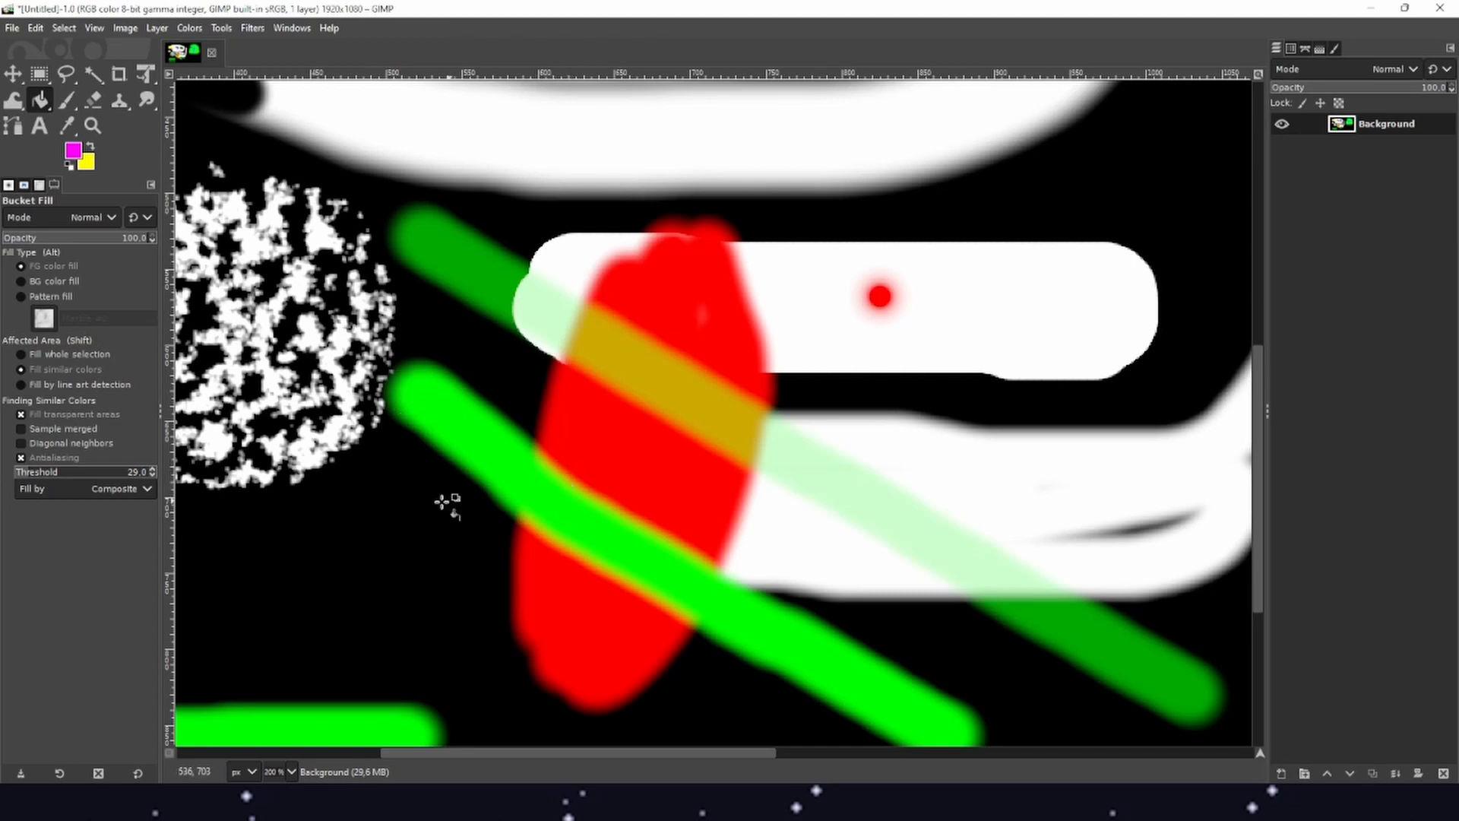
left_click(584, 531)
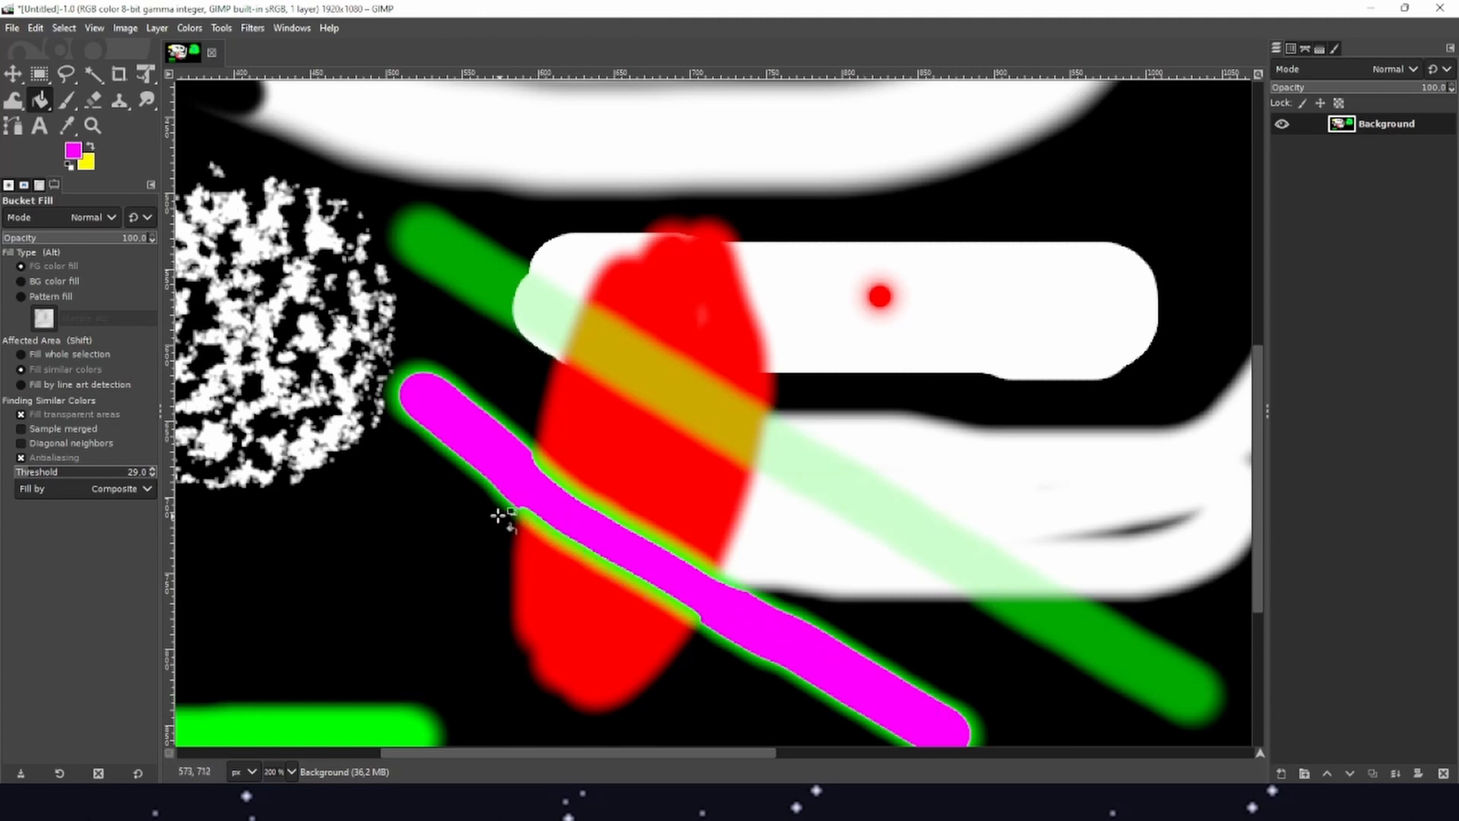
Step: Raise the Bucket Fill threshold to 66.6 and fill the yellow blob with magenta
left_click_drag(394, 522, 409, 490)
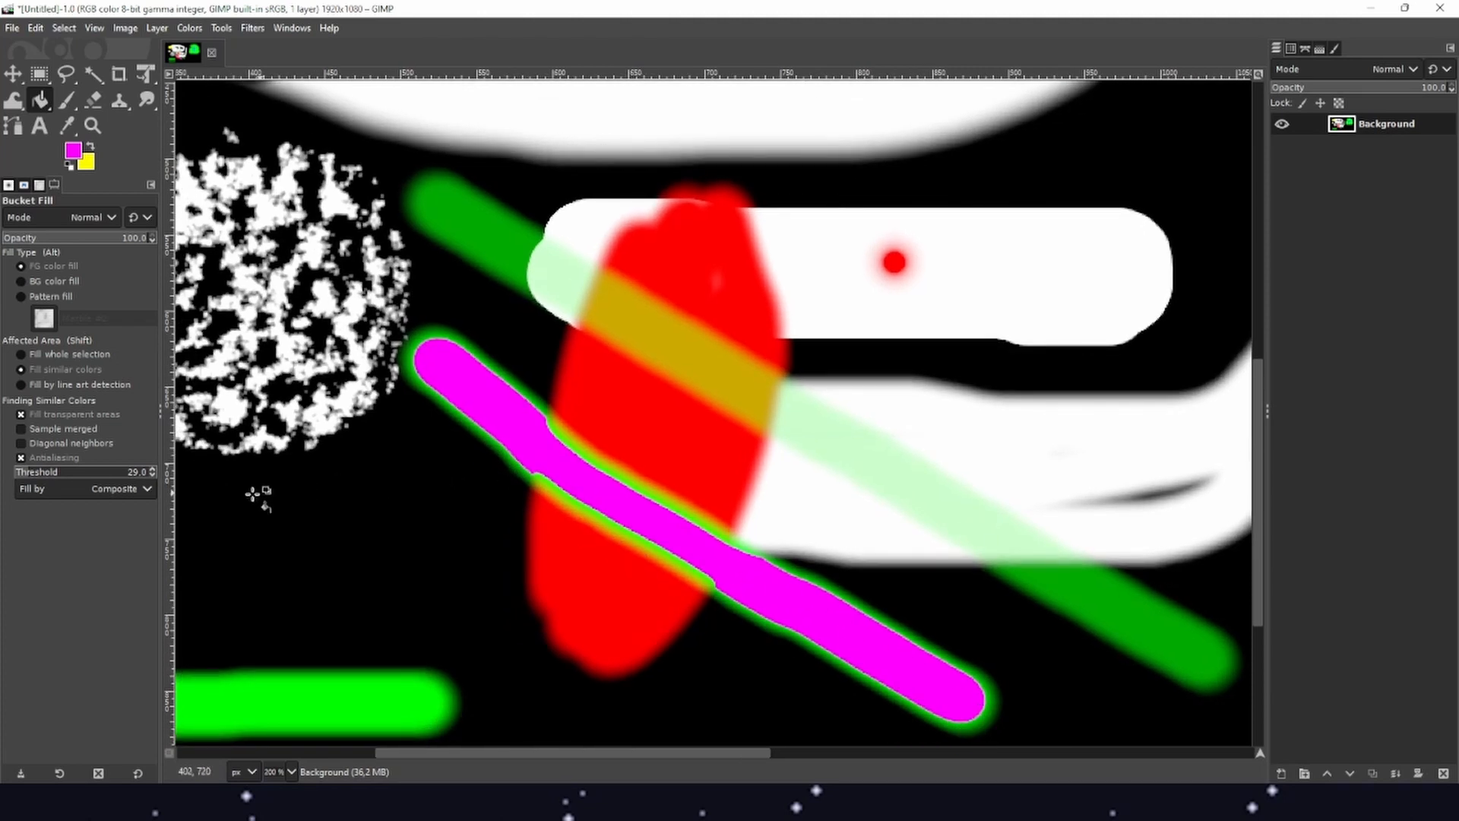
left_click(36, 473)
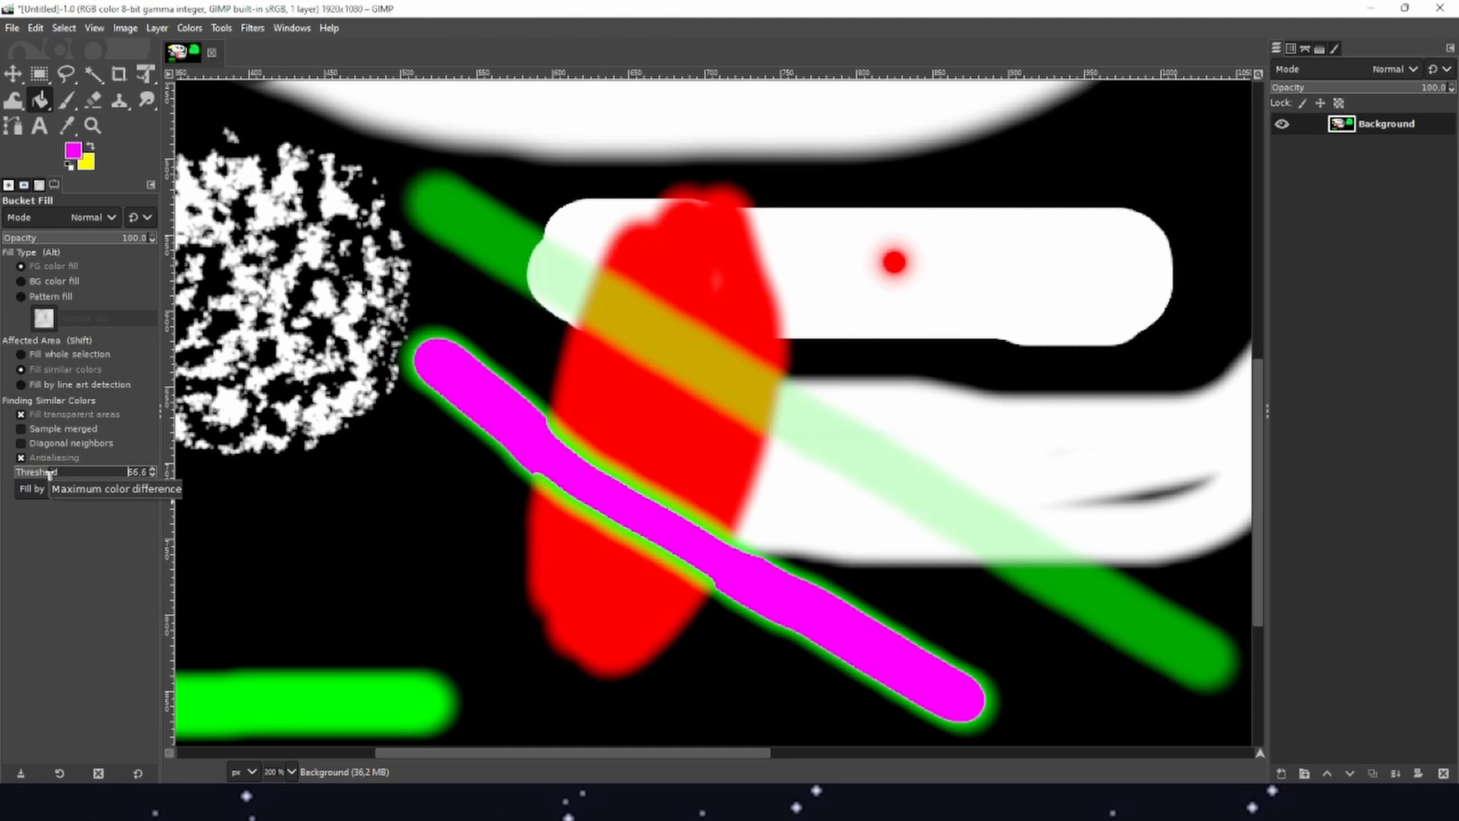
left_click_drag(451, 554, 250, 629)
left_click_drag(632, 244, 950, 682)
scroll(649, 479, "left", 5)
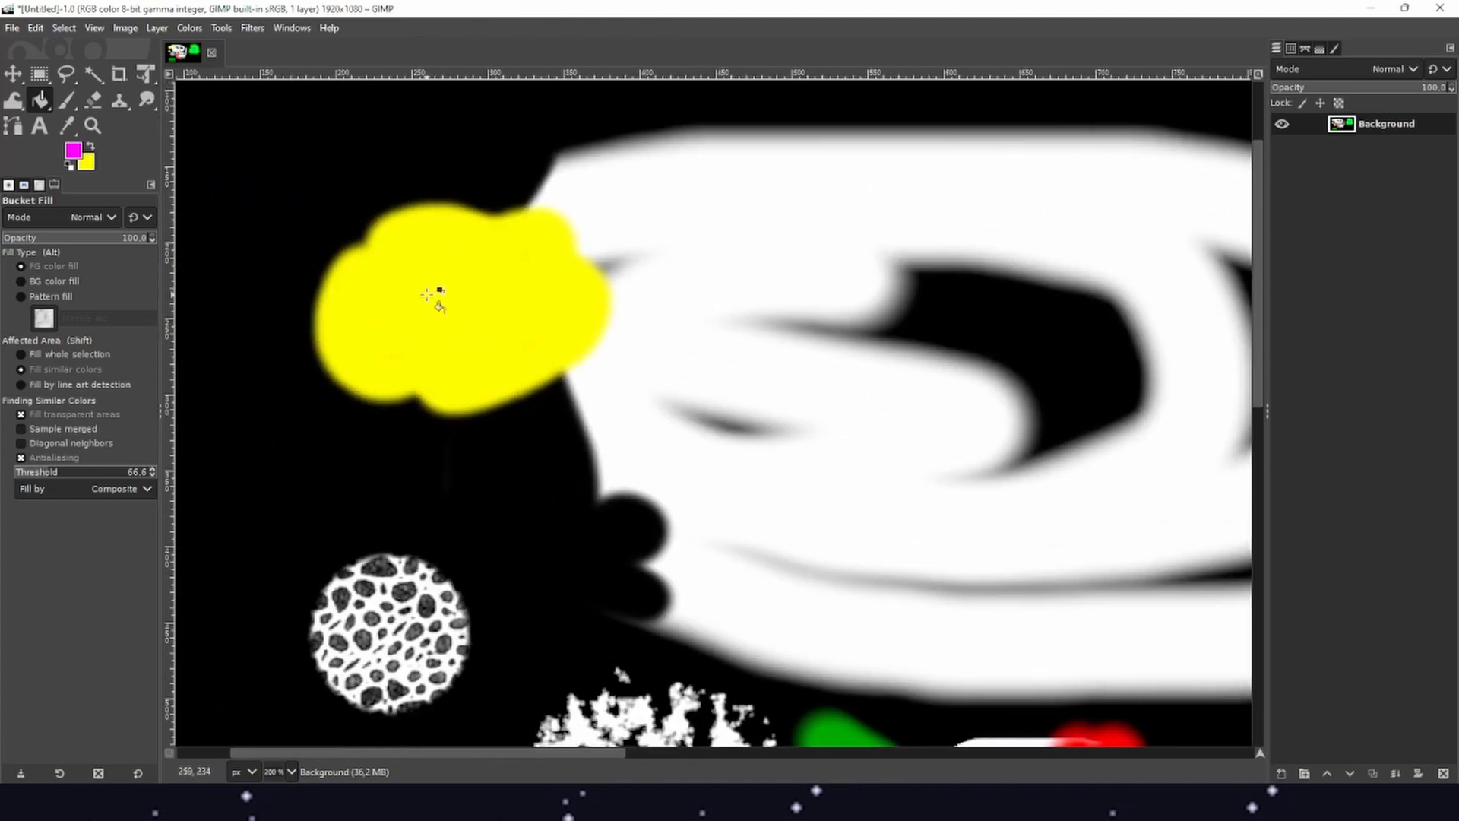
left_click(449, 332)
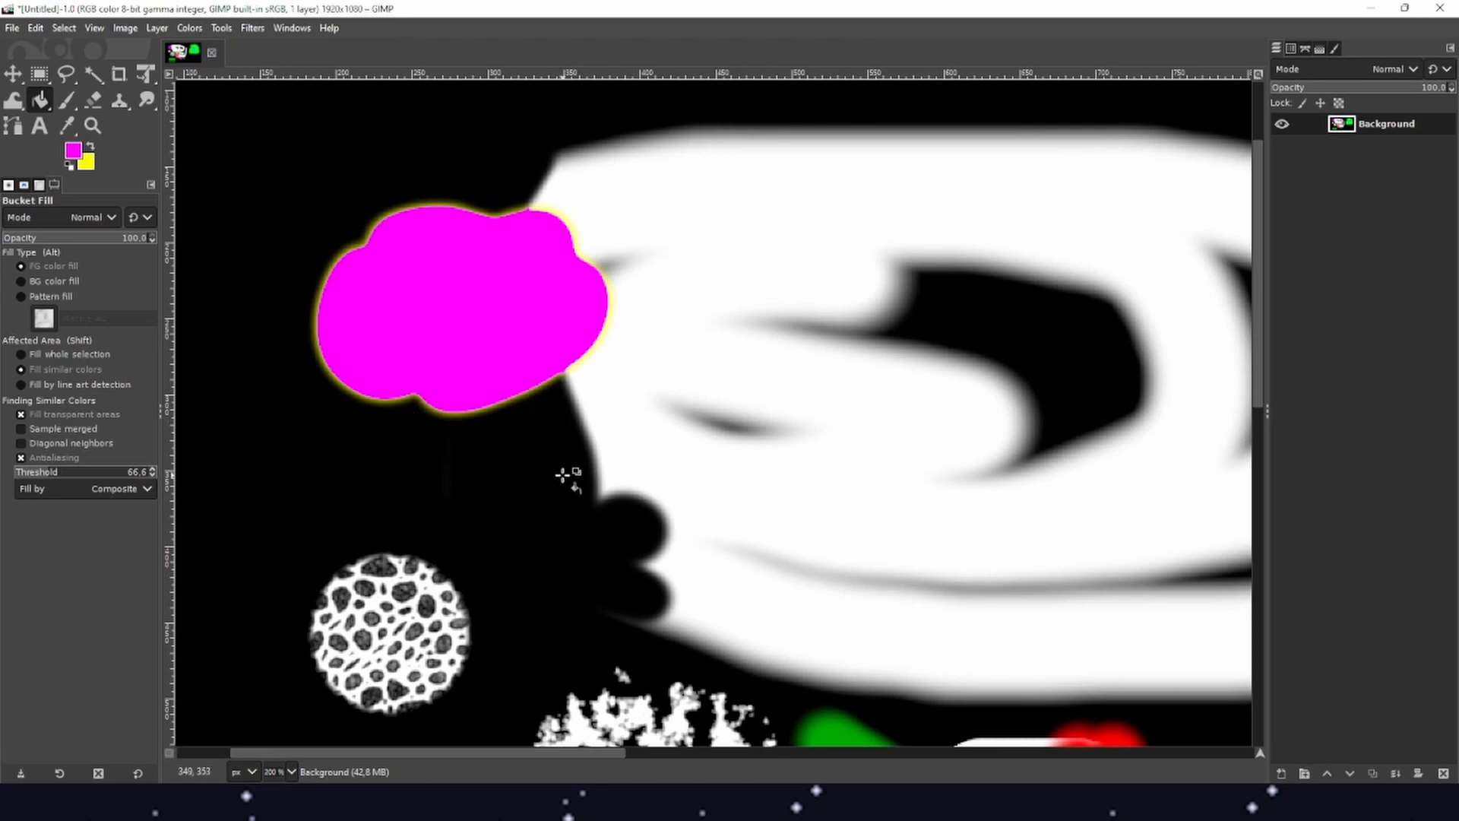
left_click_drag(561, 473, 428, 307)
left_click_drag(677, 437, 571, 248)
left_click_drag(728, 487, 644, 357)
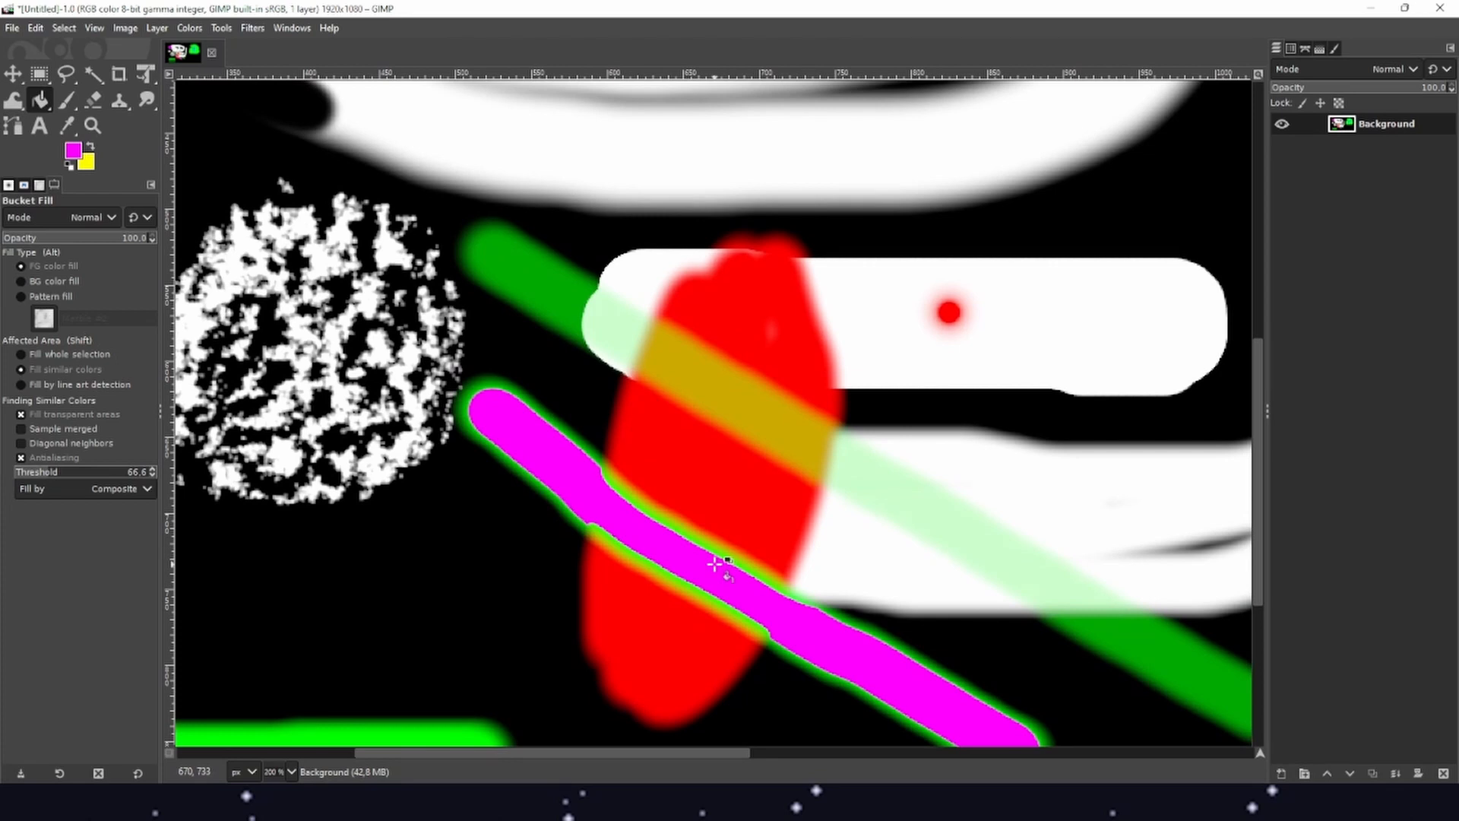
Step: With the Bucket Fill threshold raised to 139.1, set the foreground color to blue 3700ff and fill the black background
left_click_drag(723, 511, 658, 446)
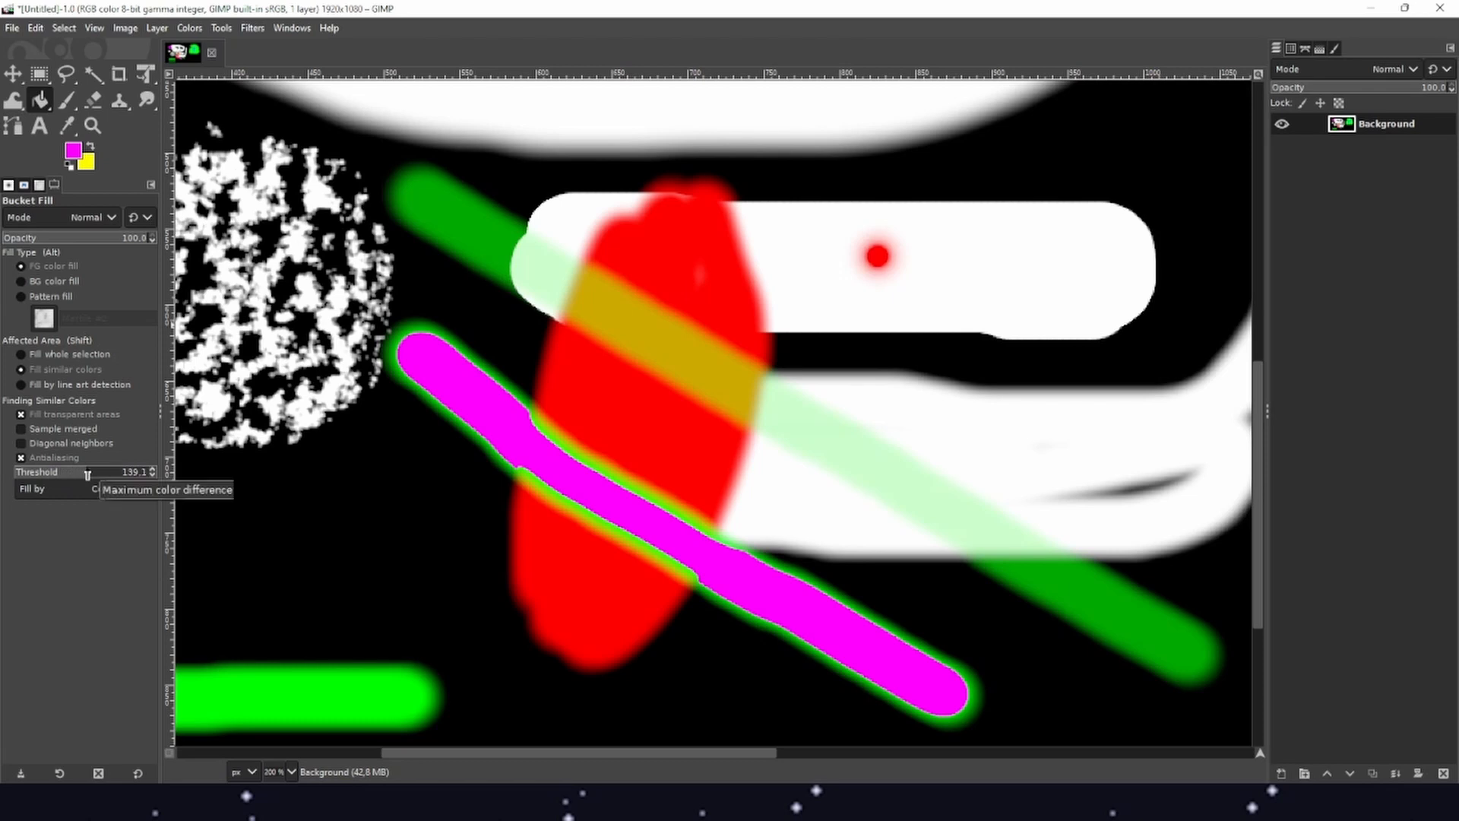
left_click(71, 151)
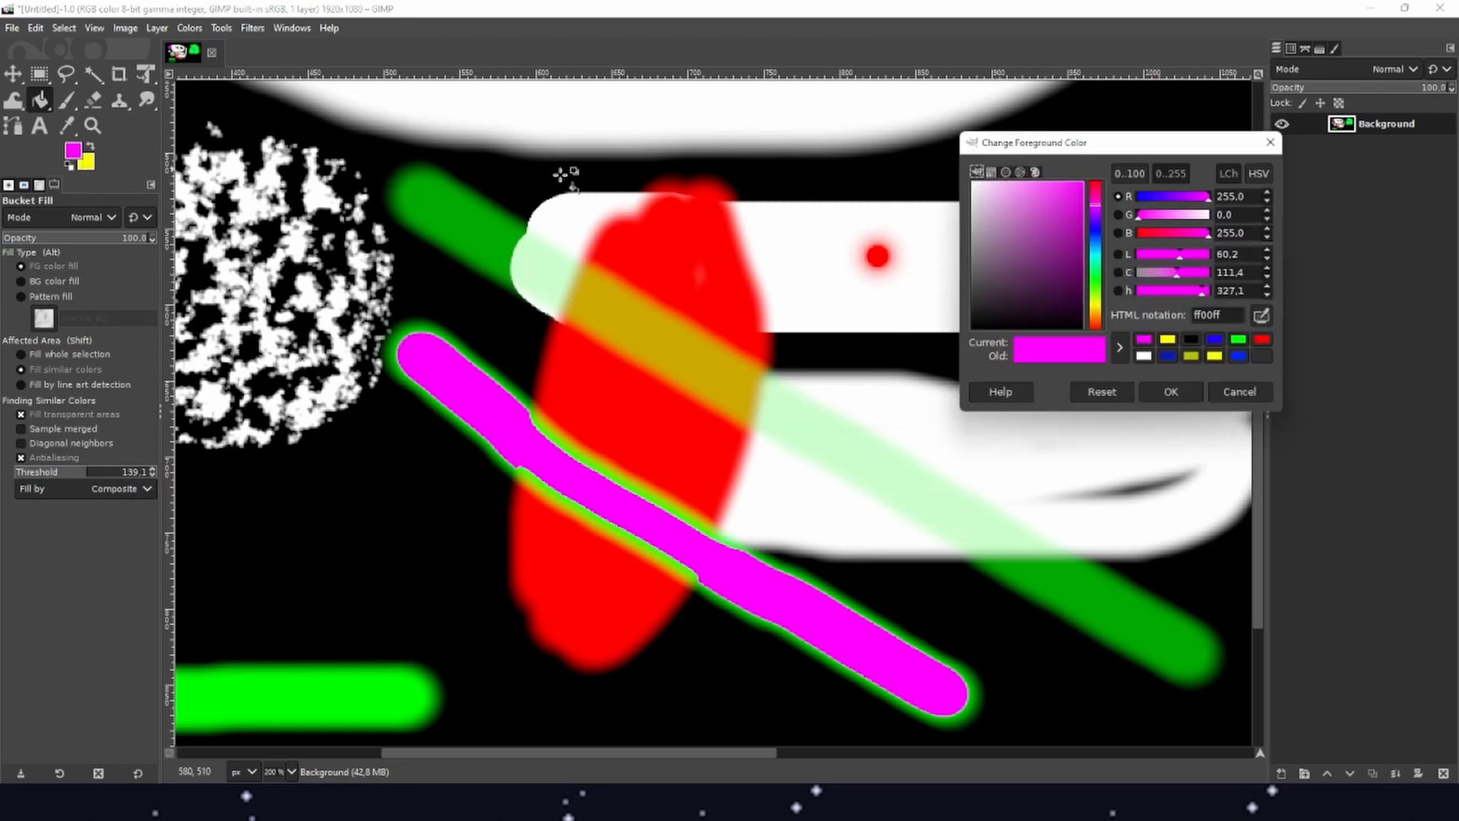
left_click(1095, 226)
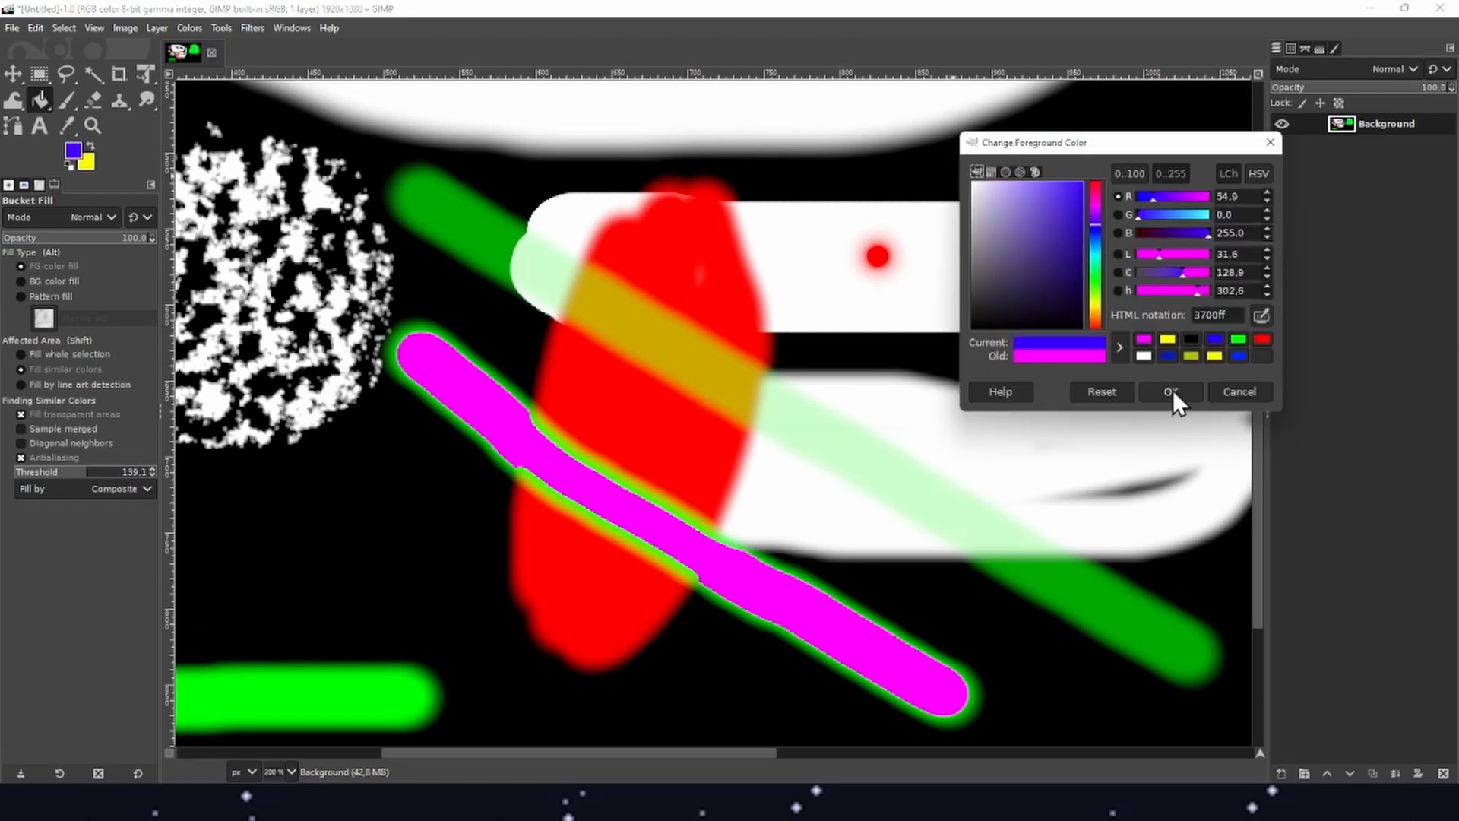
left_click(1173, 390)
left_click_drag(293, 393, 397, 408)
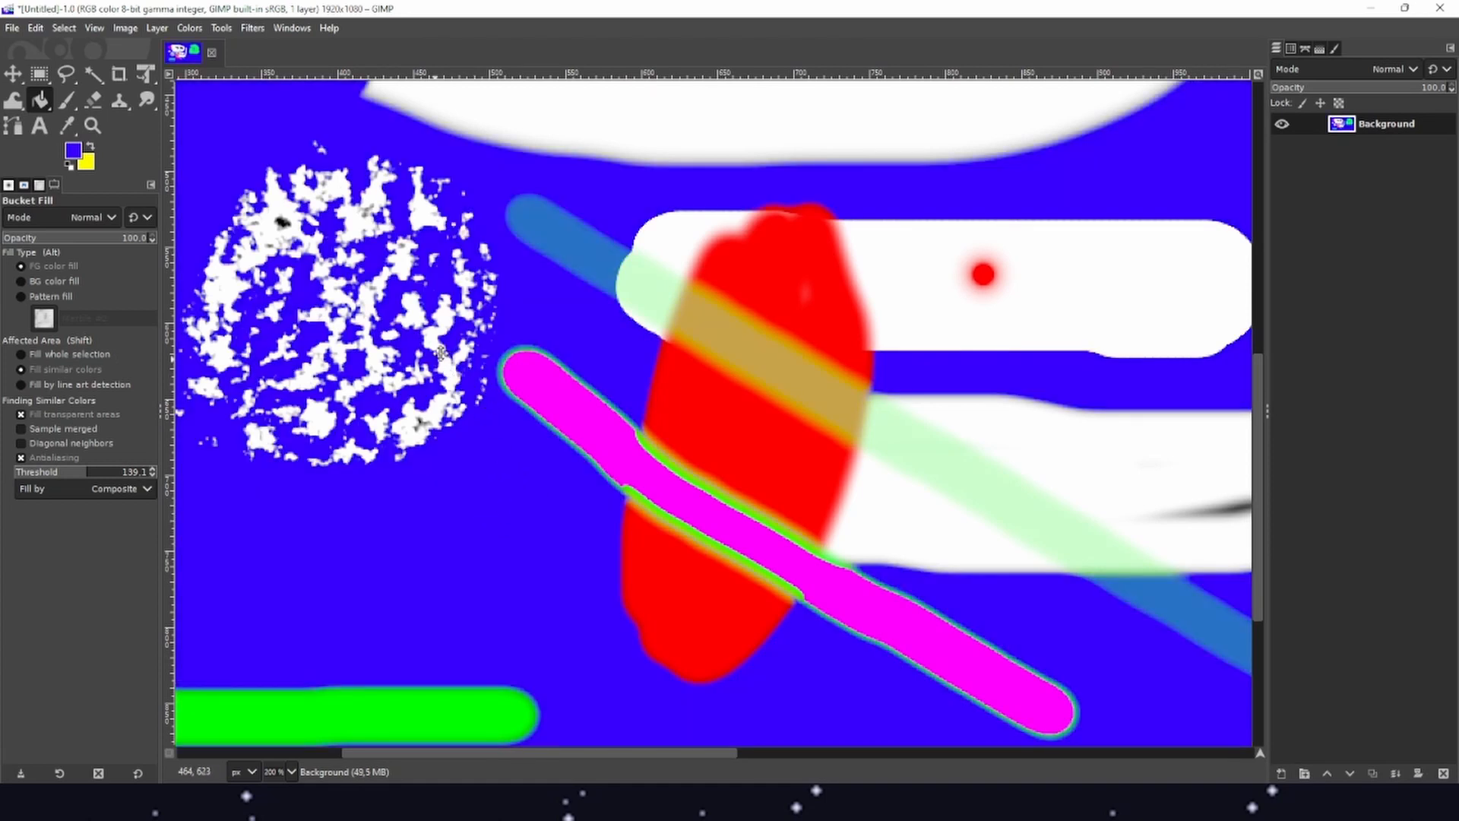
left_click_drag(441, 352, 379, 367)
mouse_move(866, 389)
left_mouse_down()
mouse_move(694, 404)
mouse_move(868, 402)
left_mouse_up()
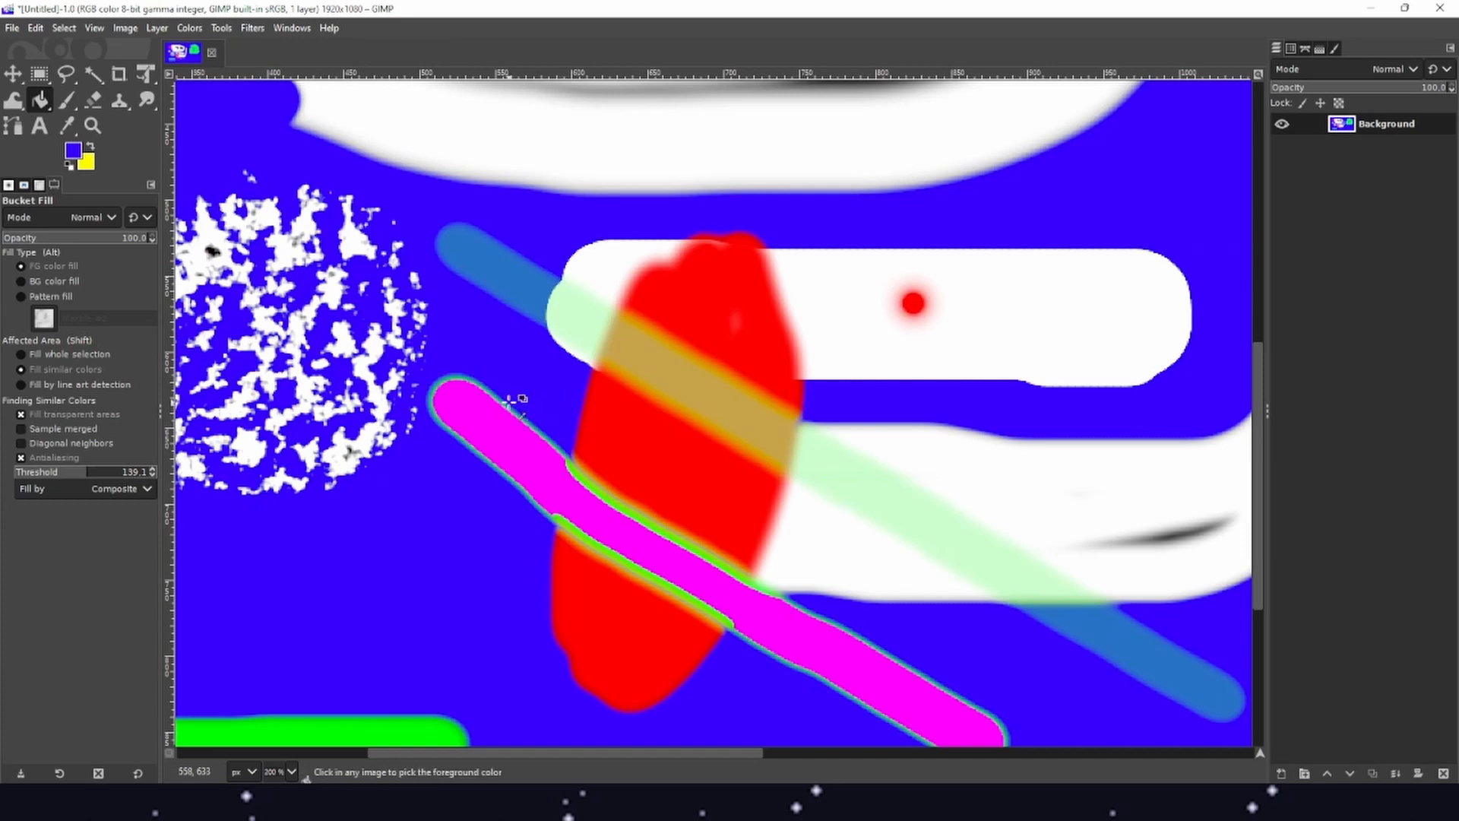
scroll(509, 401, "down", 2)
left_click_drag(500, 359, 498, 505)
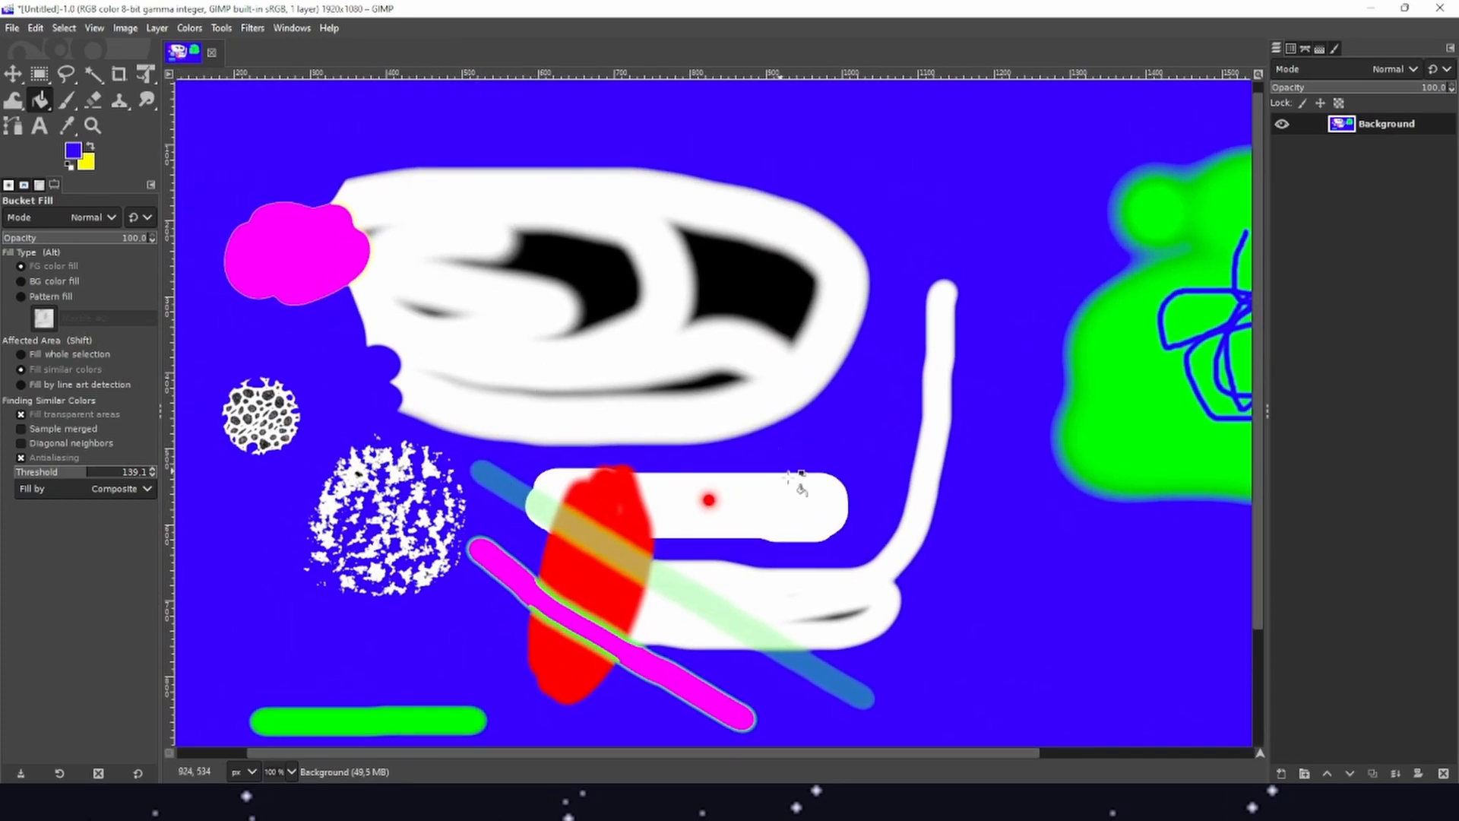
left_click_drag(801, 486, 828, 285)
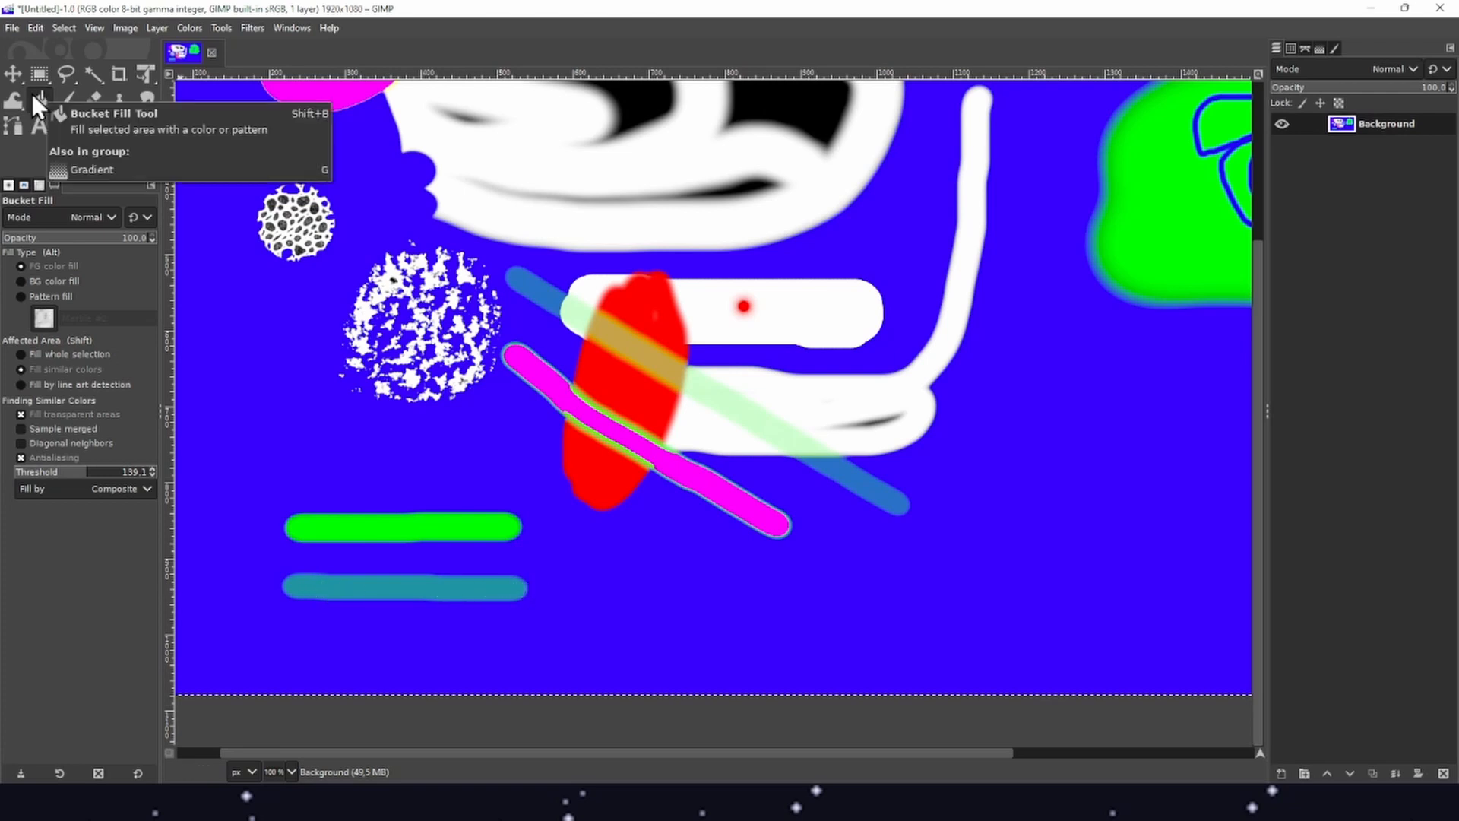
Step: Switch to the Gradient tool and try a diagonal gradient about 364 px long beside the rough white circle, then cancel it
scroll(509, 316, "up", 3)
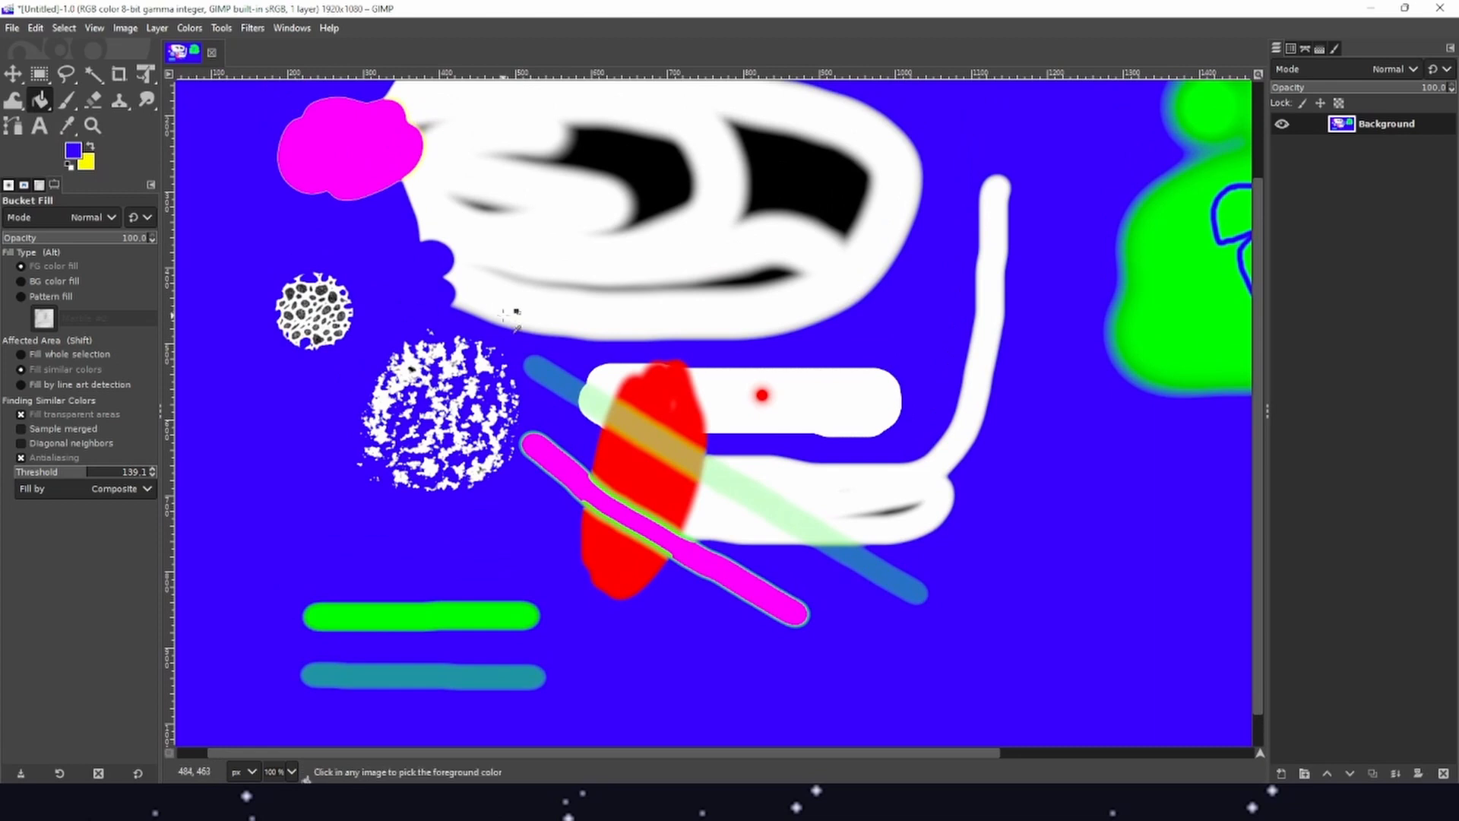
scroll(510, 315, "down", 1)
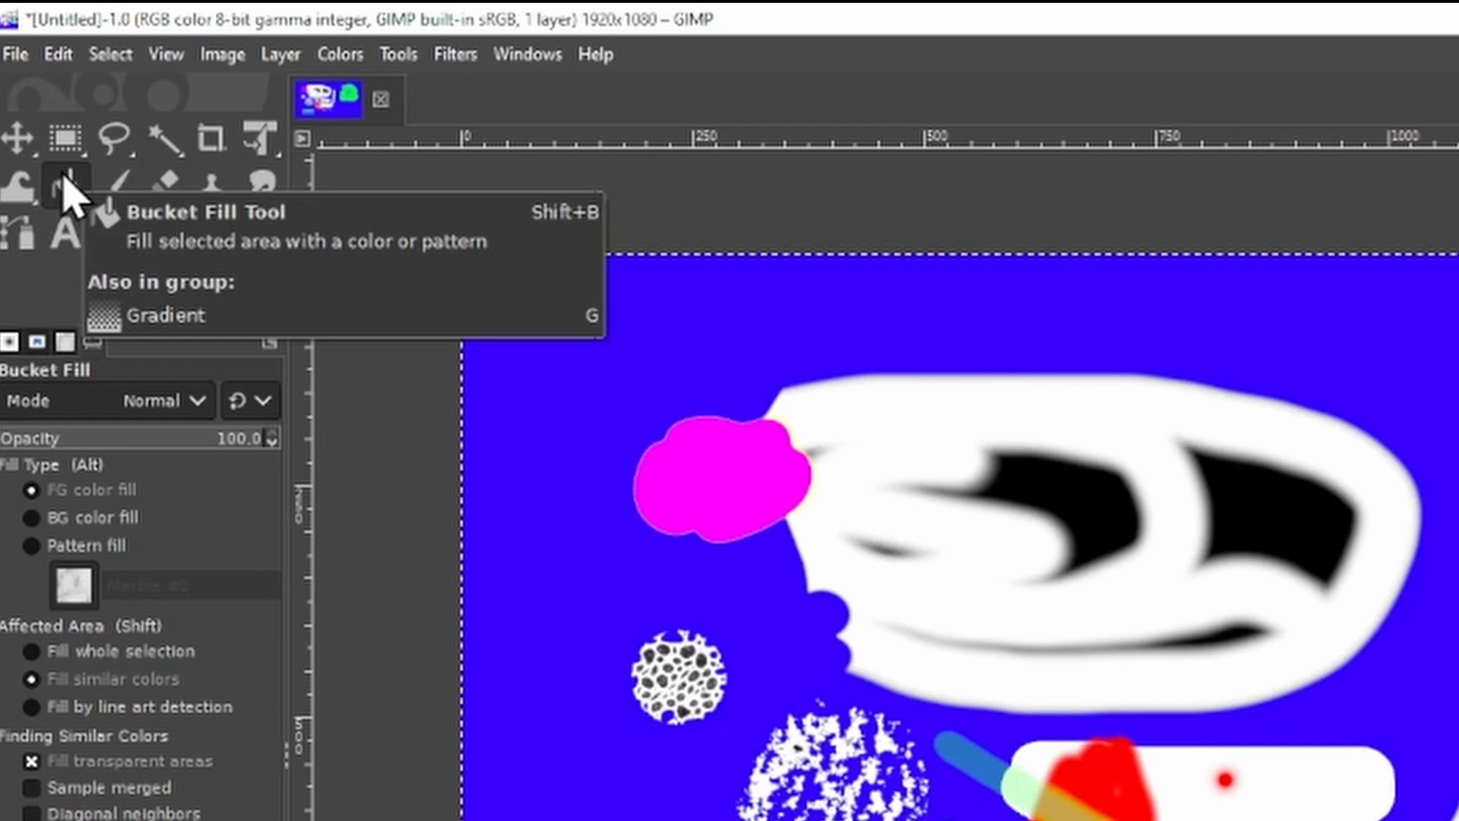
right_click(64, 178)
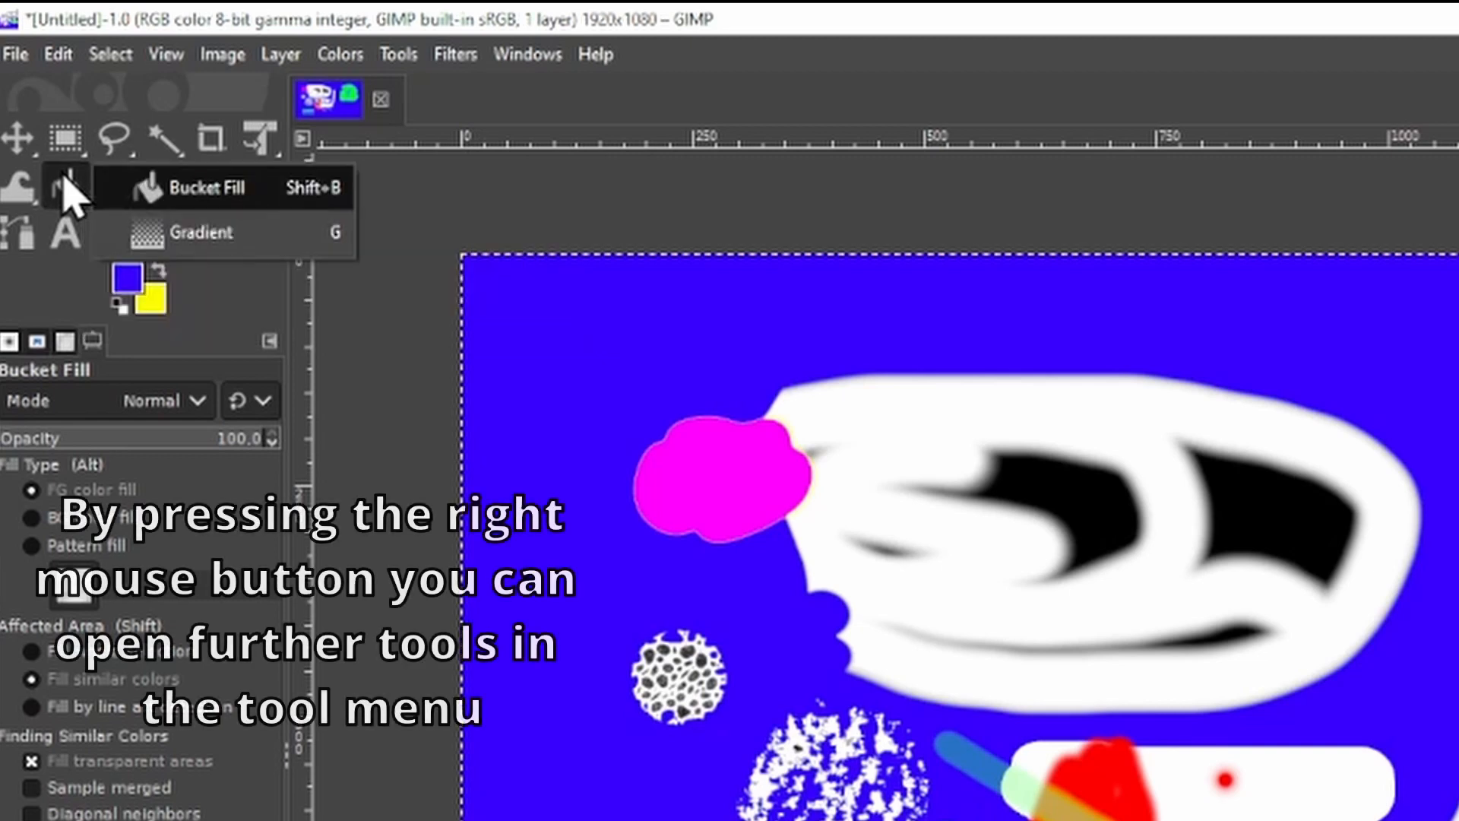
left_click(291, 242)
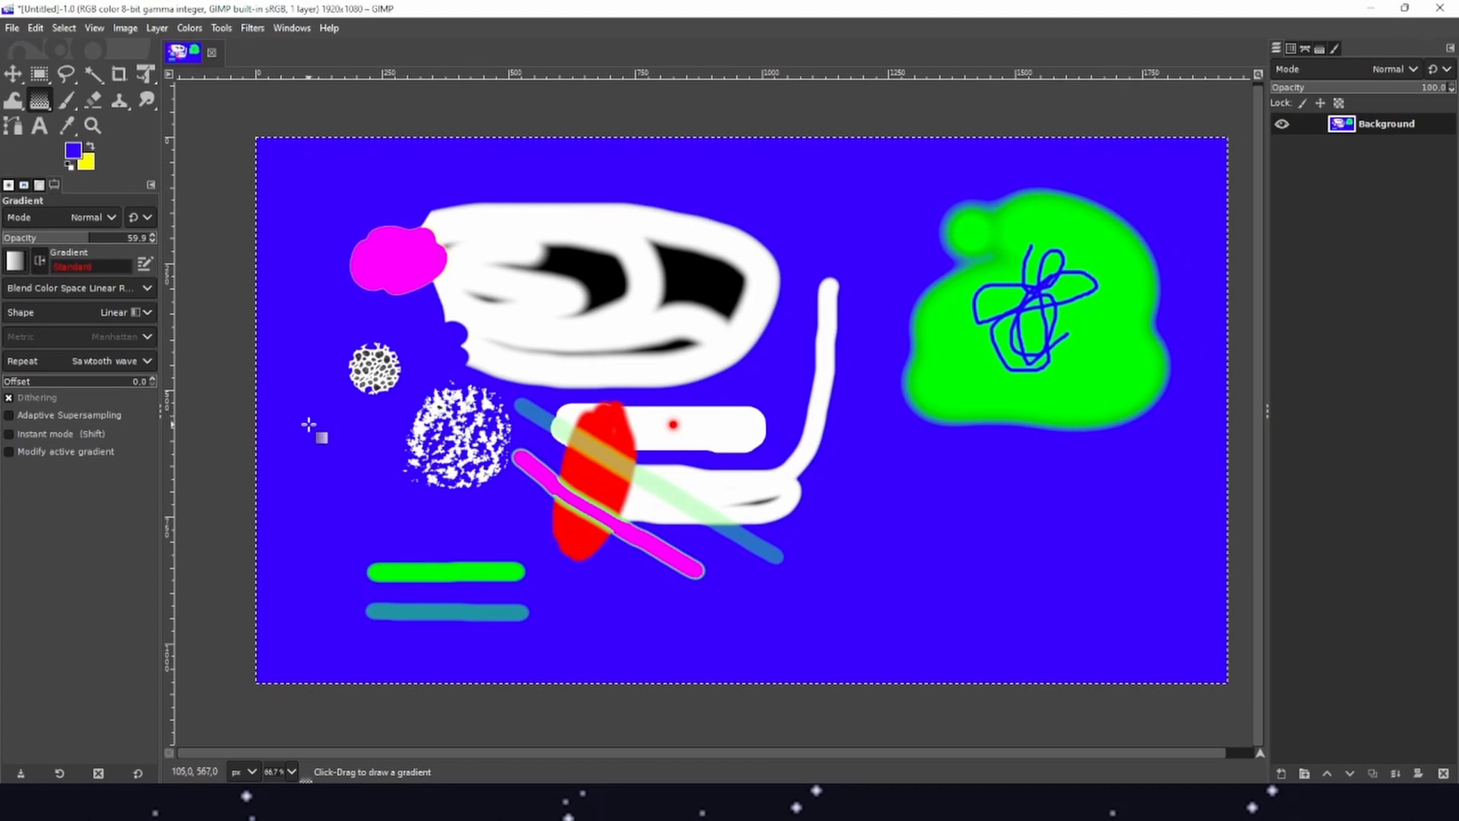
left_click_drag(313, 424, 464, 525)
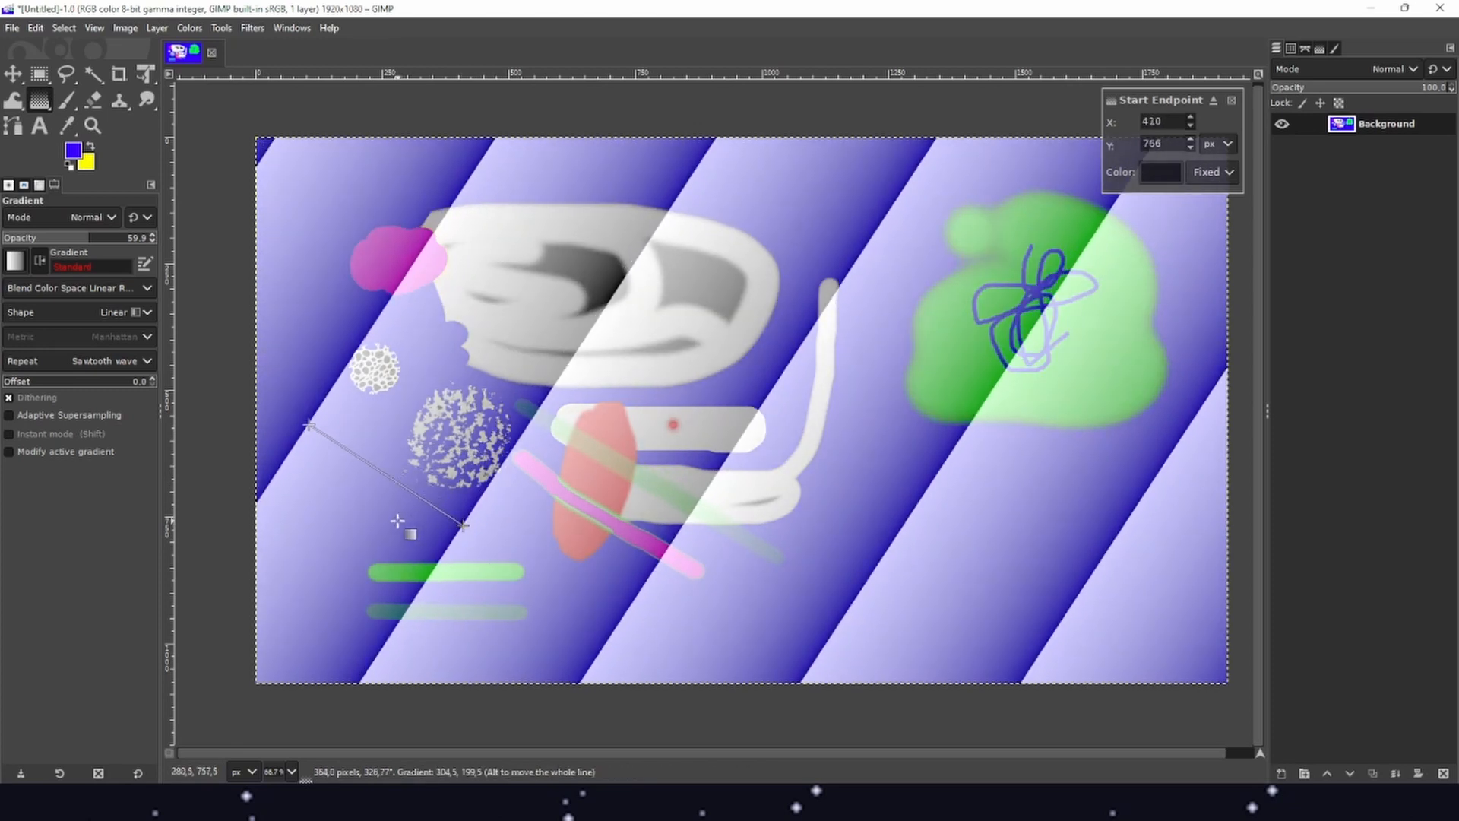
key("Escape")
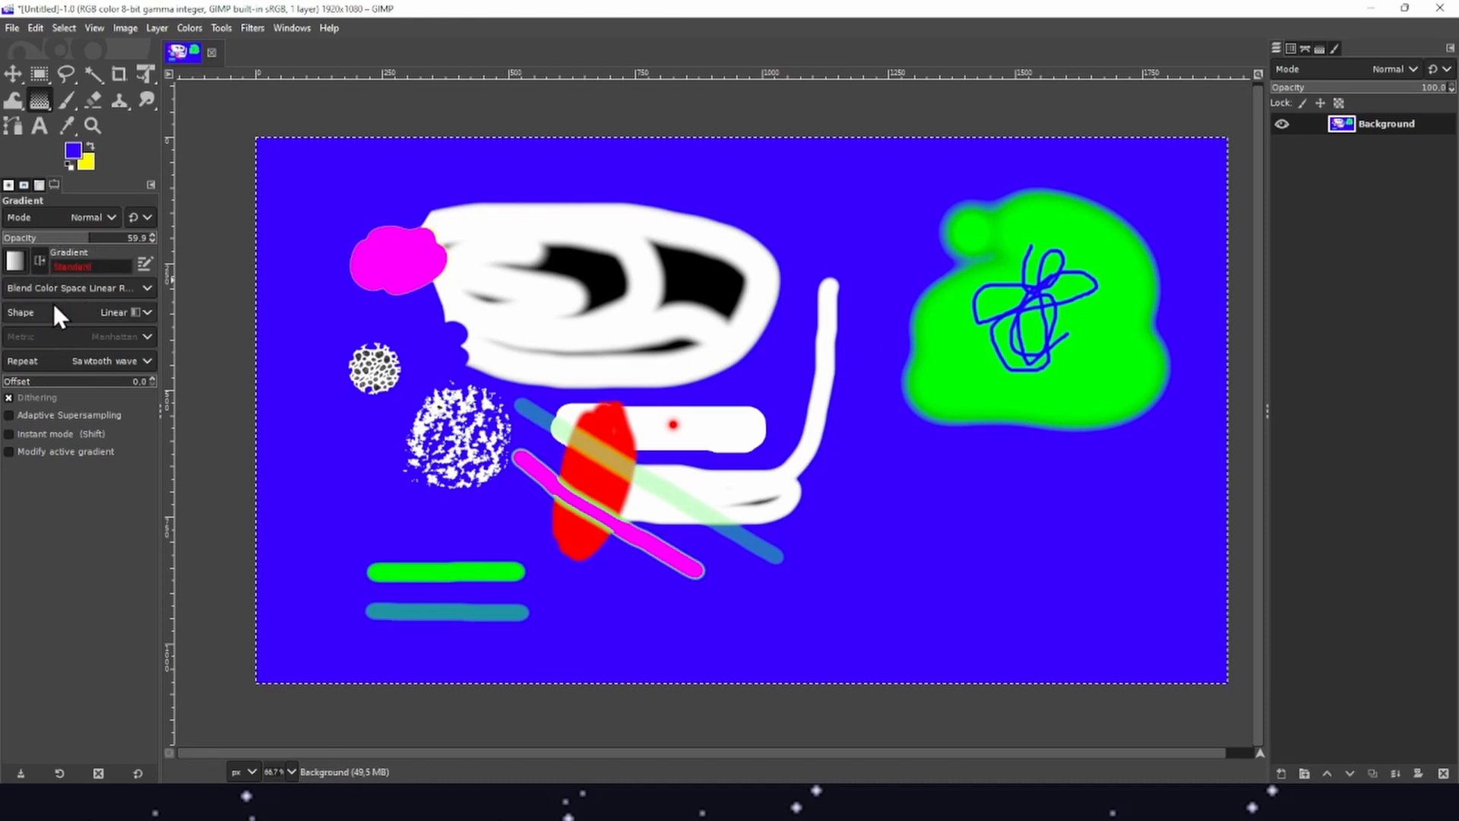
Step: Browse the available gradients for the Gradient tool and choose FG to BG (RGB)
scroll(13, 256, "down", 1)
left_click(12, 257)
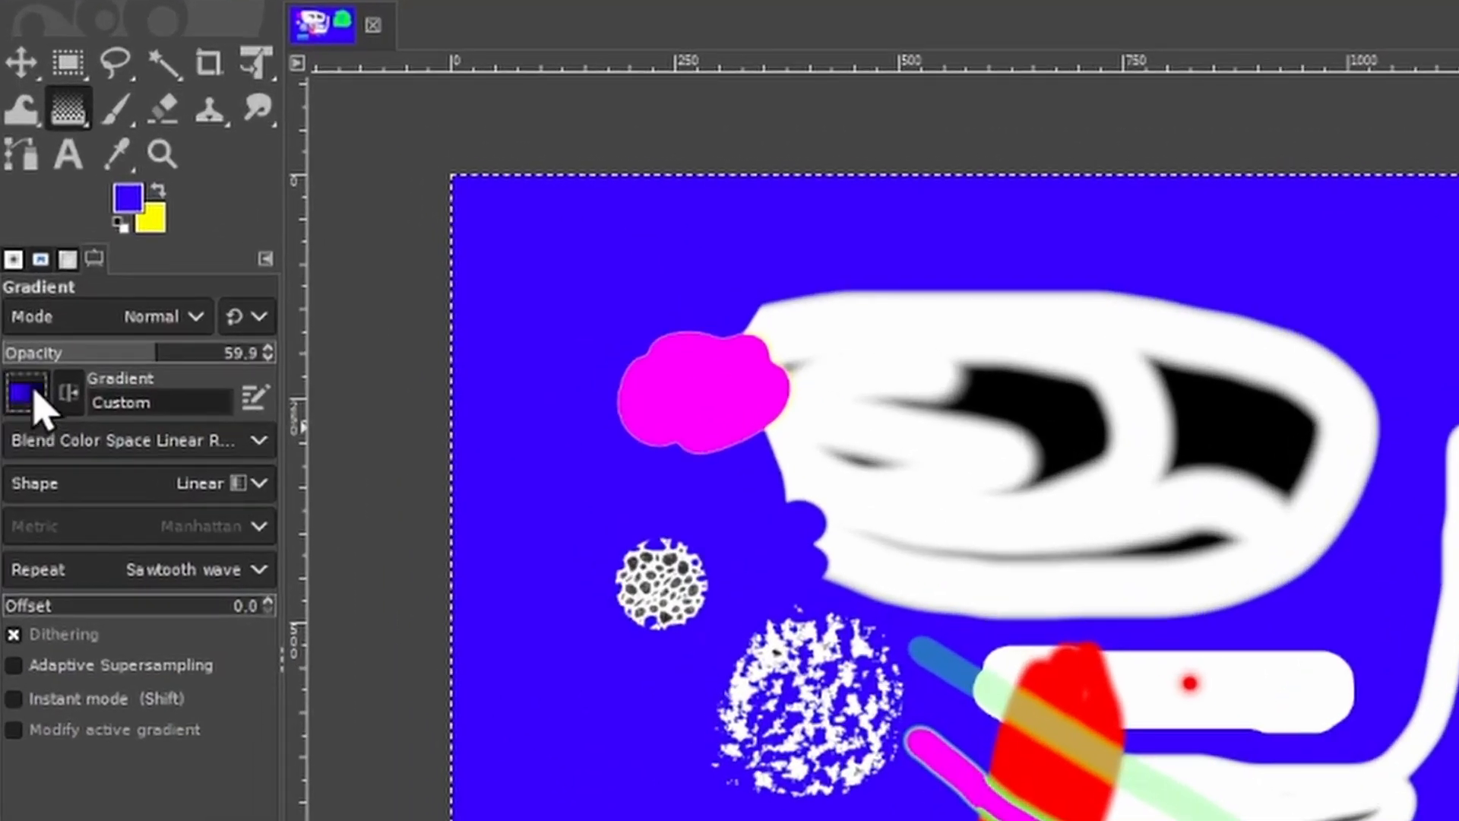
left_click(34, 393)
scroll(186, 537, "down", 3)
scroll(183, 540, "up", 3)
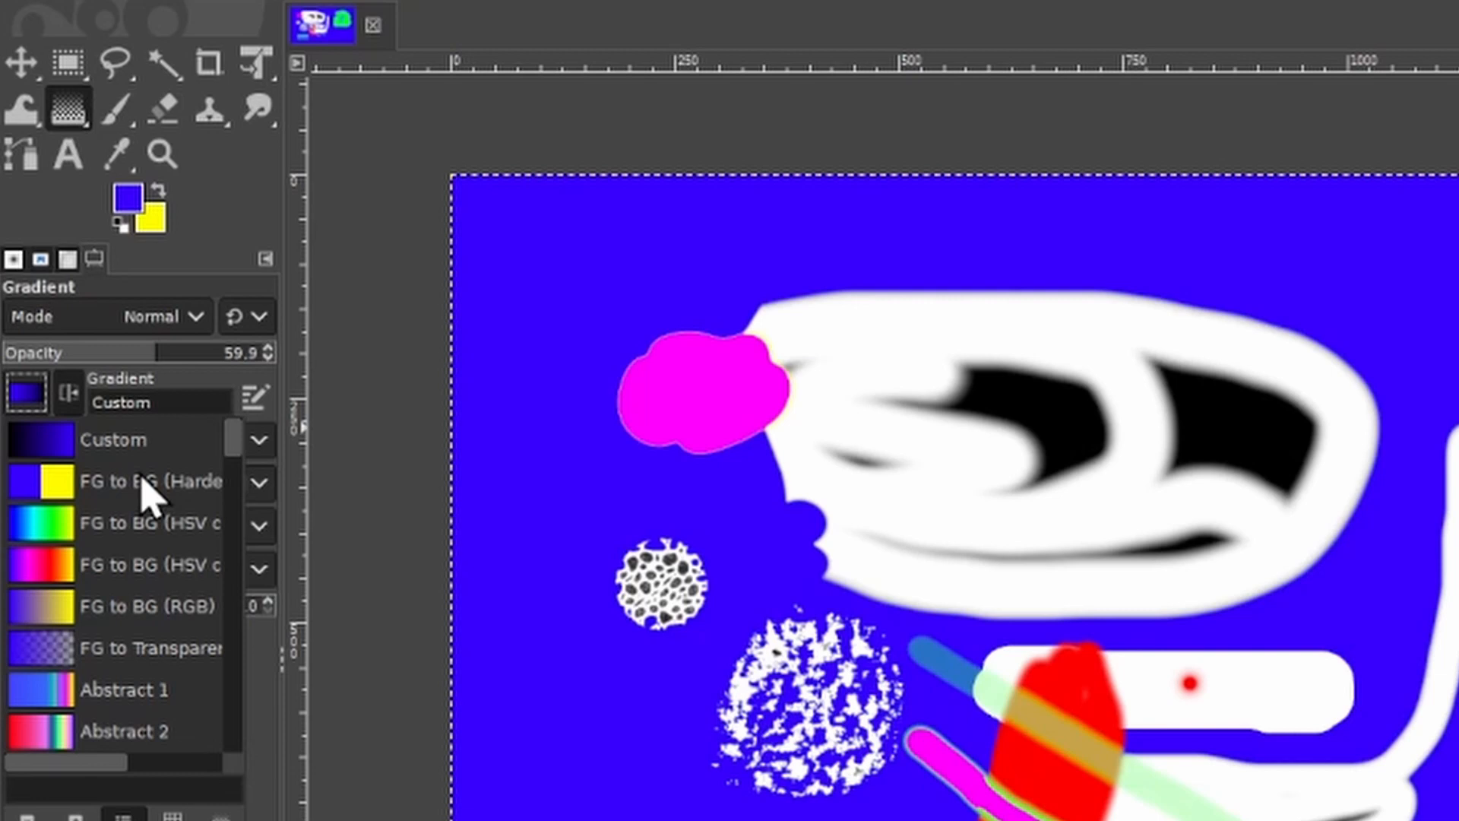
left_click(168, 623)
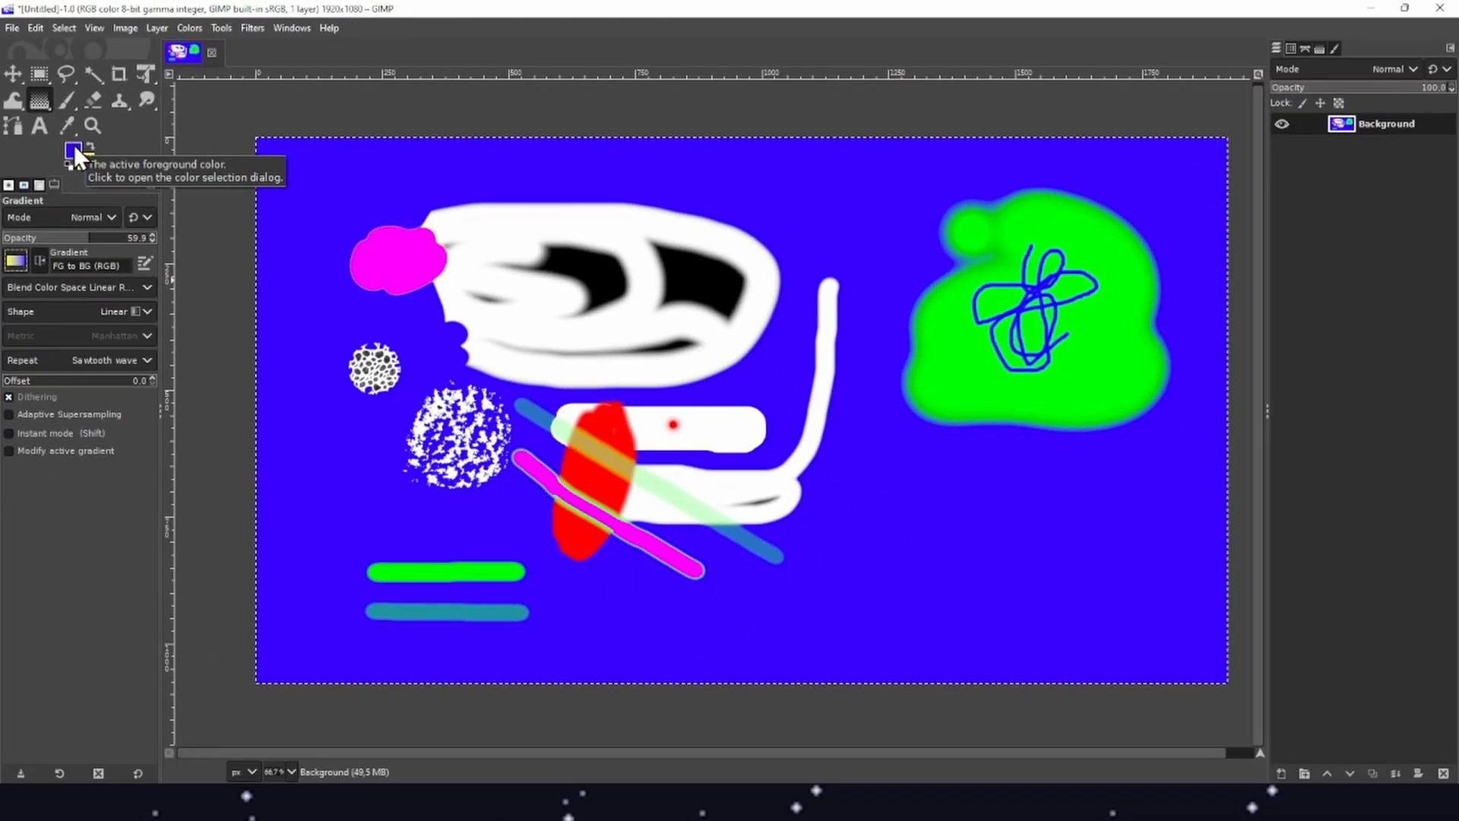
Step: Set the foreground color to red ff0000 and draw a nearly horizontal gradient line above the green strokes, its start endpoint at about X 477, Y 726
left_click(74, 149)
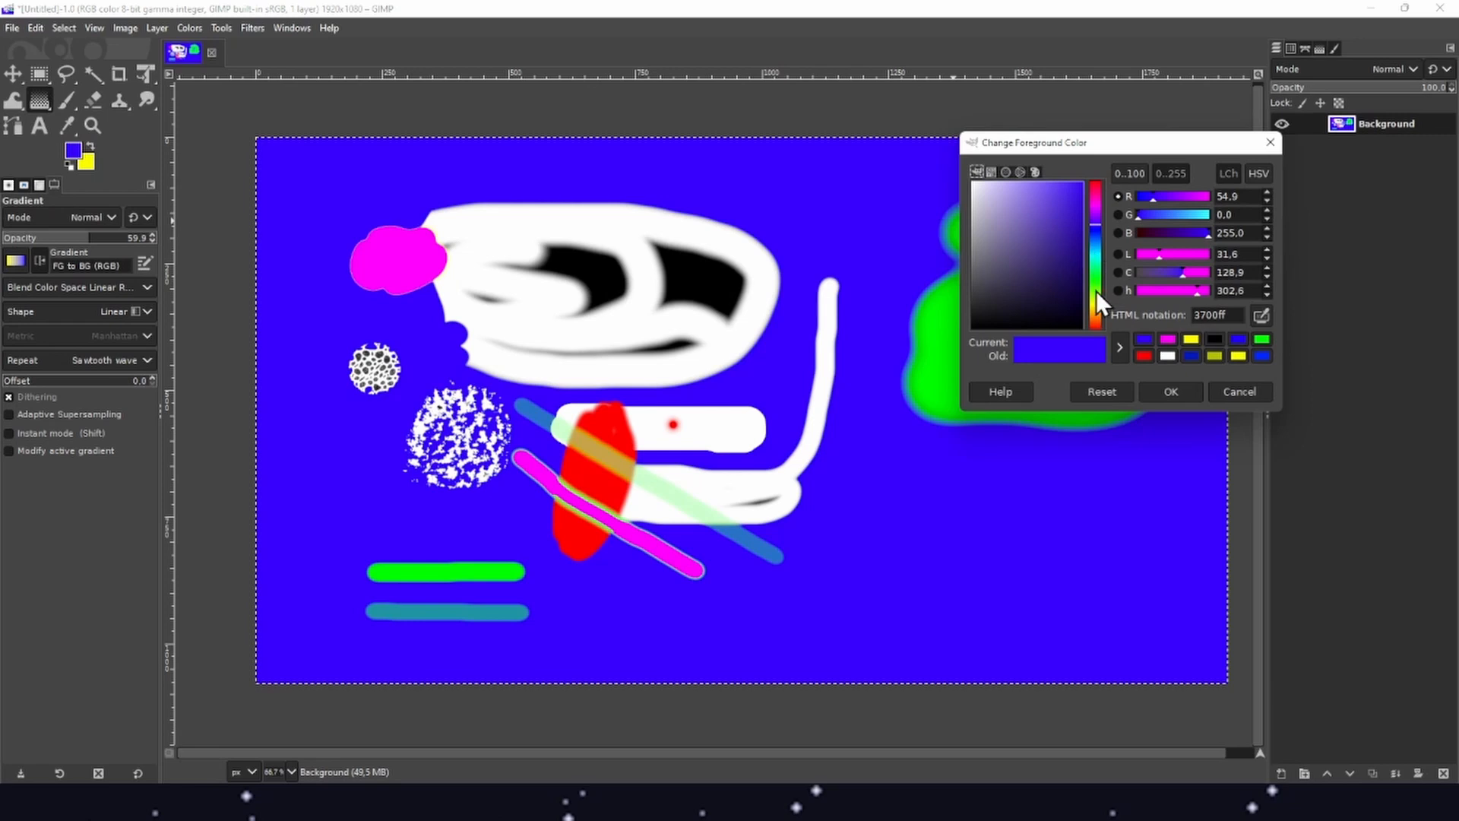
left_click_drag(1096, 290, 1089, 332)
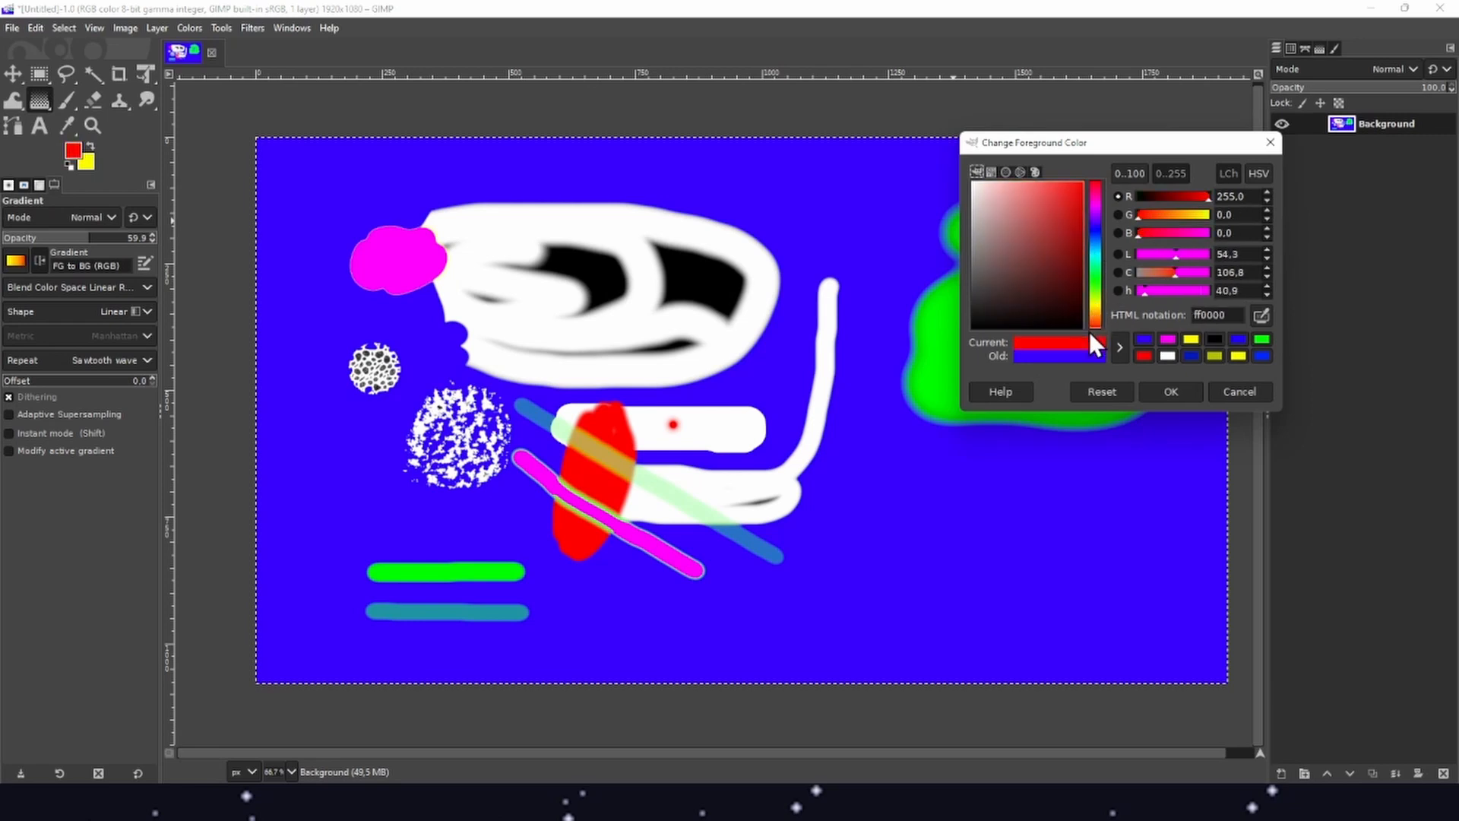
left_click(1172, 391)
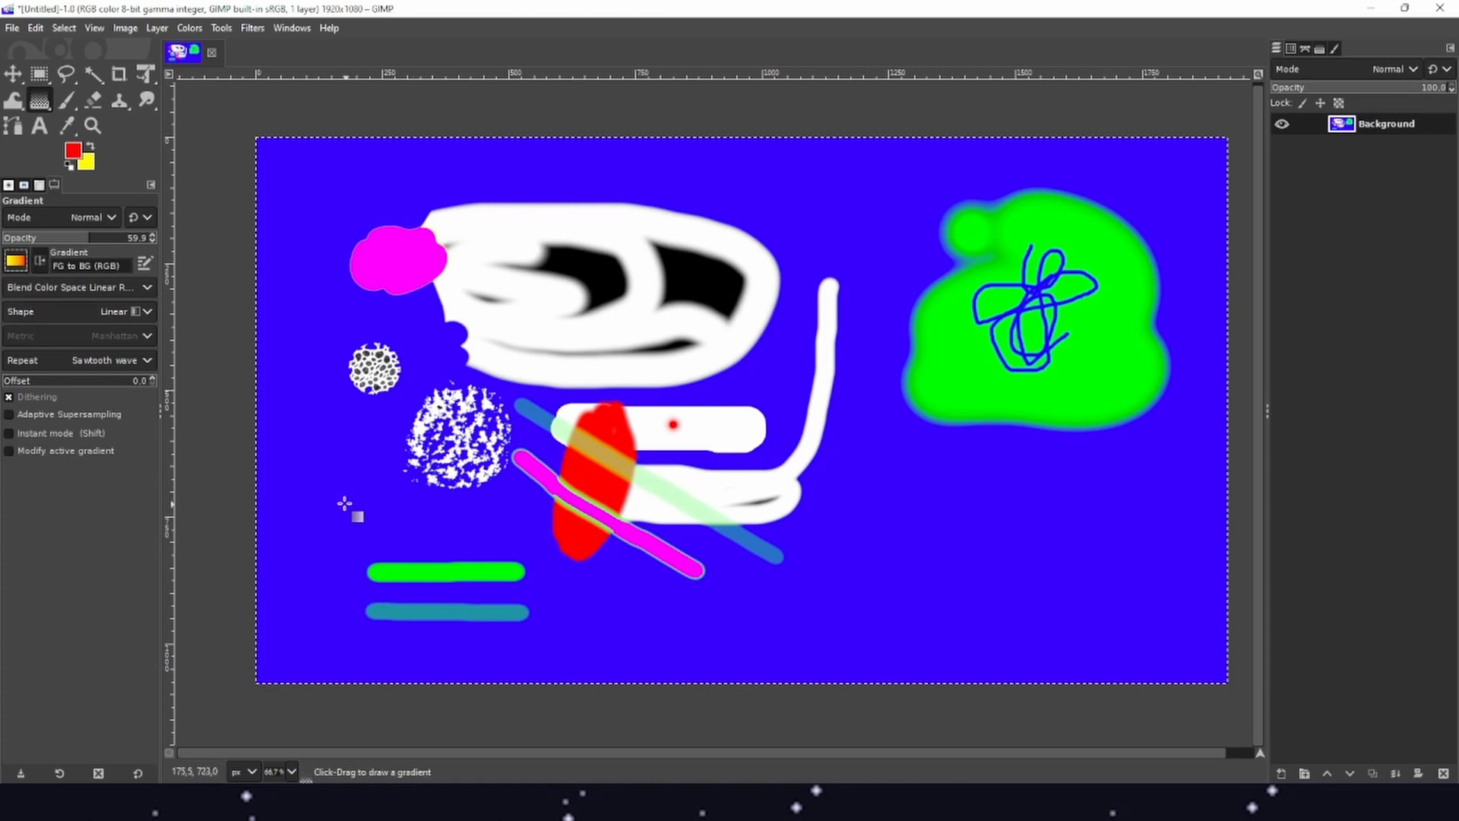
left_click_drag(339, 503, 510, 519)
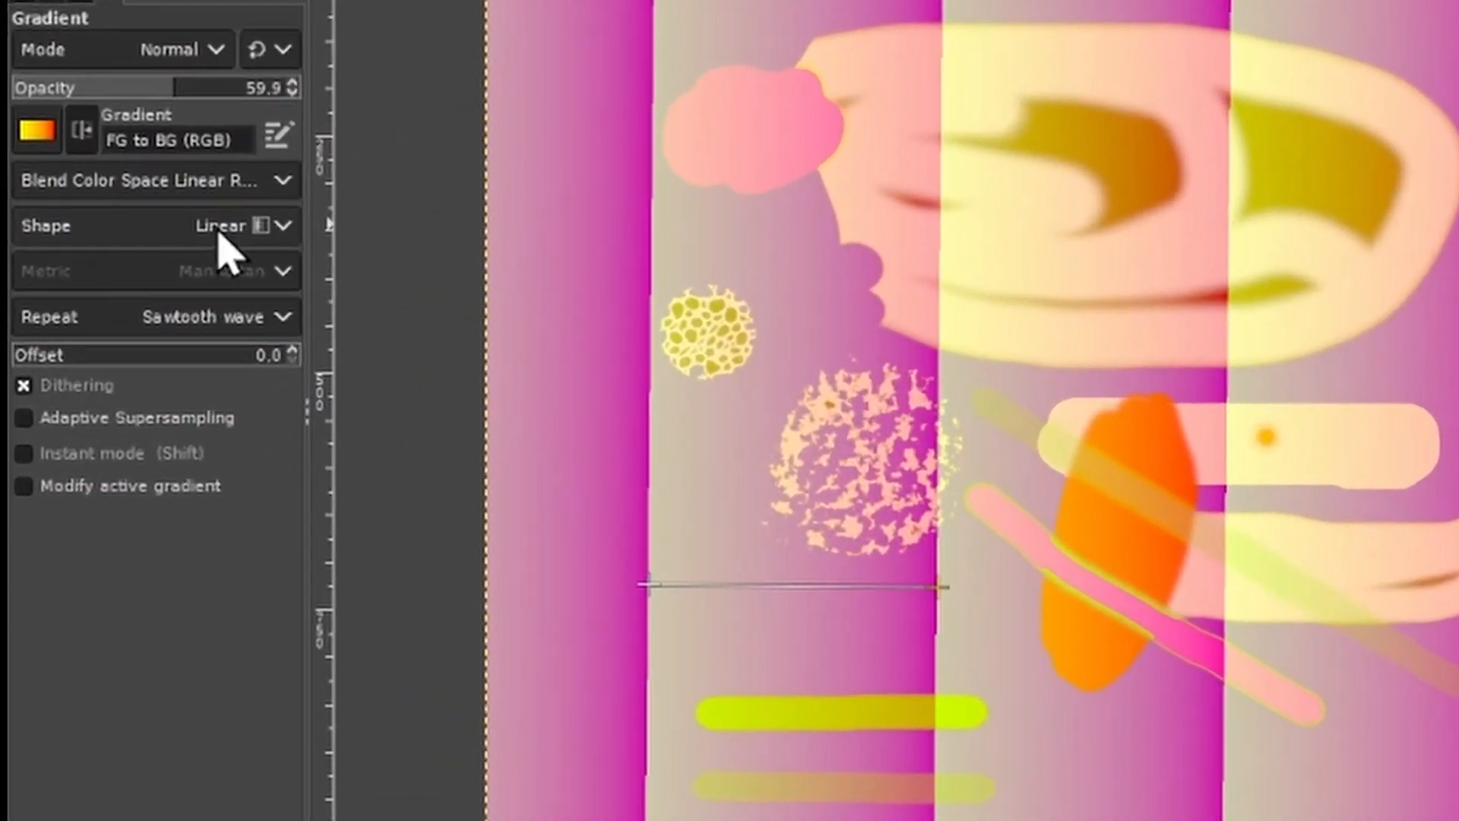
Step: Try the Bi-linear shape on the drawn gradient and return it to Linear
left_click(225, 253)
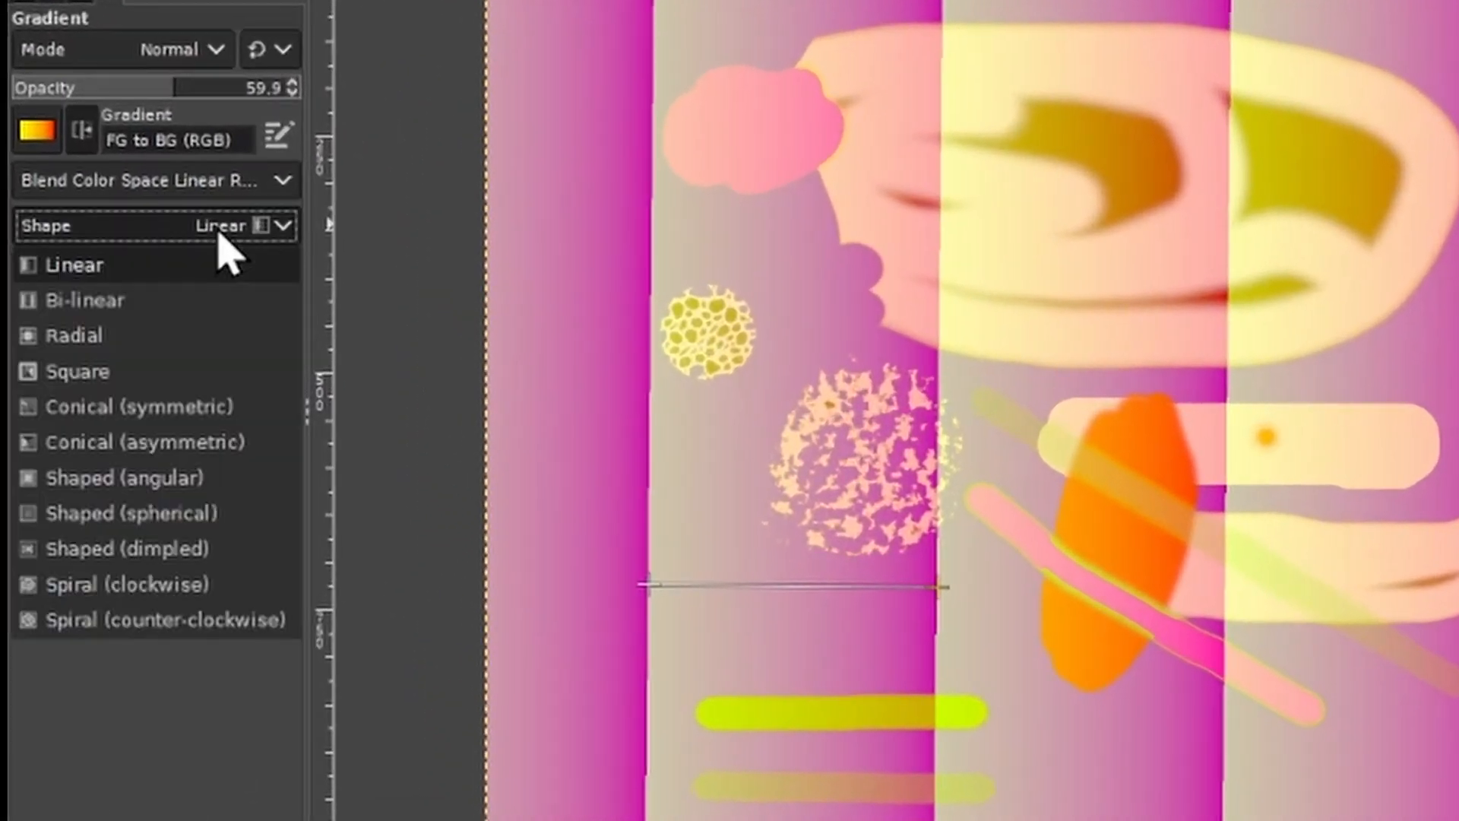
left_click(203, 301)
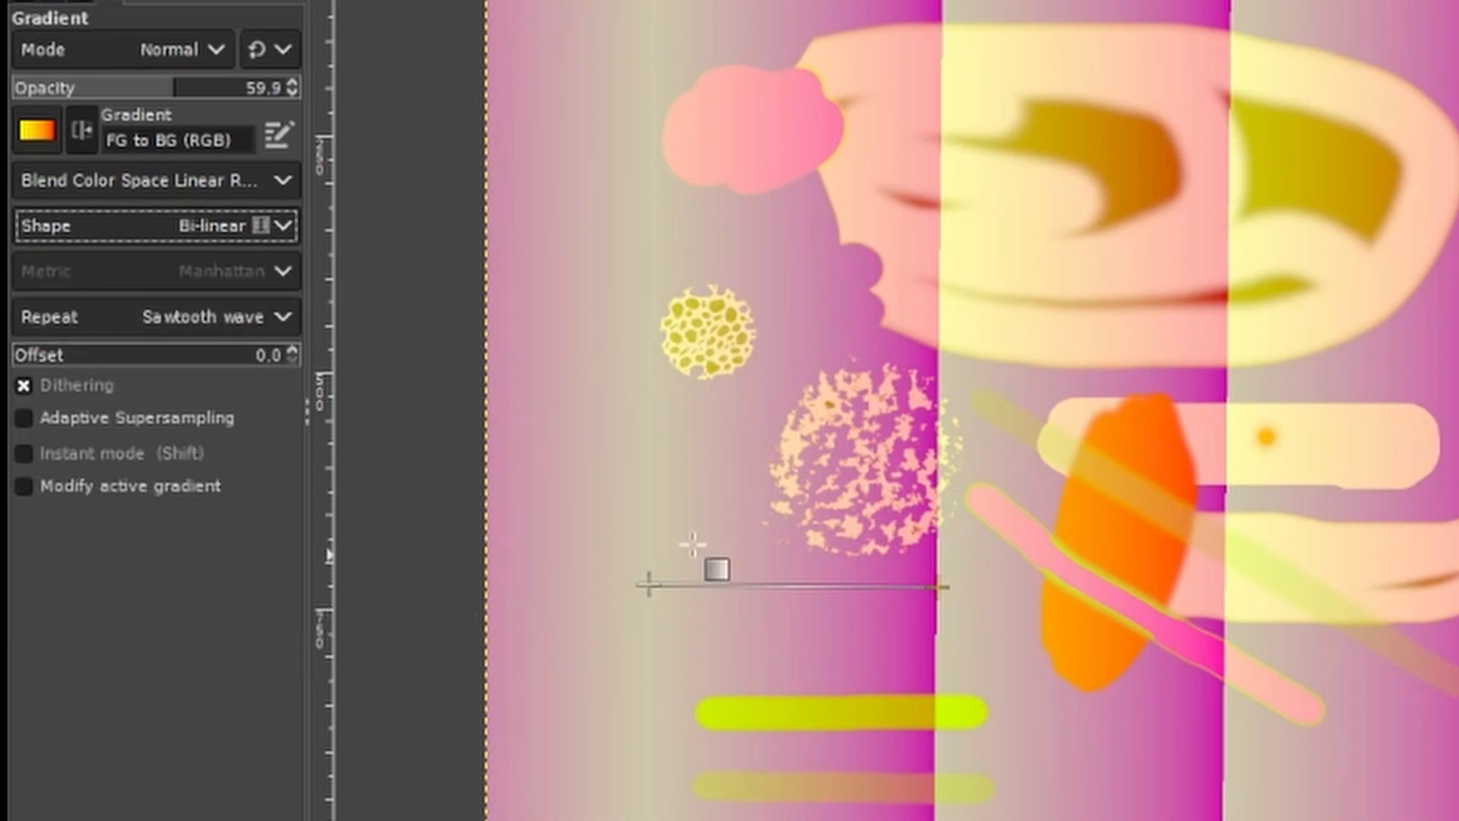
left_click(210, 220)
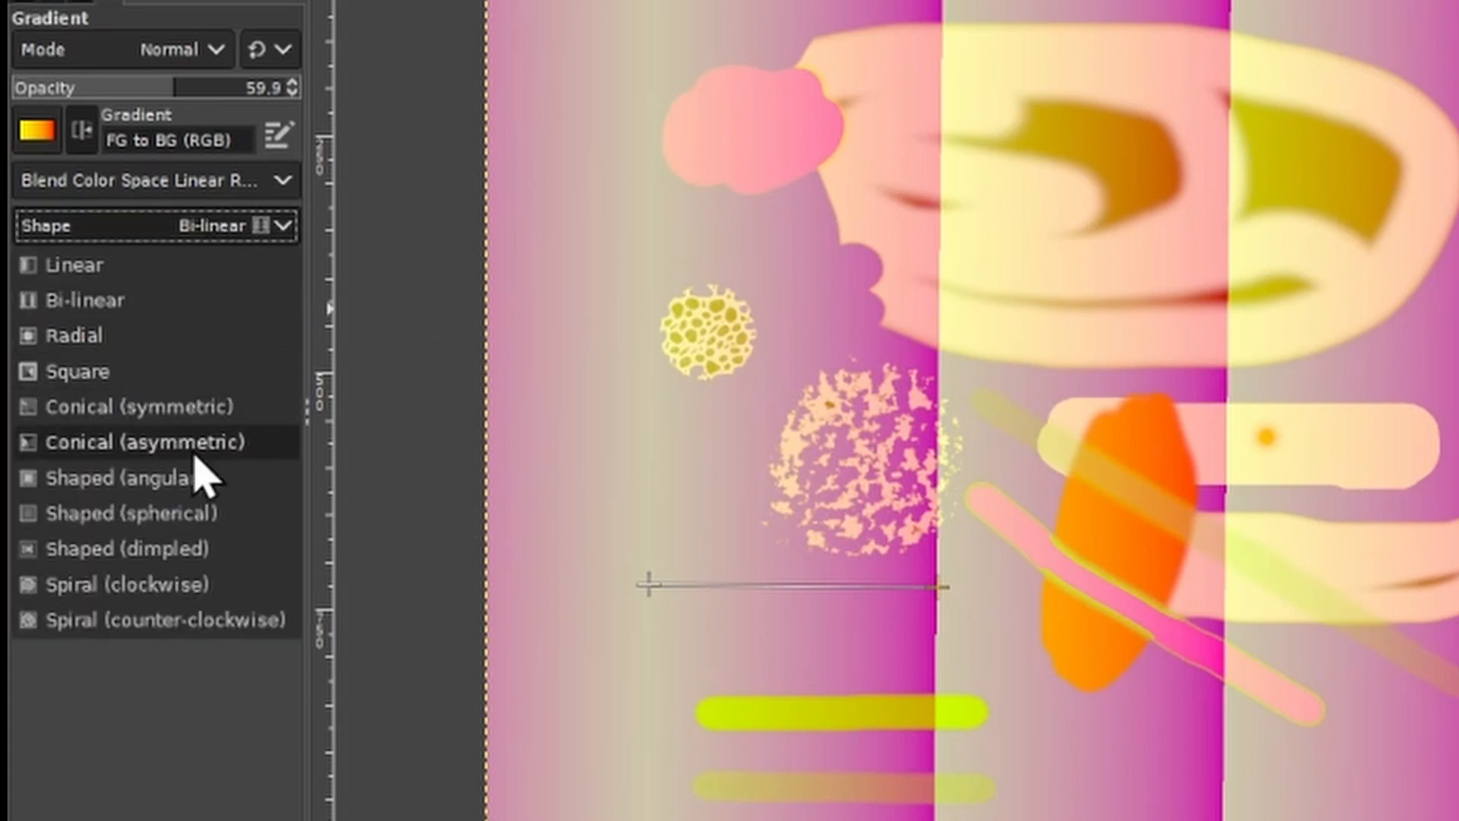
left_click(176, 271)
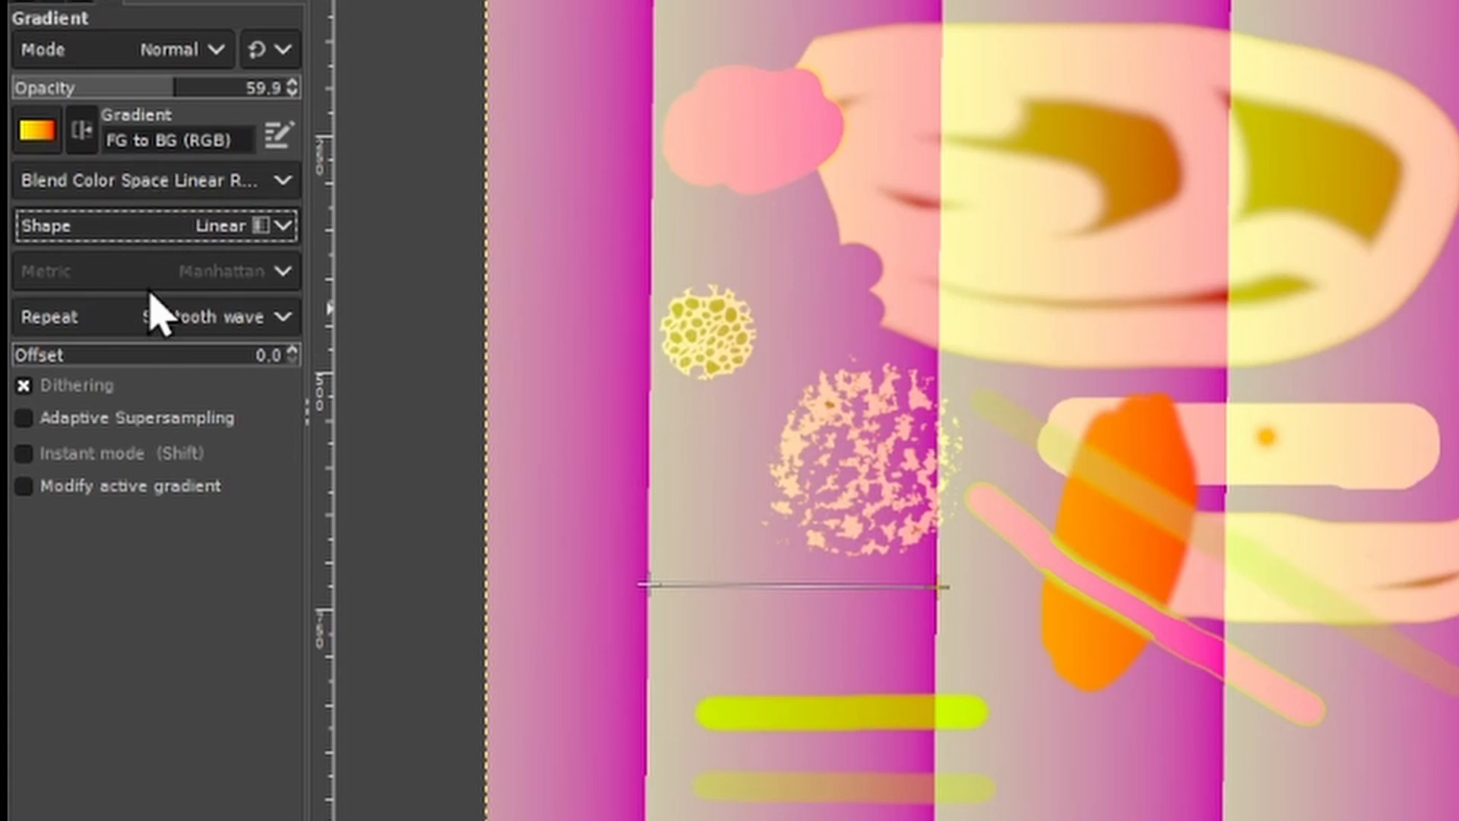
Step: Set the gradient's repeat to Triangular wave, and try opacity 100 before lowering it to 60.9
left_click(140, 325)
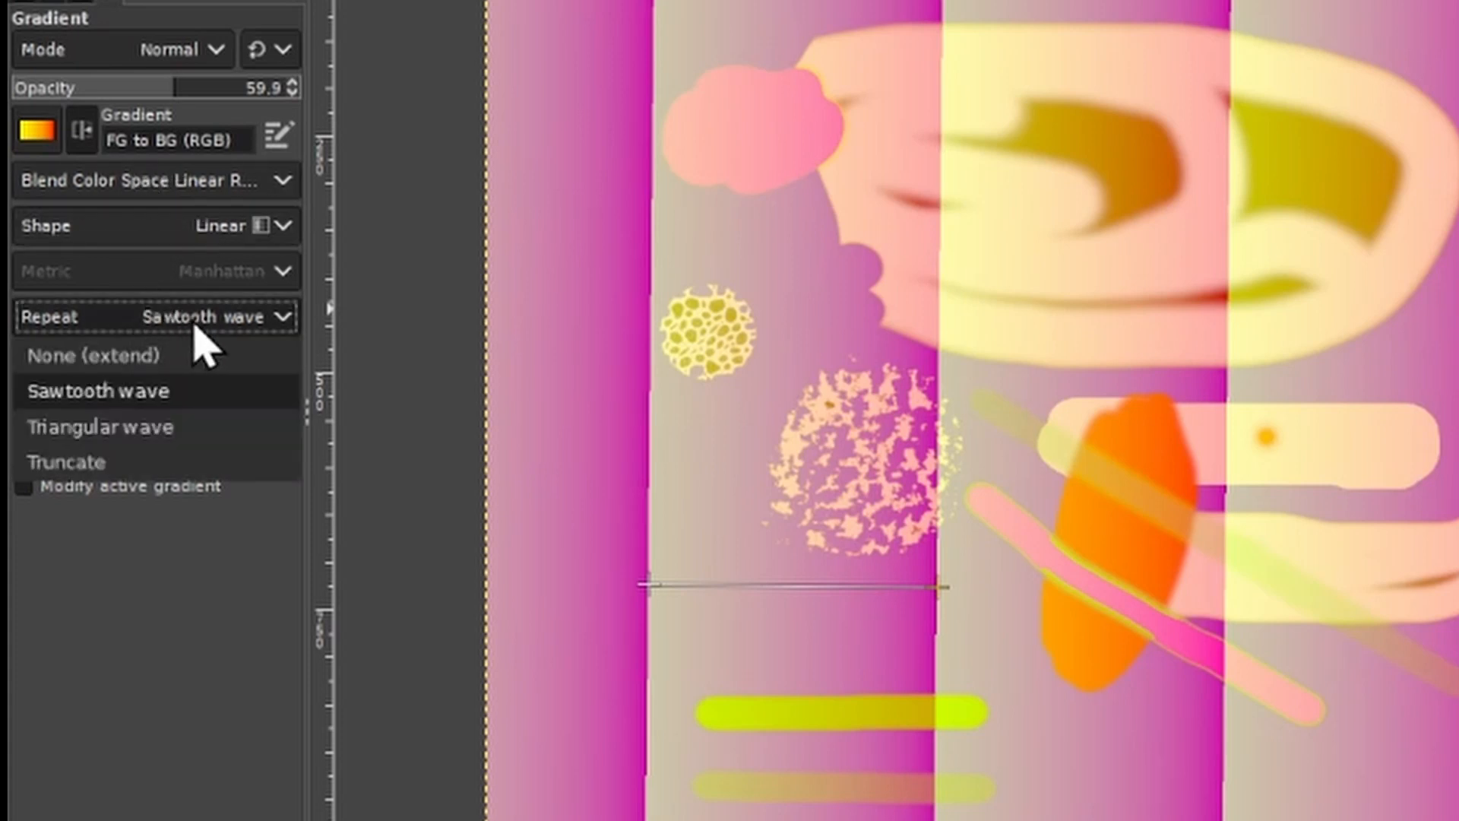
left_click(171, 427)
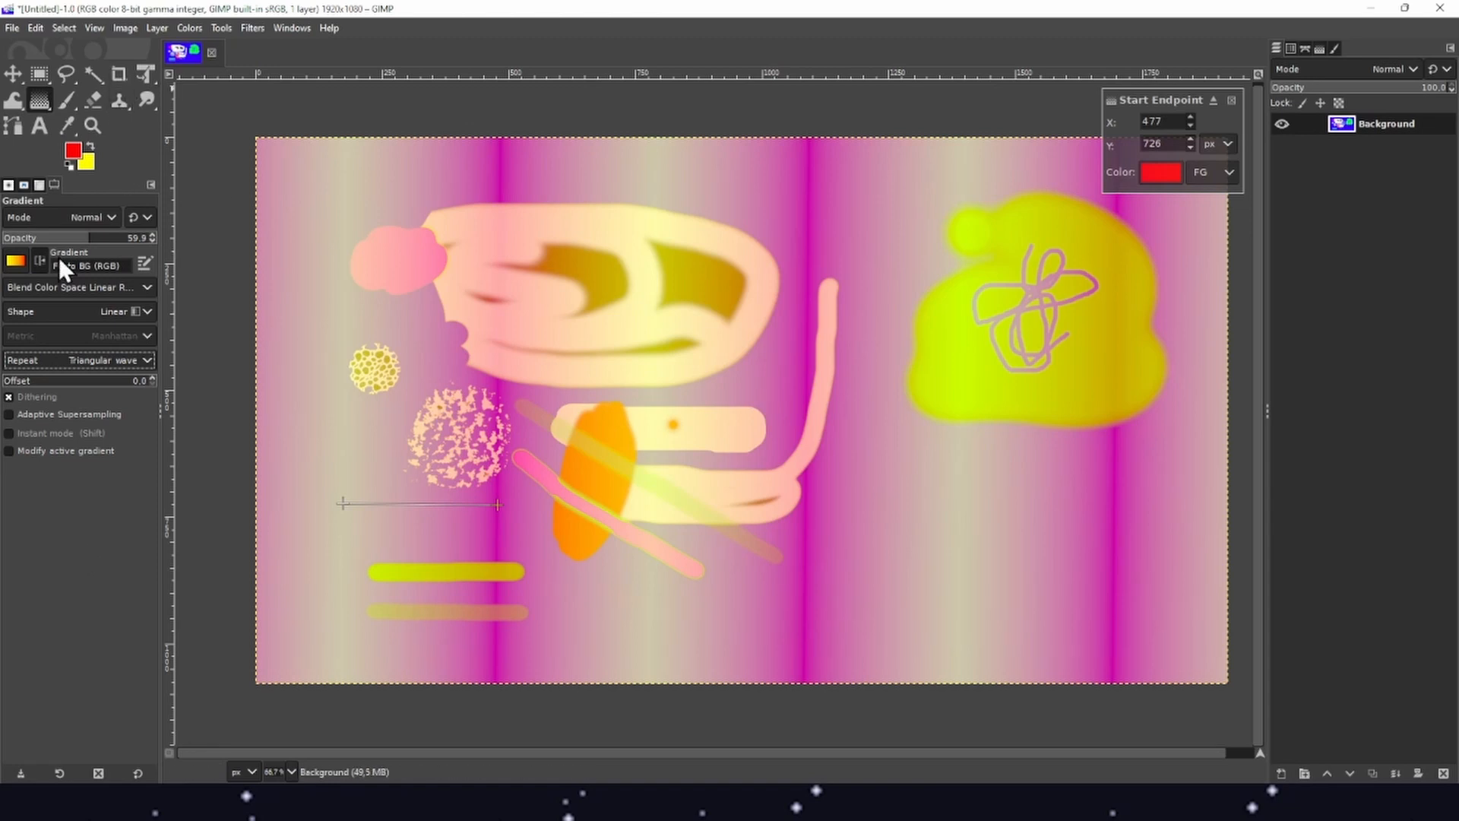
left_click_drag(93, 232, 149, 236)
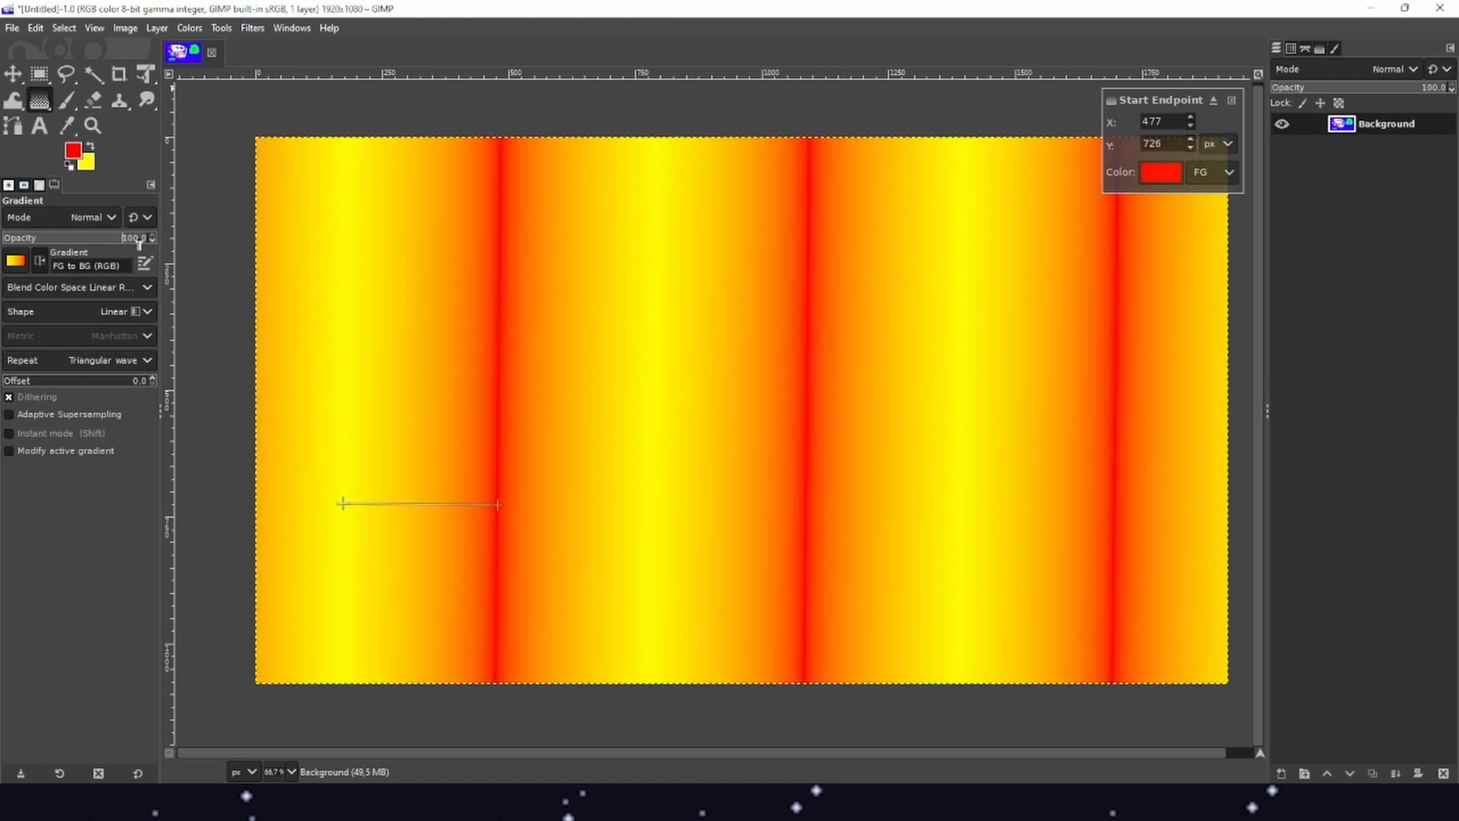
mouse_move(139, 238)
left_mouse_down()
mouse_move(17, 241)
mouse_move(91, 234)
left_mouse_up()
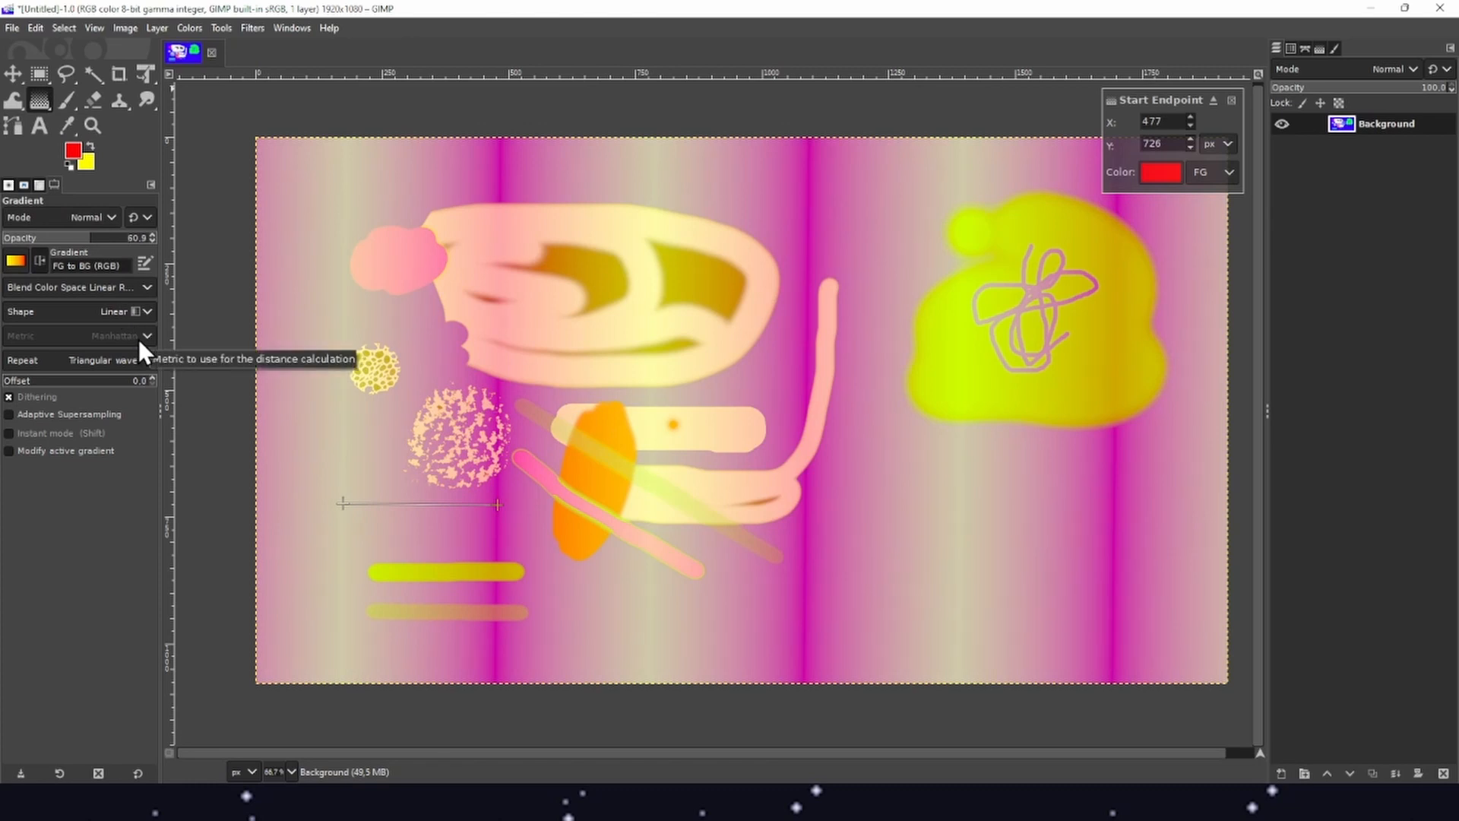
Step: Apply the Caribbean Blues preset to the drawn gradient
left_click(18, 264)
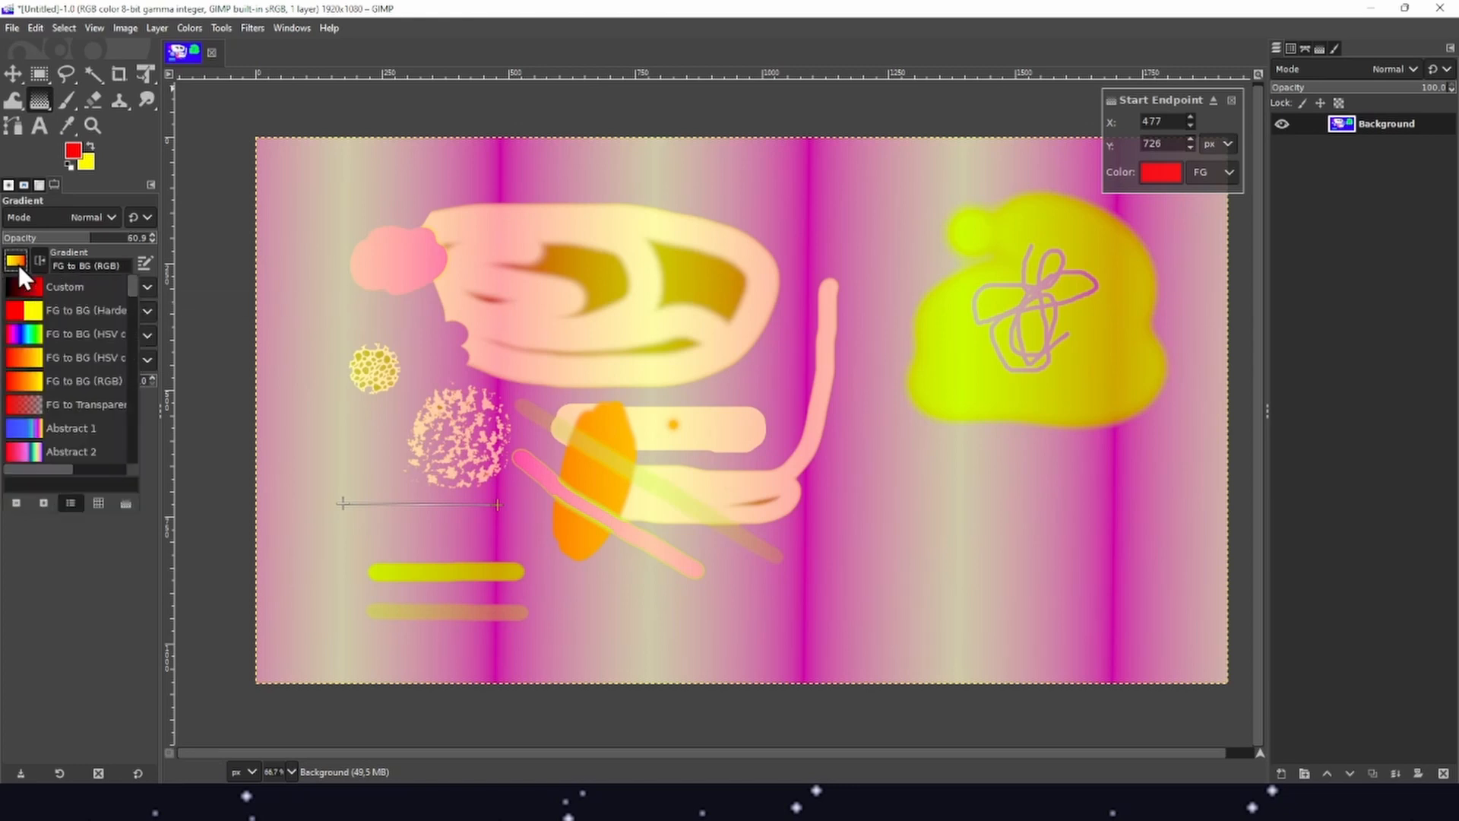
scroll(74, 351, "down", 5)
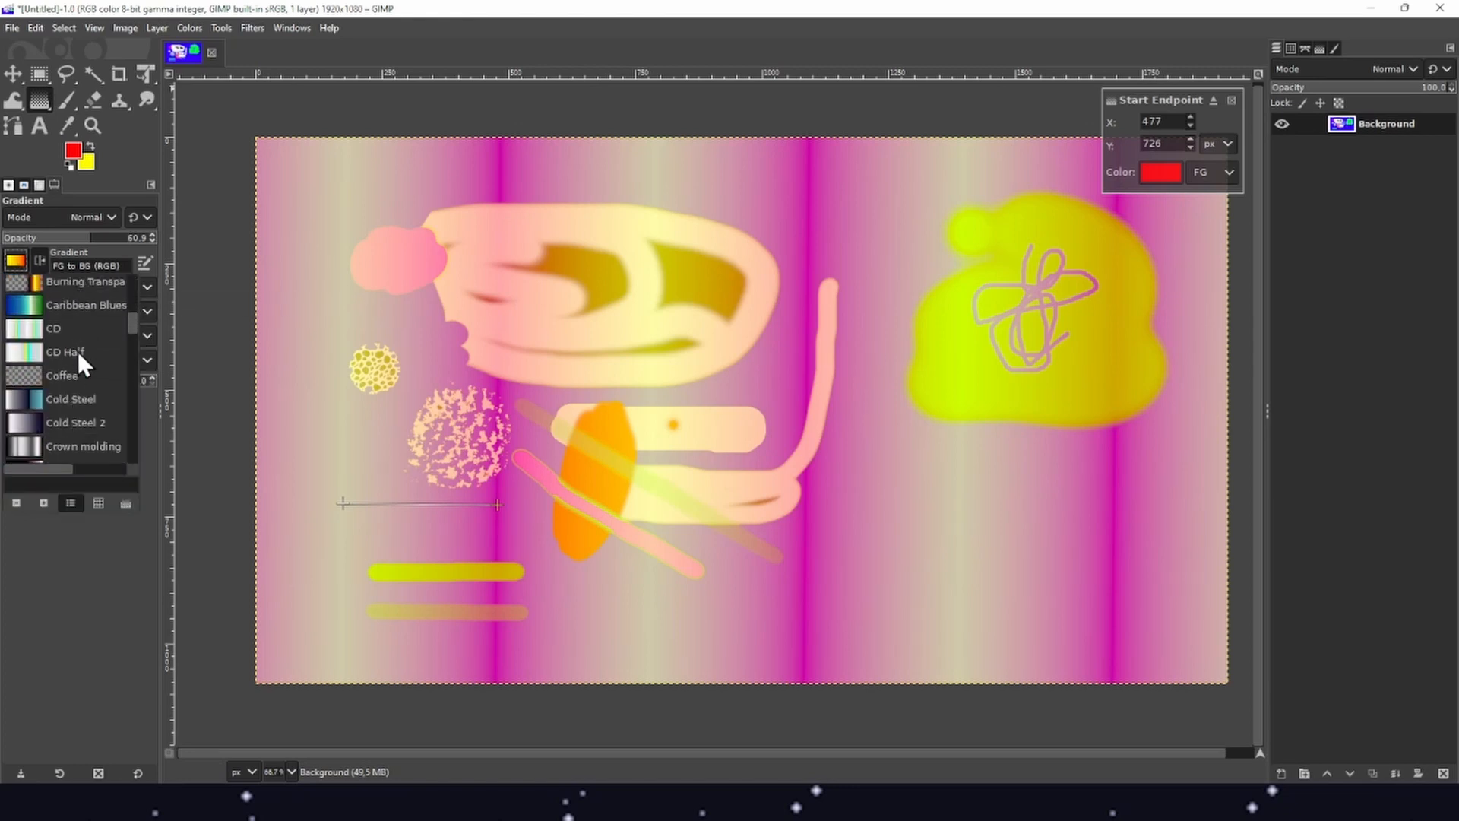
scroll(80, 349, "down", 1)
scroll(80, 349, "up", 2)
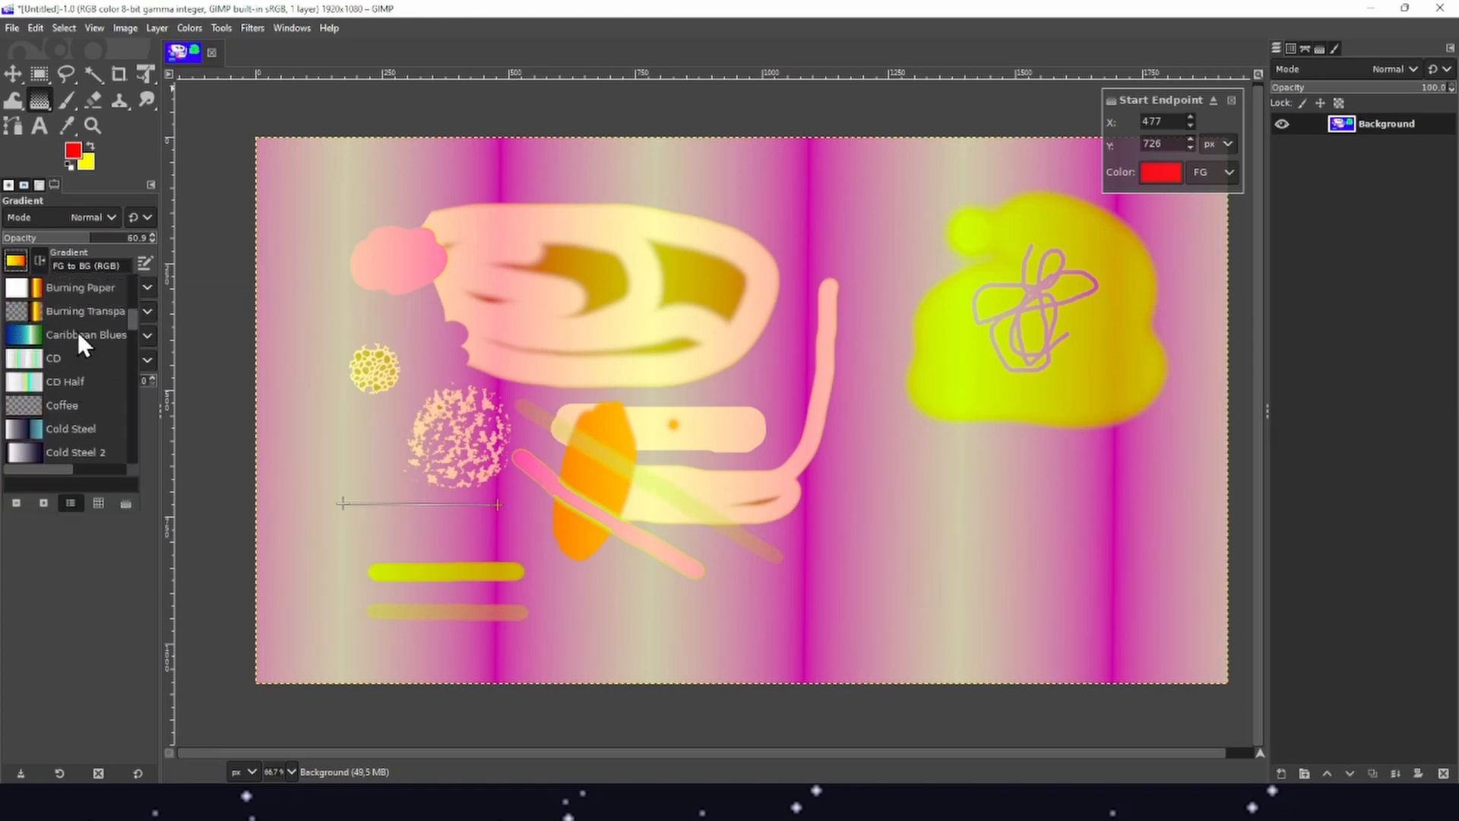
left_click(78, 334)
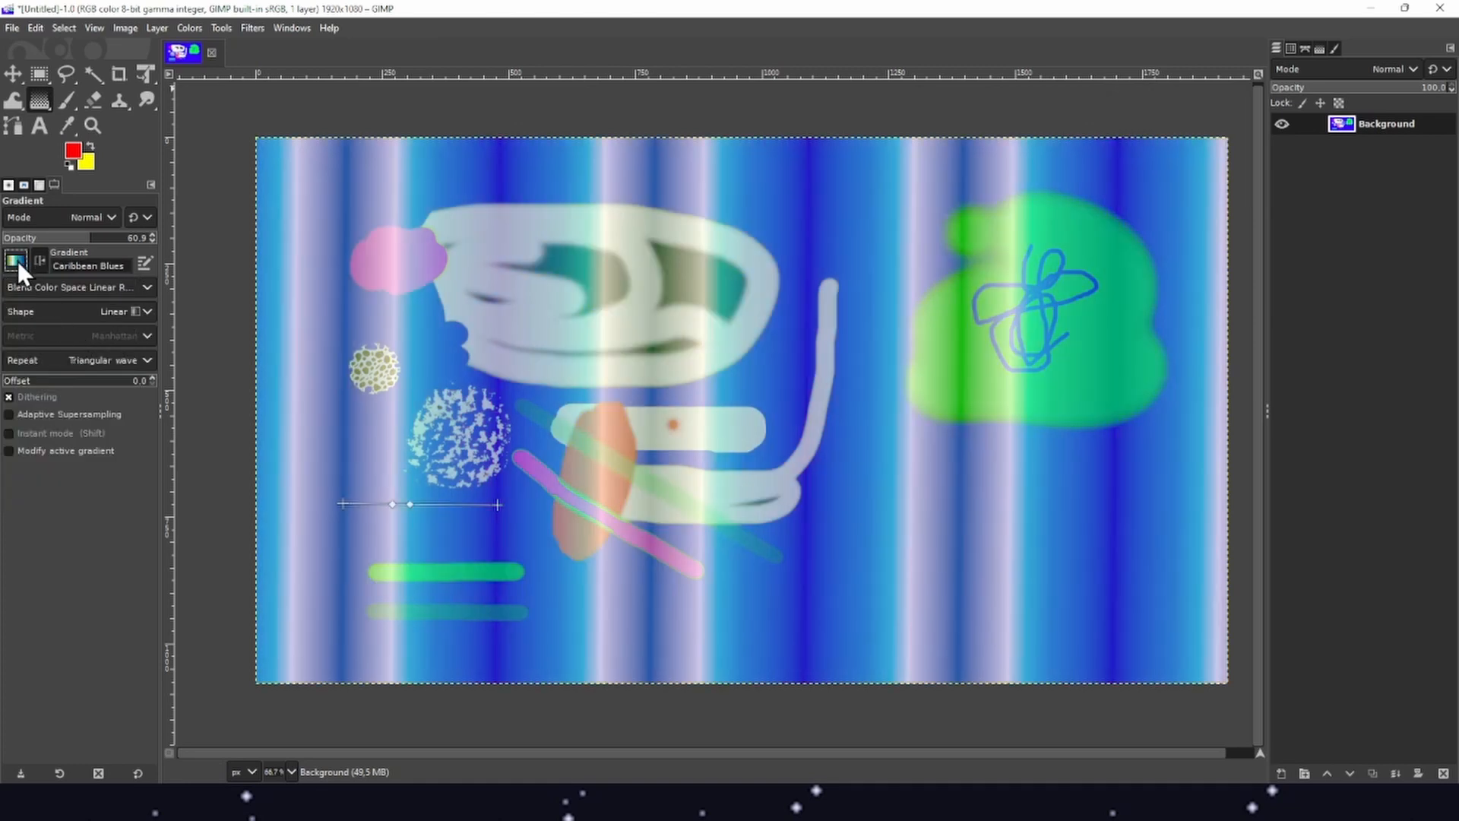
Step: Change the drawn gradient to the first Full saturation spectrum preset
left_click(17, 261)
scroll(77, 374, "down", 6)
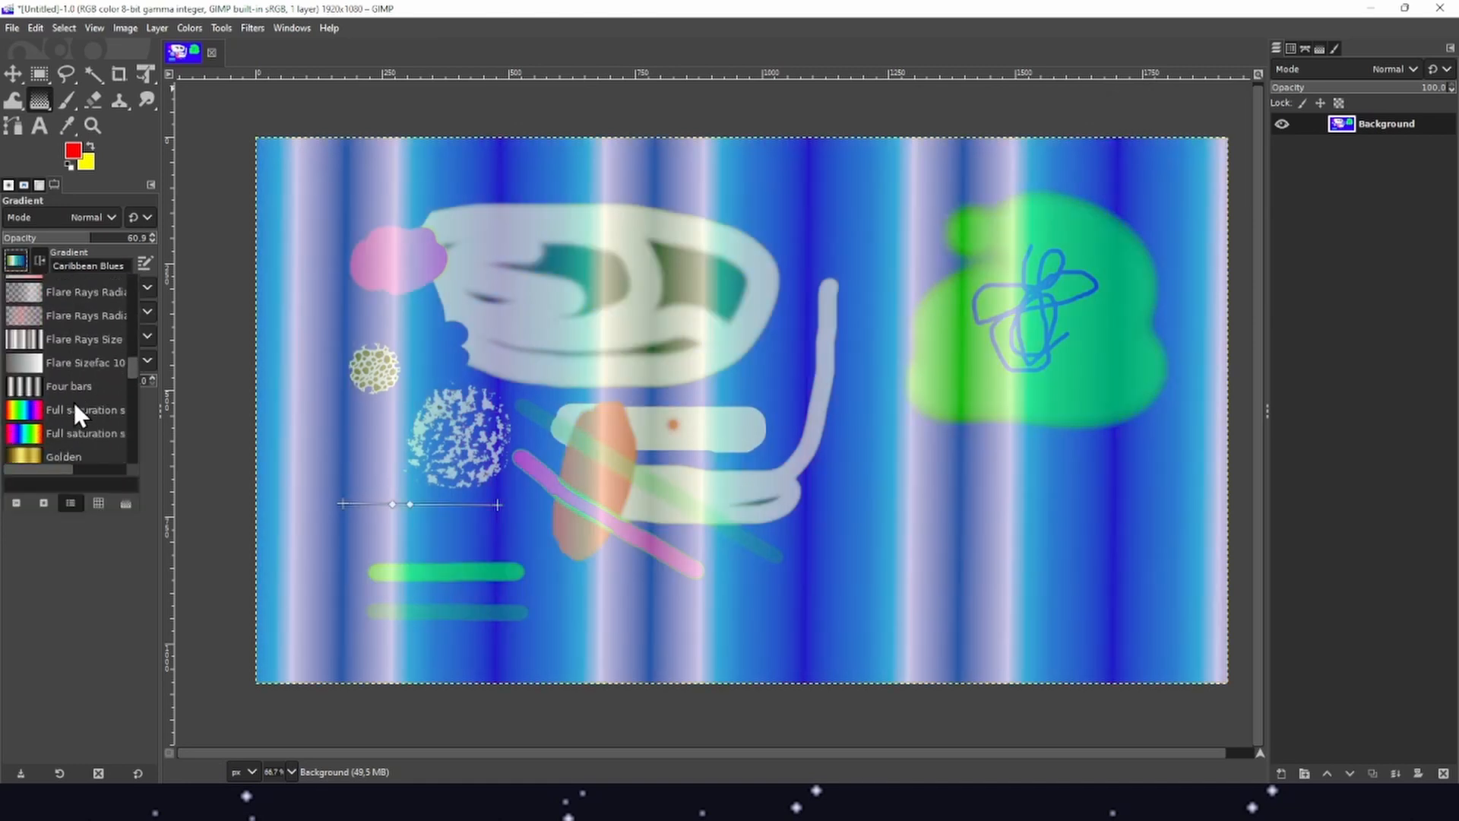
left_click(74, 407)
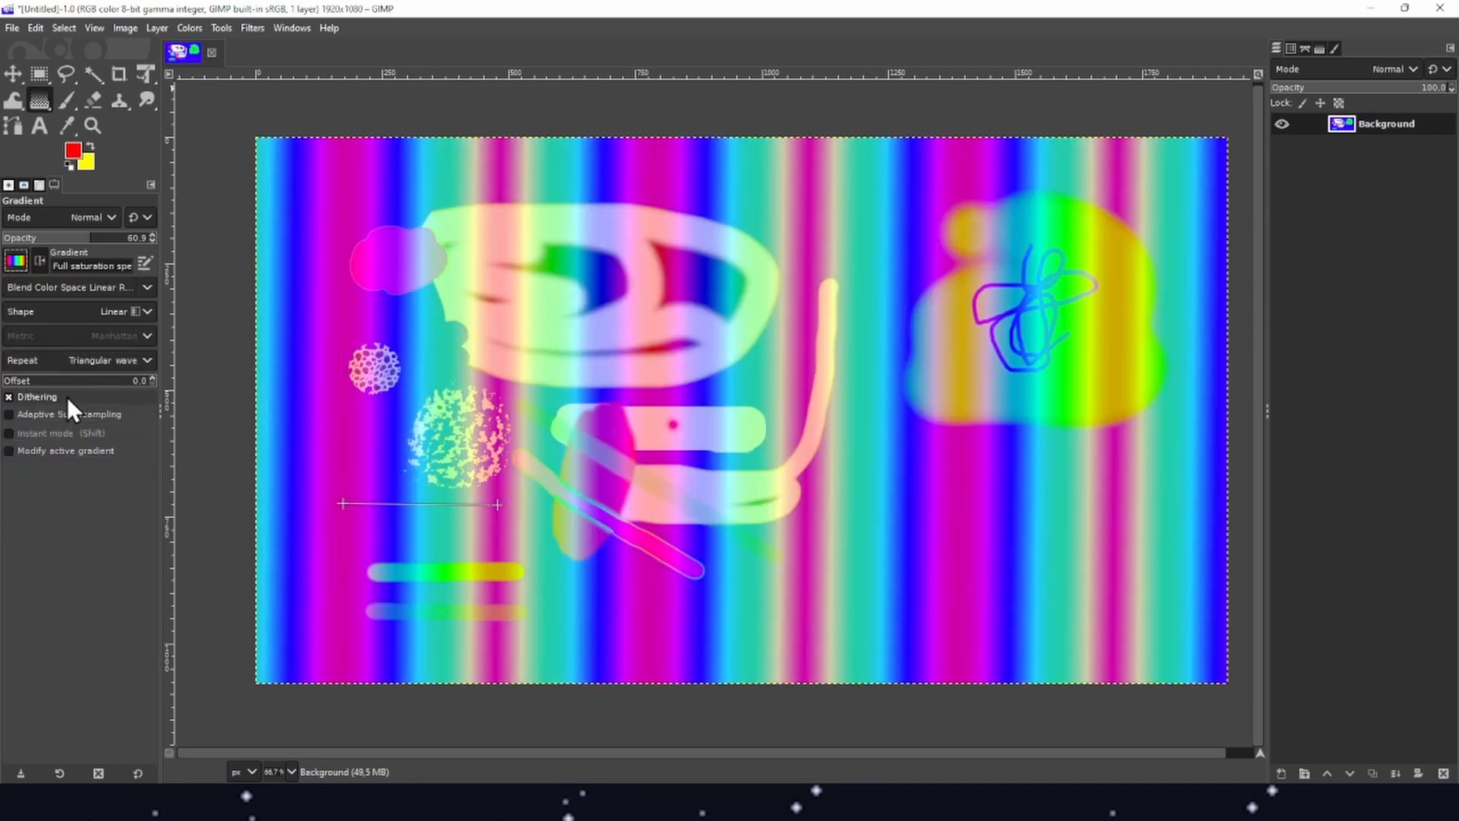
Step: Change the drawn gradient to the Neon Green preset
left_click(16, 262)
scroll(66, 396, "down", 3)
scroll(66, 399, "down", 2)
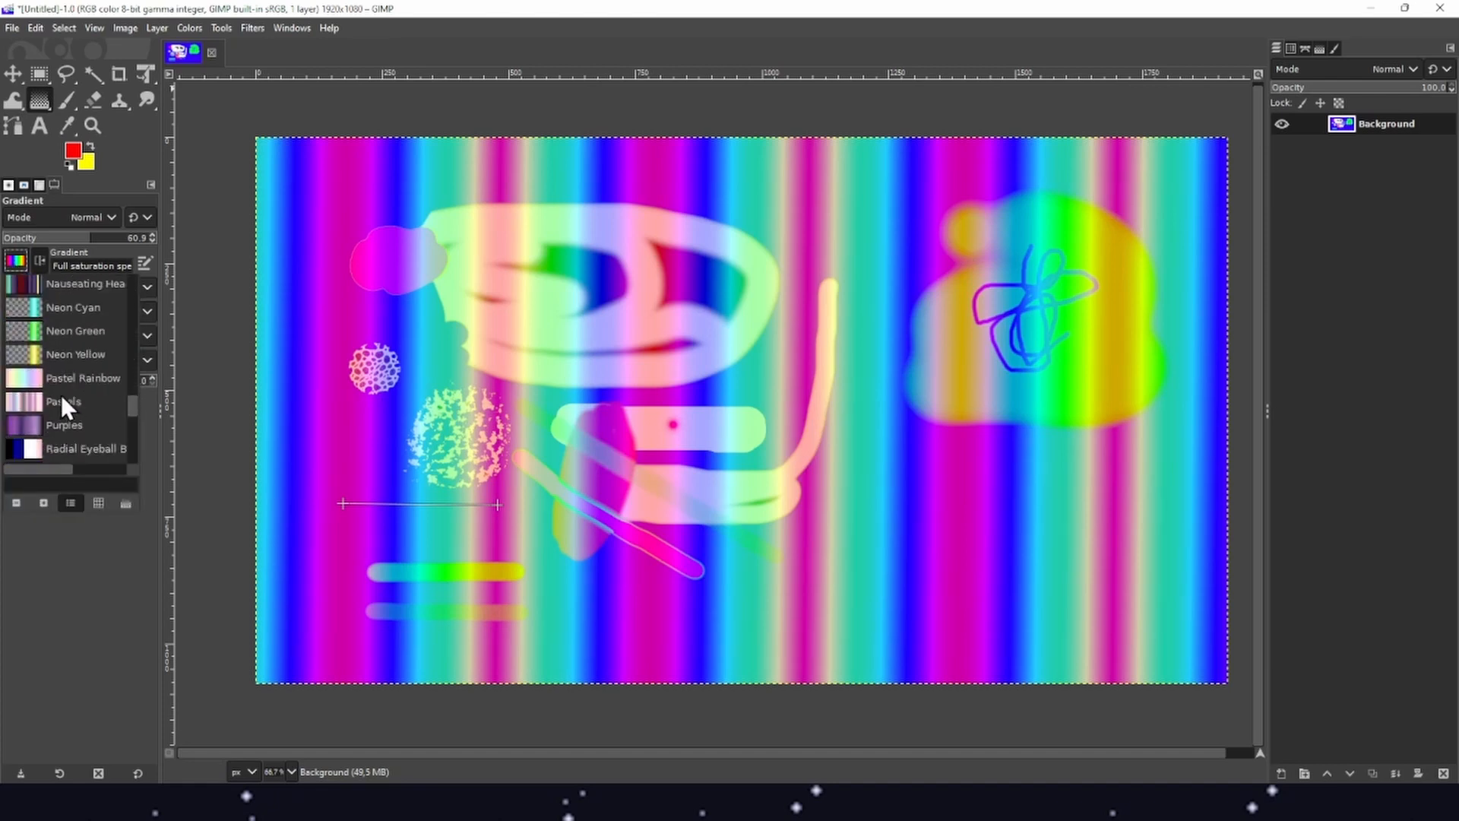
left_click(79, 338)
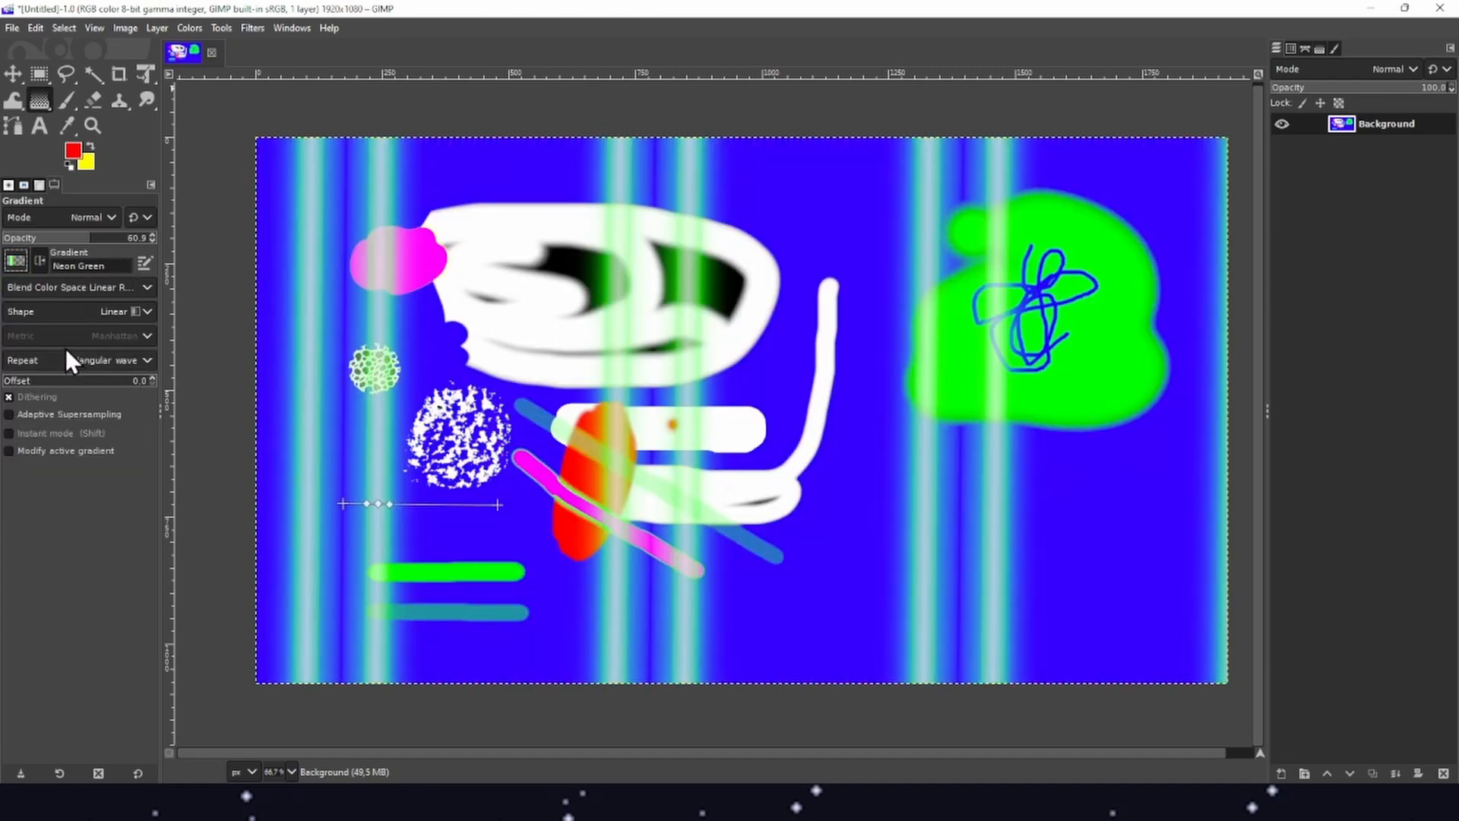